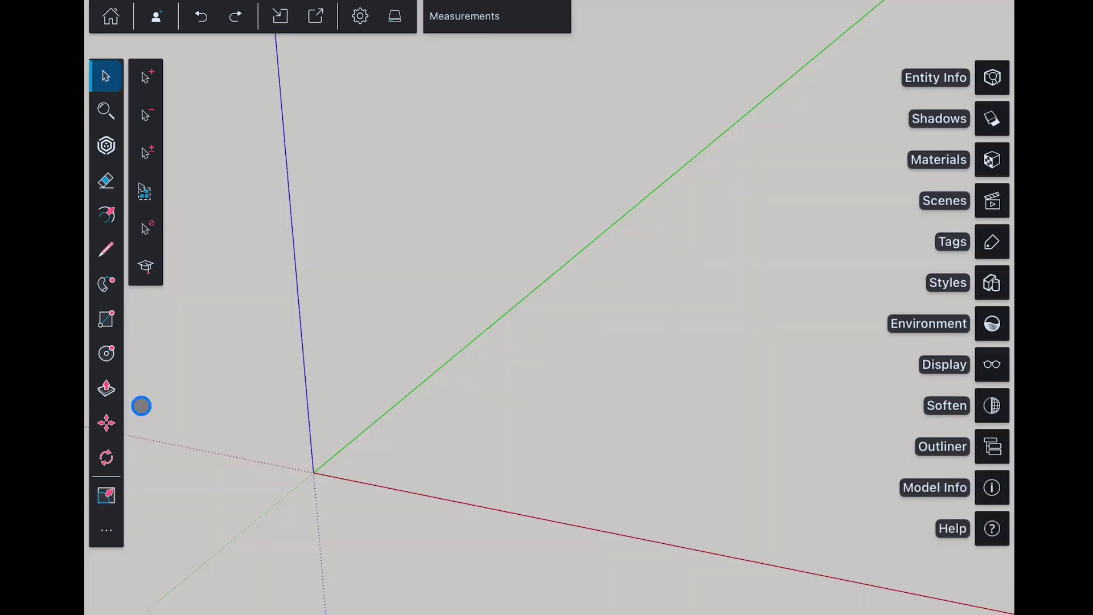
Draw a 6' by 7' rectangle at the origin for the bed footprint
left_click(106, 319)
left_click(106, 319)
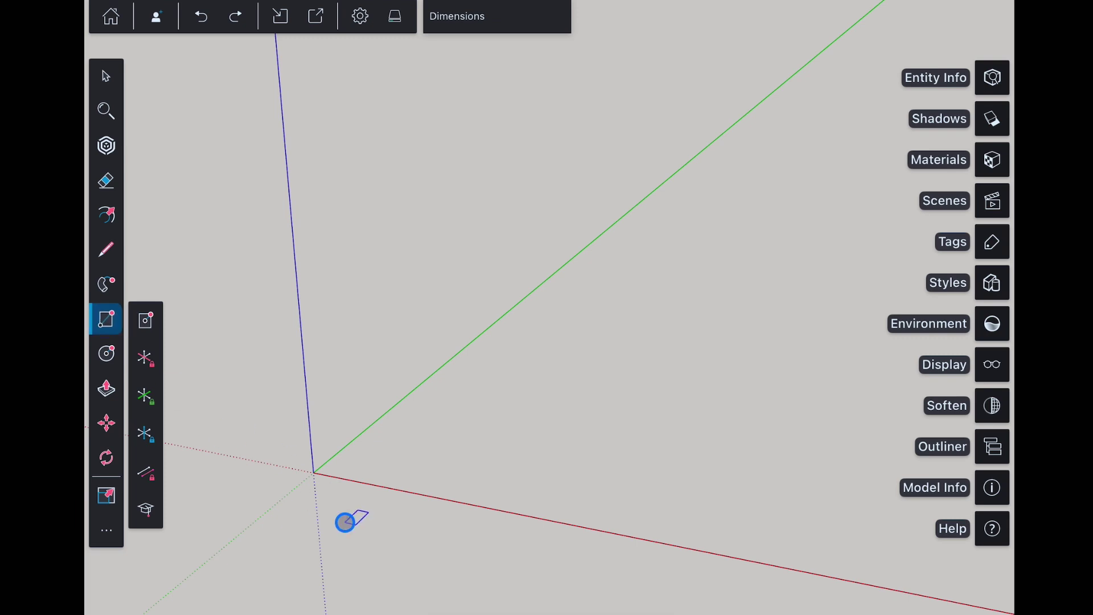
left_click(314, 475)
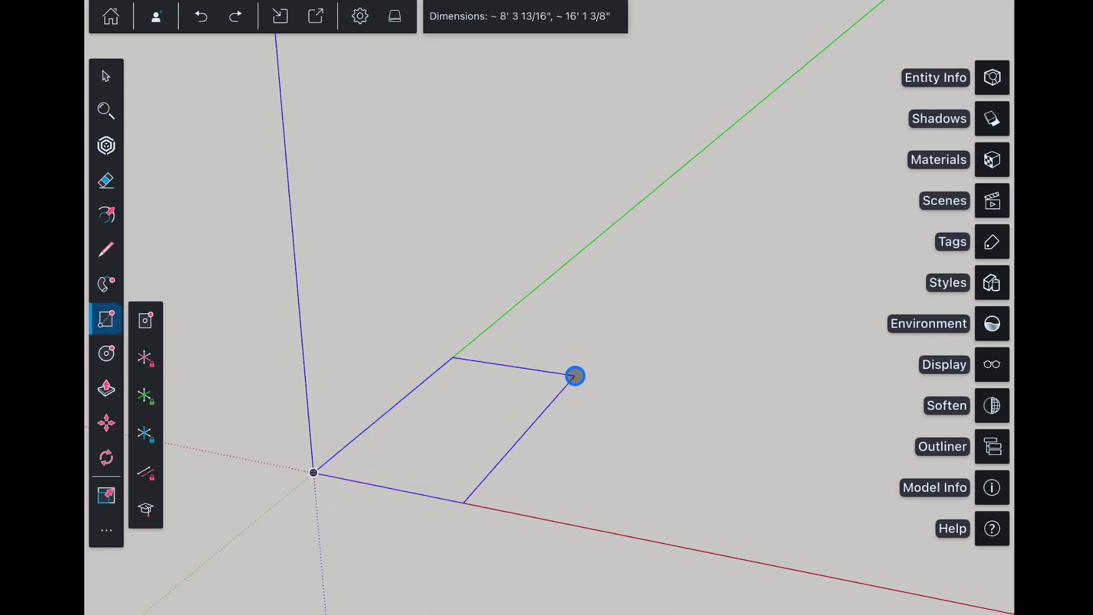
left_click(519, 15)
type("6',7")
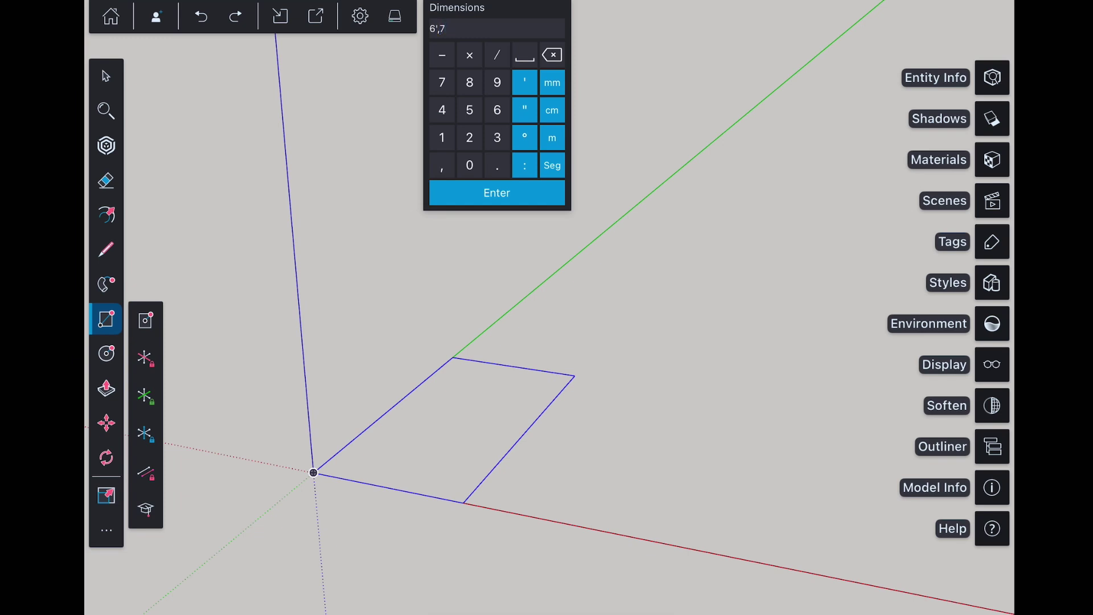
left_click(497, 192)
Place a guide 6" in from the rectangle's far edge with Tape Measure
left_click(107, 529)
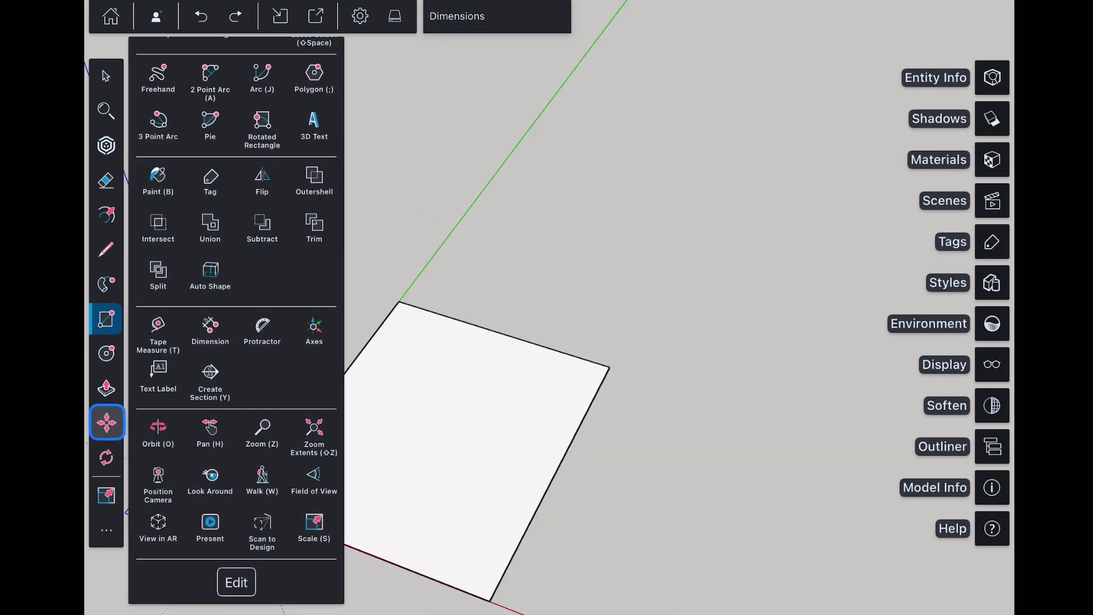
left_click(157, 328)
left_click(500, 326)
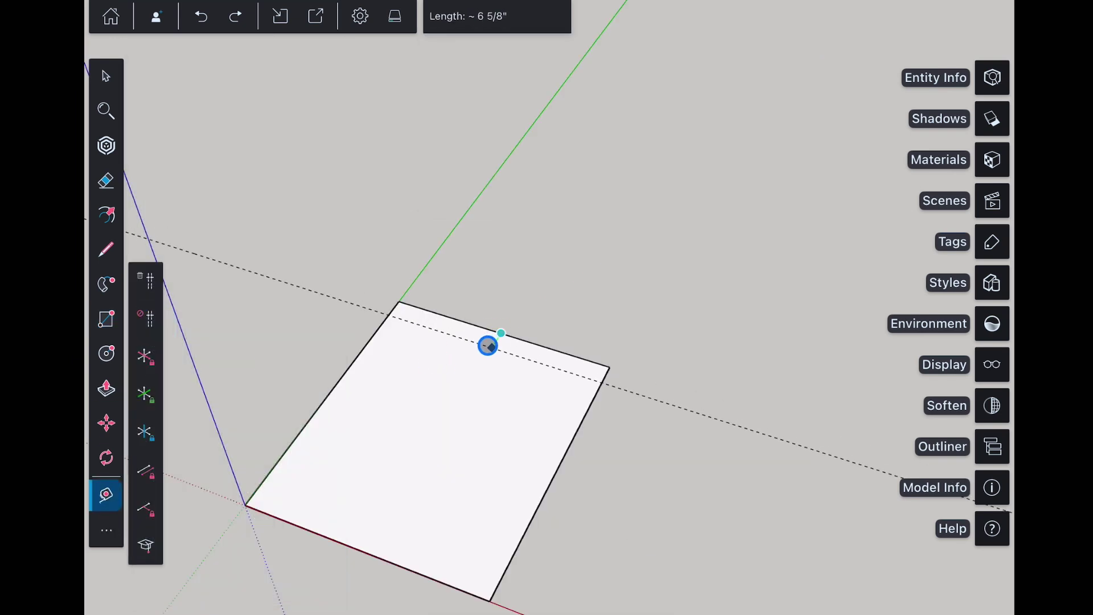
left_click(496, 15)
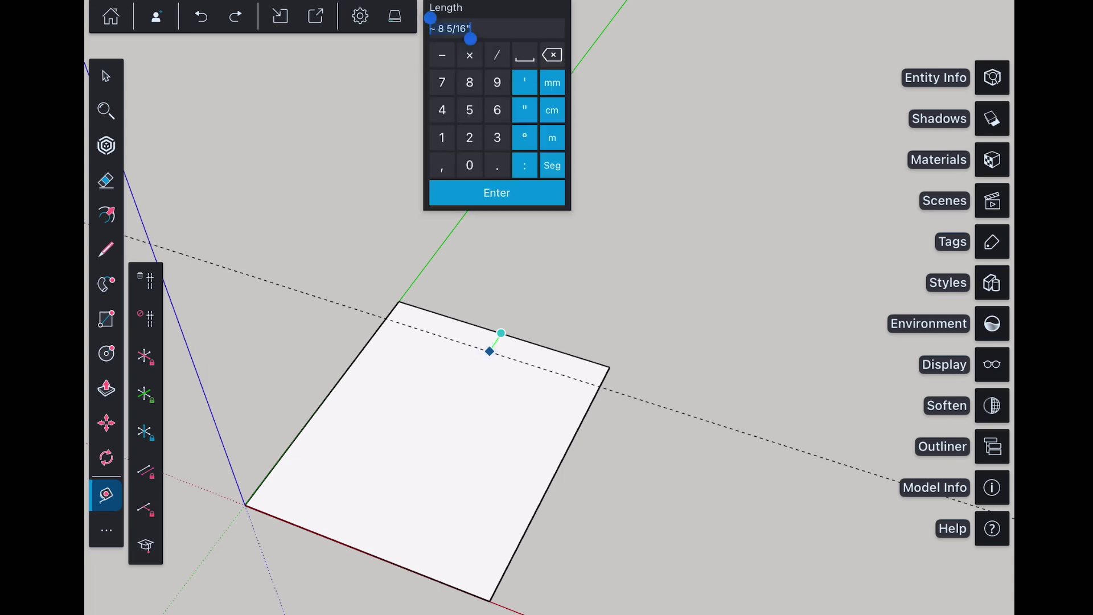
left_click(497, 109)
left_click(497, 192)
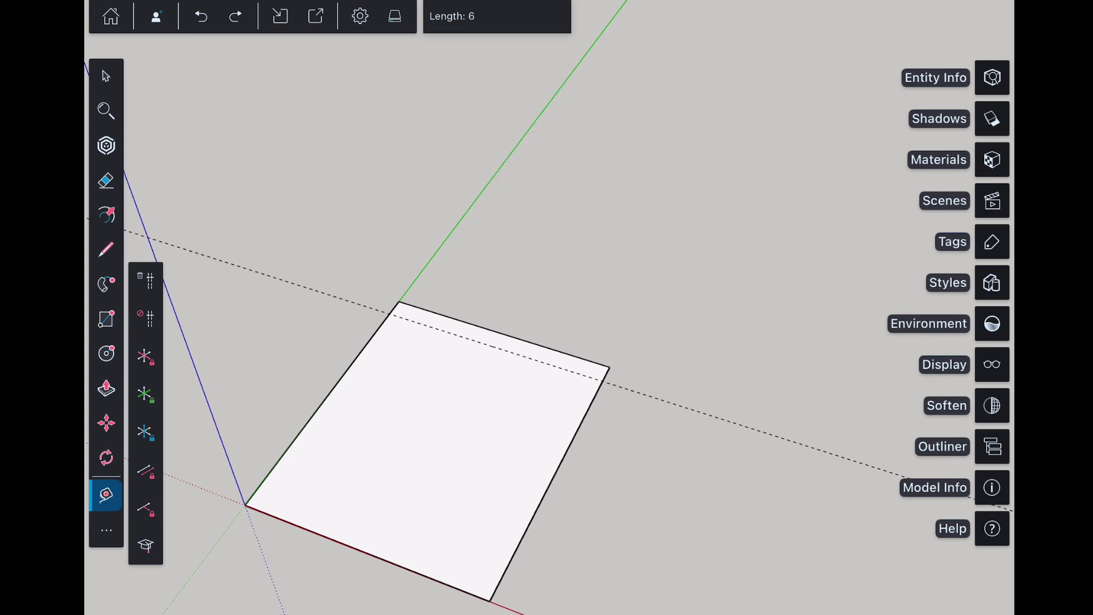
Draw a line along the guide to split off the back strip
left_click(106, 249)
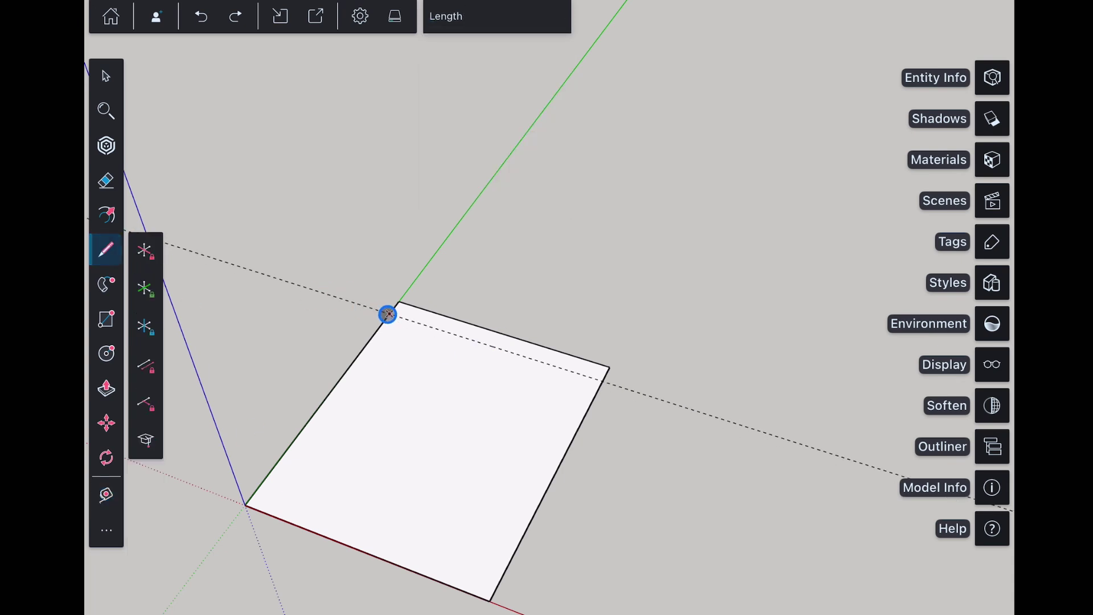
left_click_drag(388, 314, 592, 379)
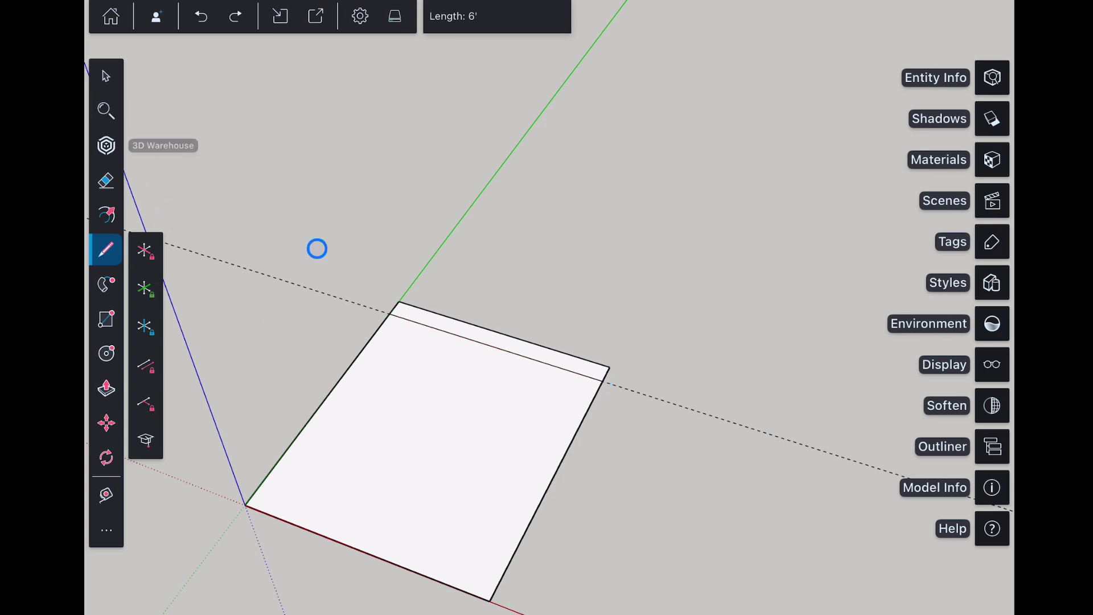
left_click(106, 77)
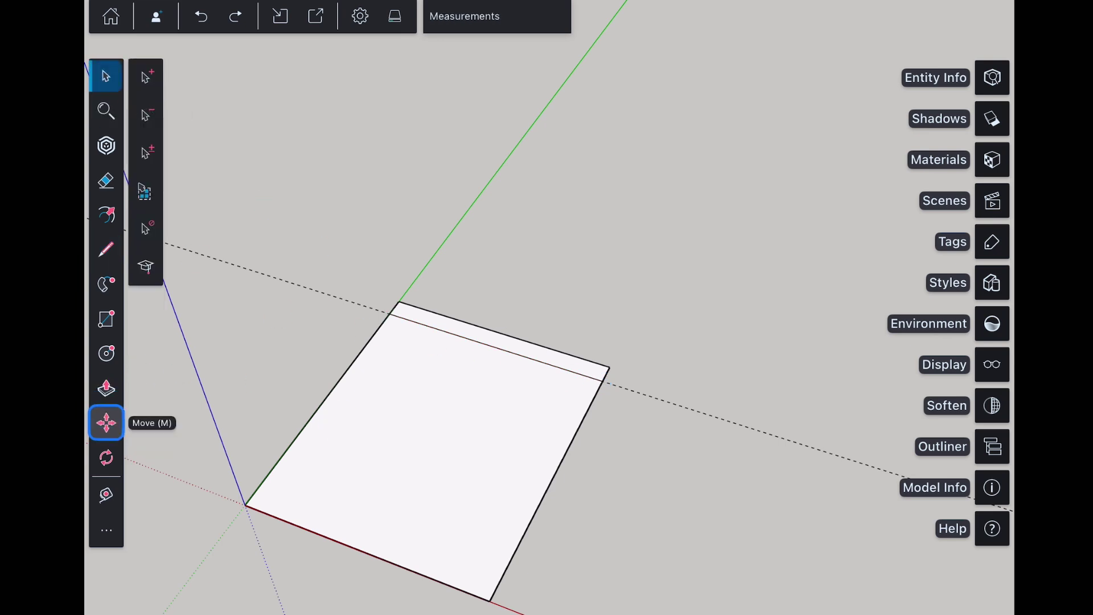
Inset a 1.5" border inside the main face with Offset
left_click(106, 214)
left_click(417, 413)
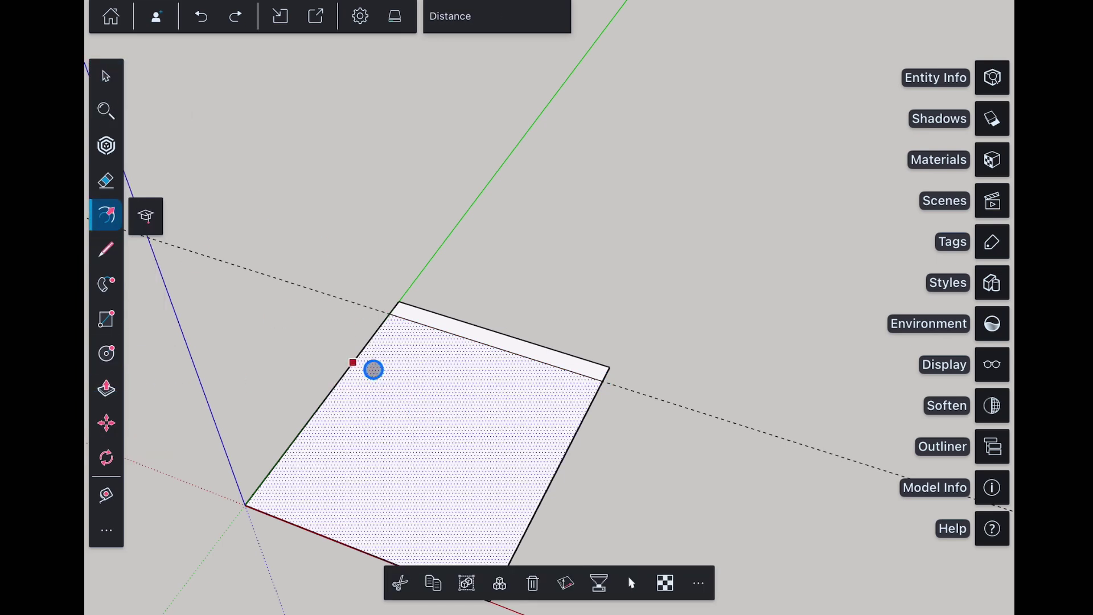
left_click_drag(374, 369, 375, 382)
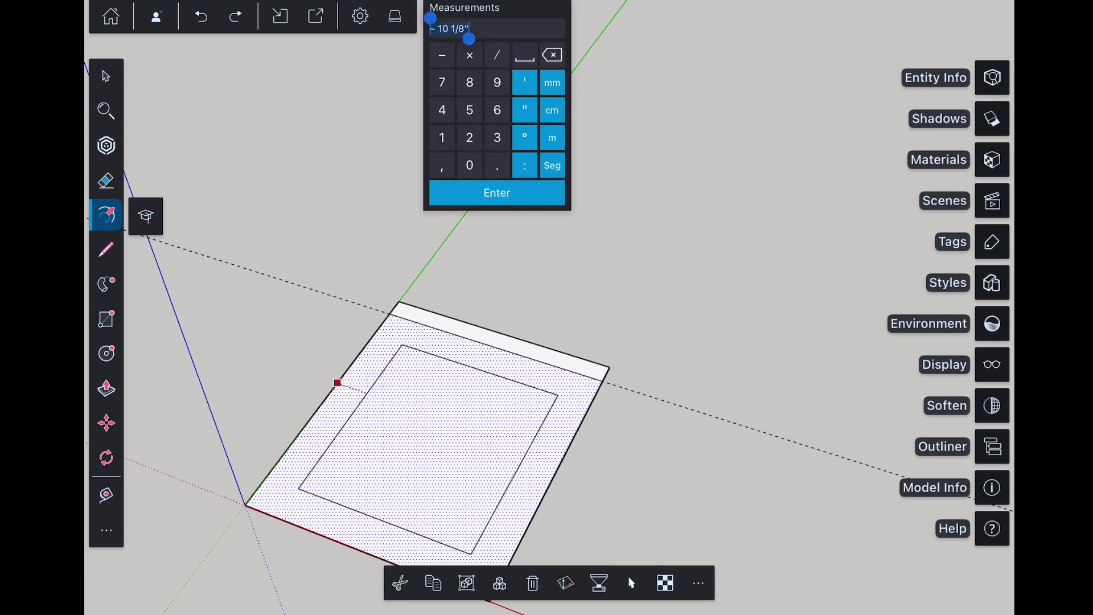
left_click(496, 192)
scroll(470, 341, "up", 3)
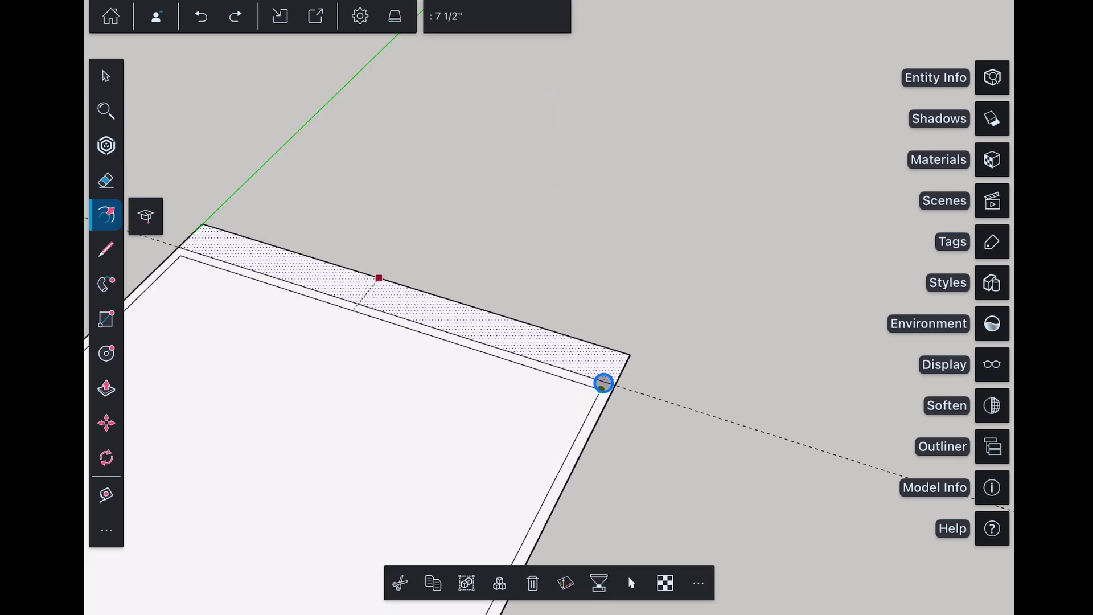
Offset the back strip's outline and close its corner with a short line
left_click_drag(608, 376, 605, 351)
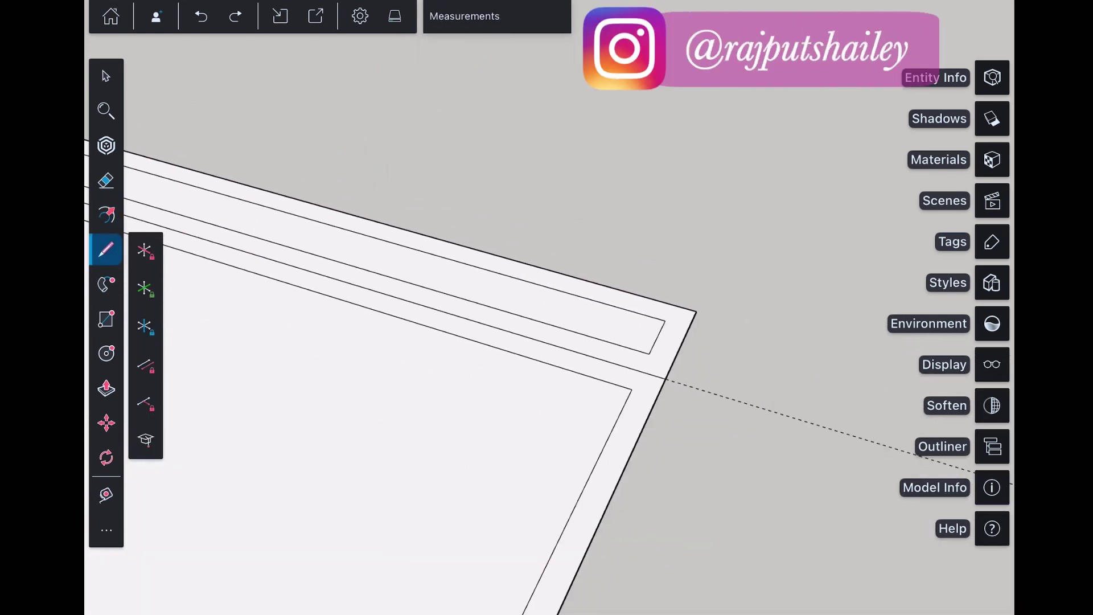
left_click_drag(683, 342, 694, 323)
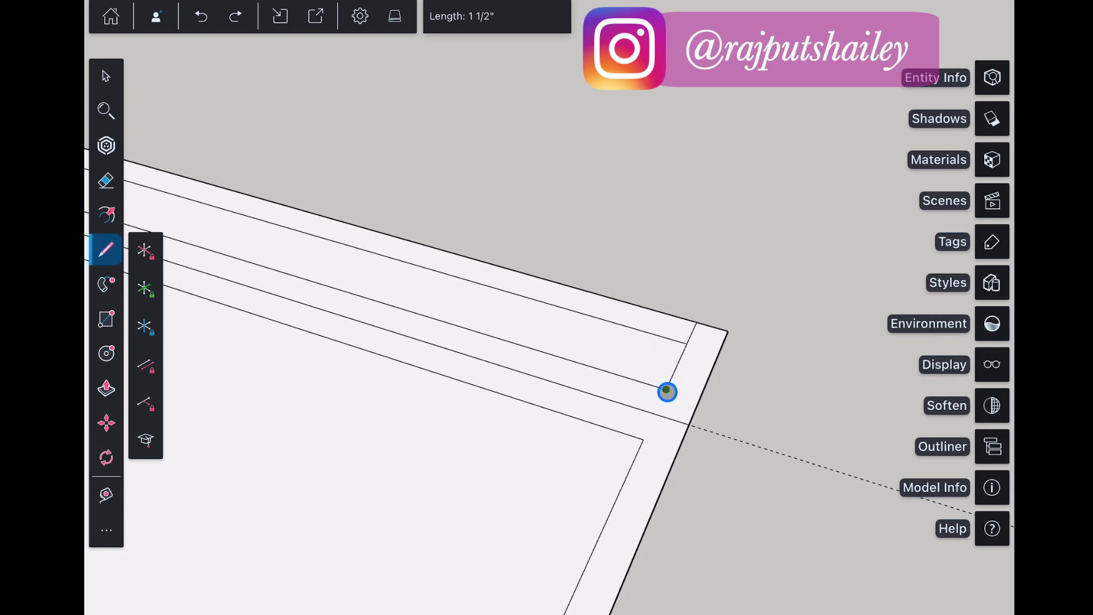
left_click(667, 391)
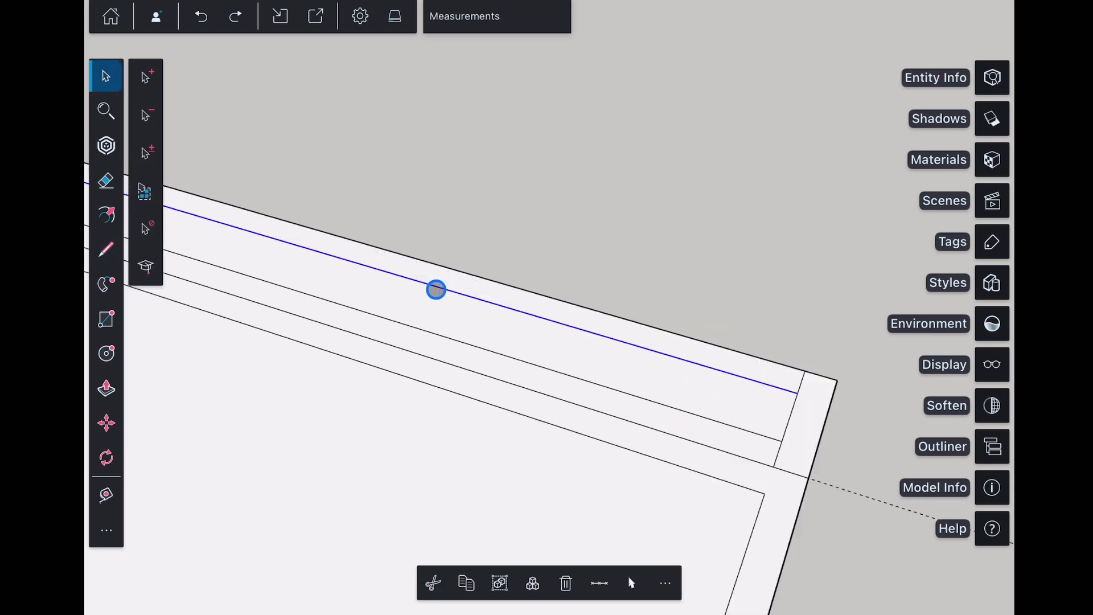
Inset the back strip slightly and close its corner with a short line
middle_click_drag(624, 267, 570, 258)
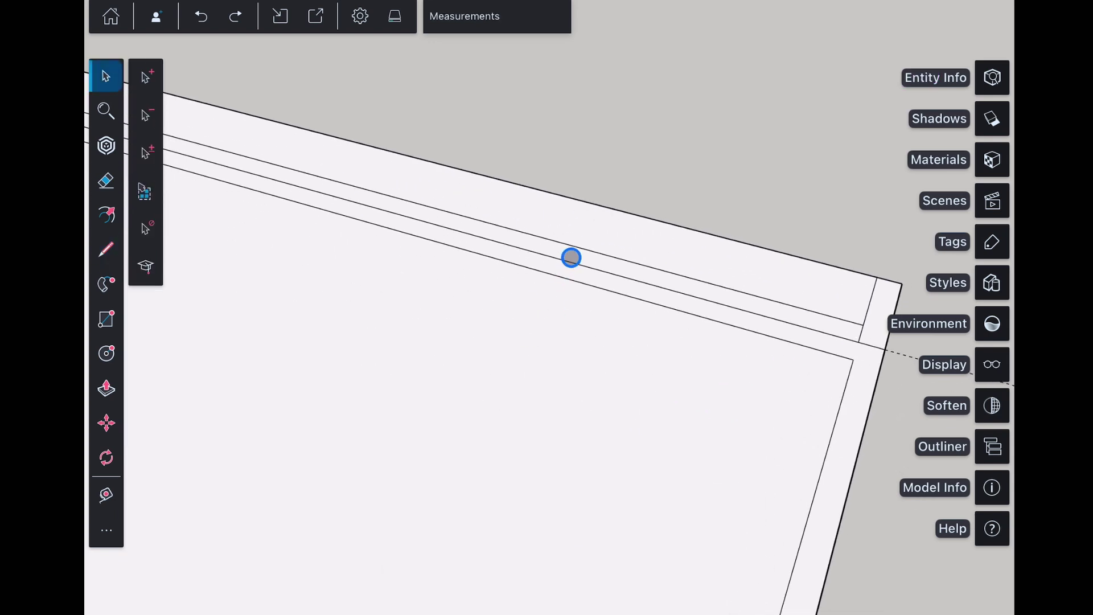
left_click(576, 244)
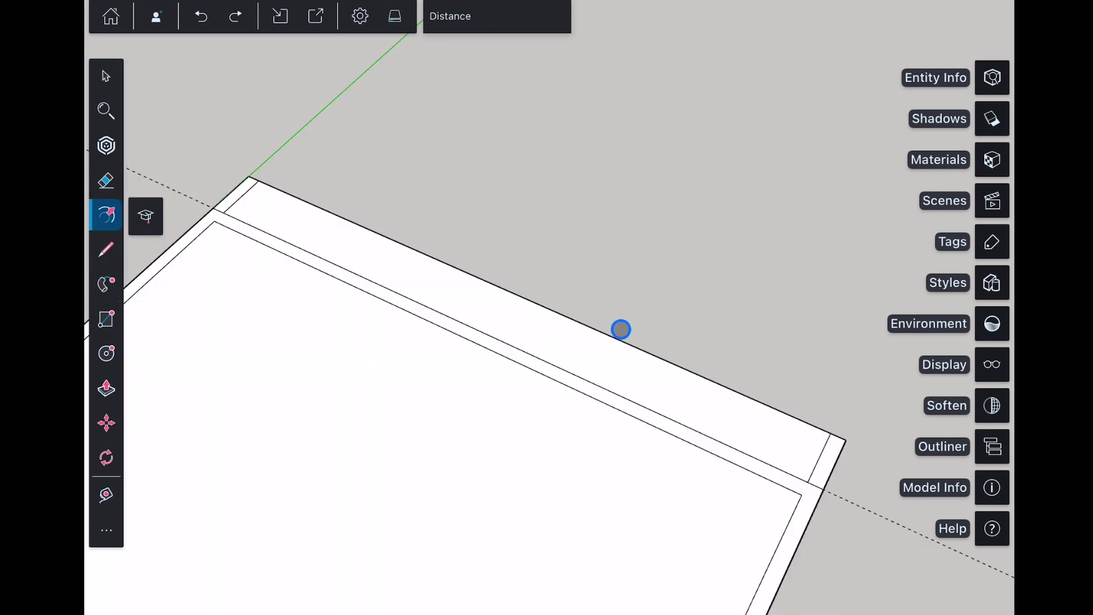
left_click_drag(611, 333, 804, 454)
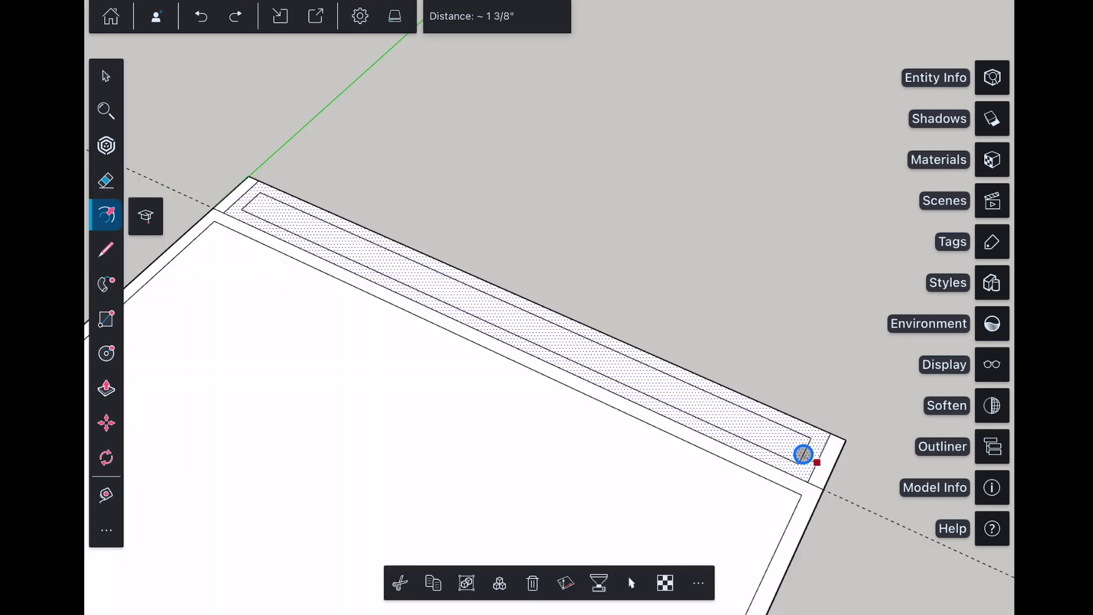
key("Return")
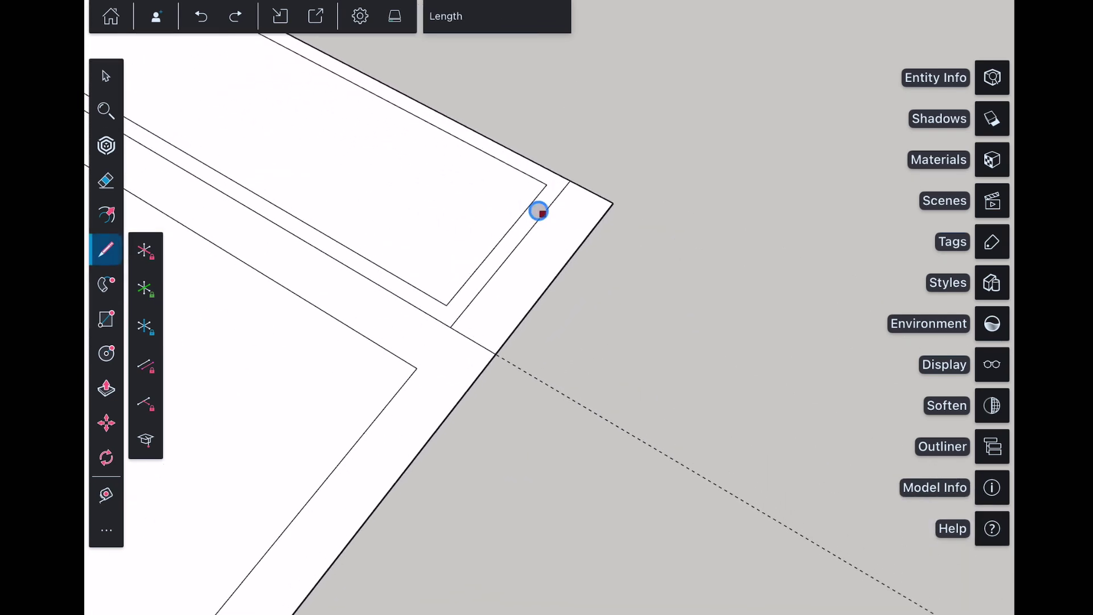
left_click_drag(543, 188, 560, 196)
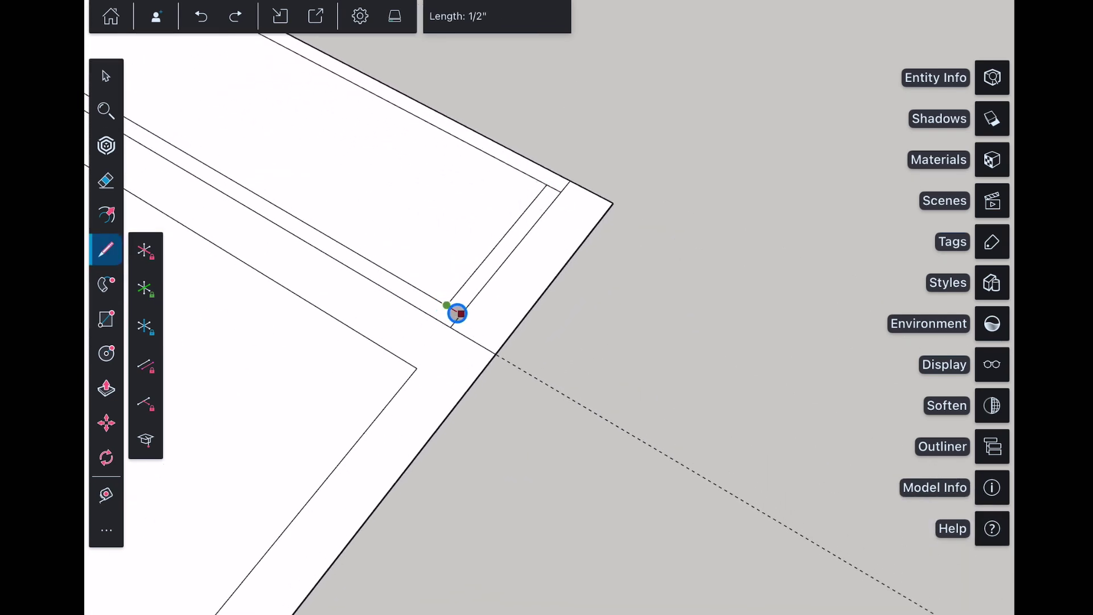
Delete the narrow leftover sliver face and clear the selection
key("space")
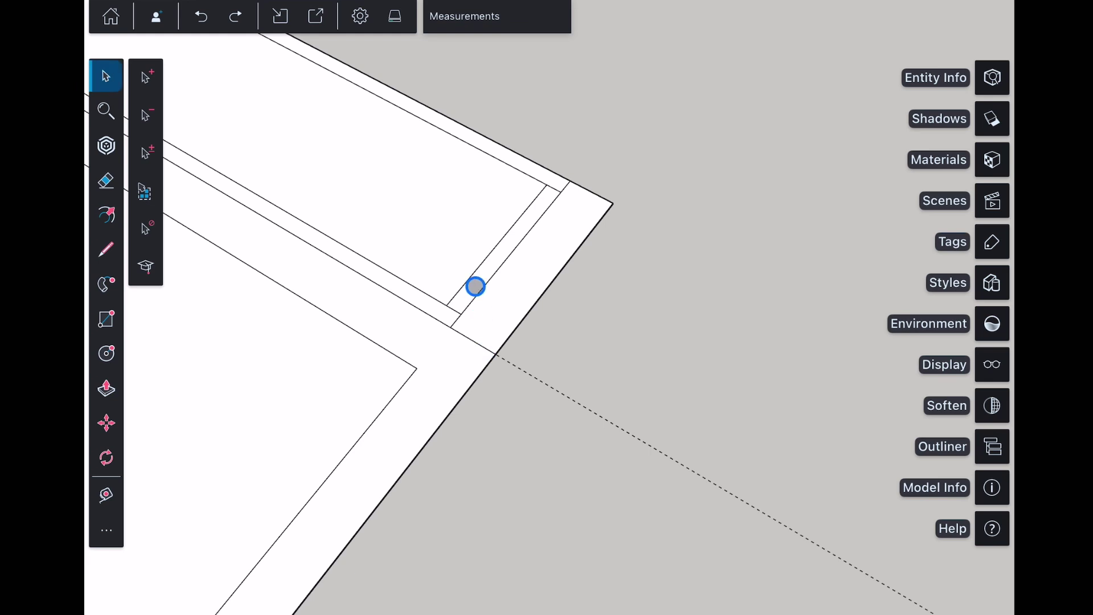
left_click(473, 279)
left_click(532, 583)
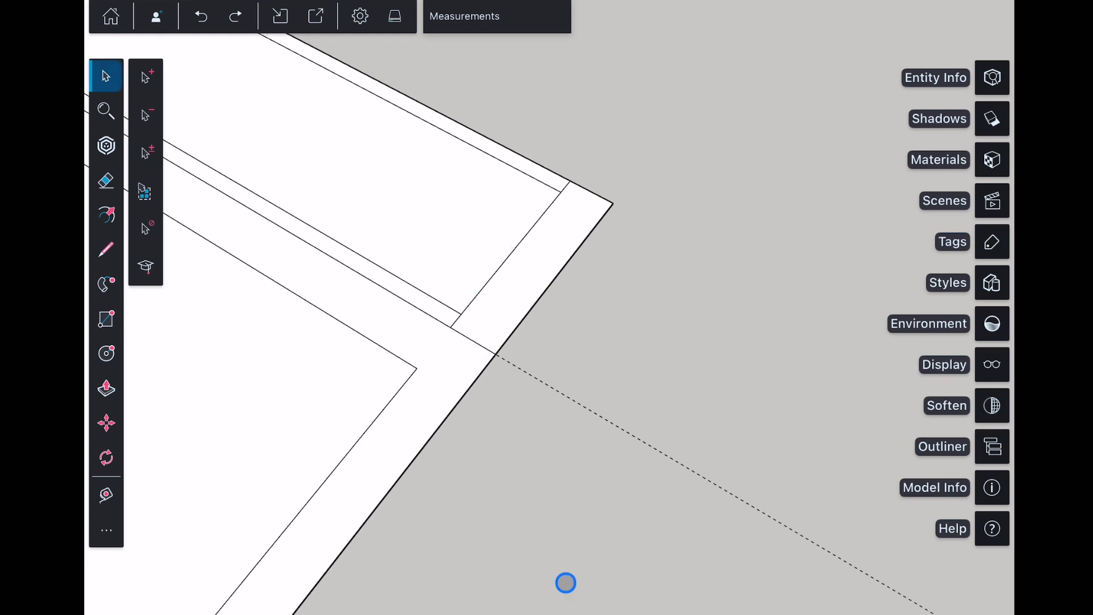
scroll(495, 342, "up", 8)
scroll(496, 341, "down", 5)
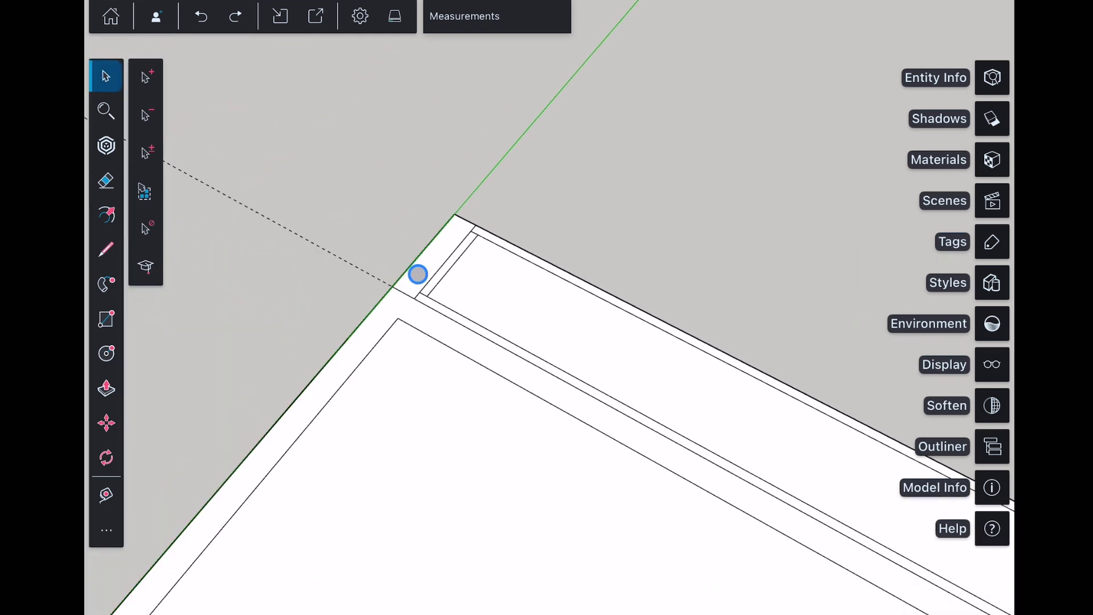
left_click(443, 276)
left_click(456, 391)
scroll(495, 342, "down", 5)
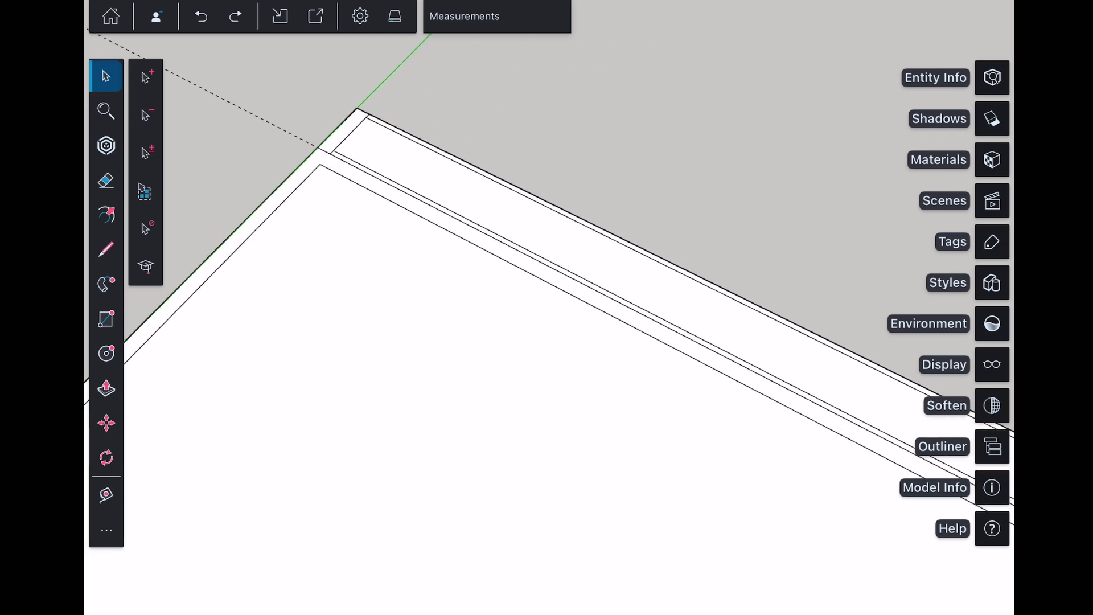
scroll(496, 257, "down", 8)
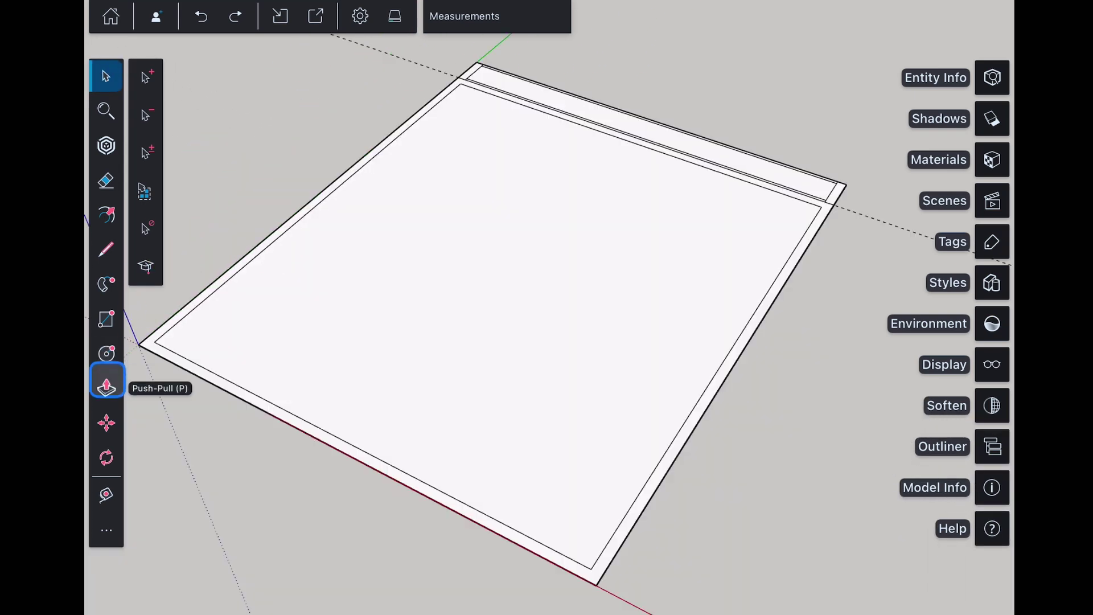
Place guides .75" either side of the lengthwise centre of the floor
left_click(106, 493)
left_click_drag(323, 208, 641, 142)
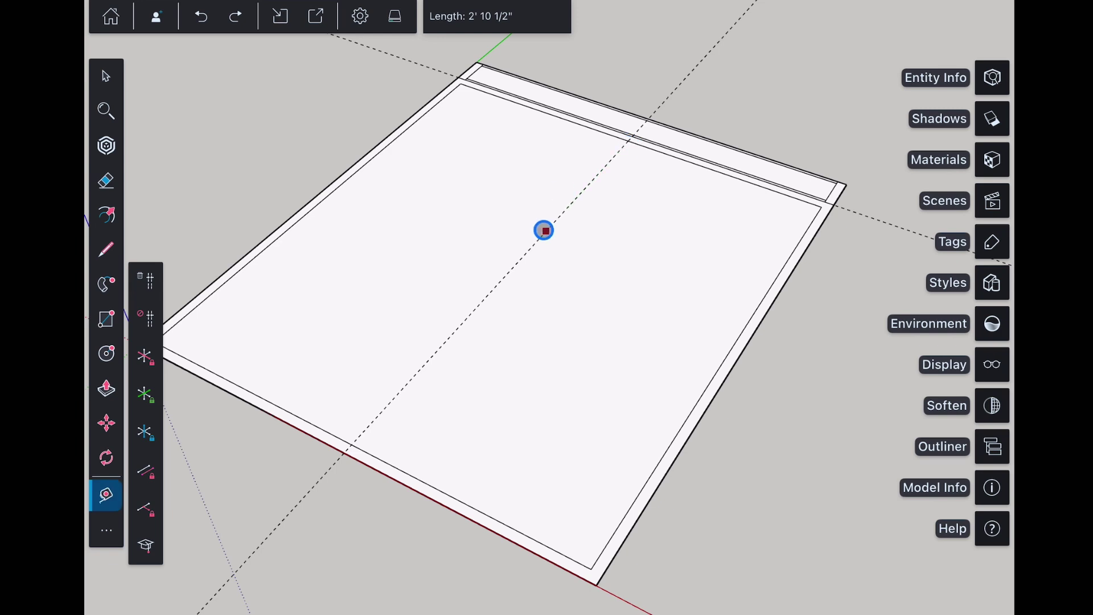
scroll(544, 230, "up", 2)
left_click(539, 231)
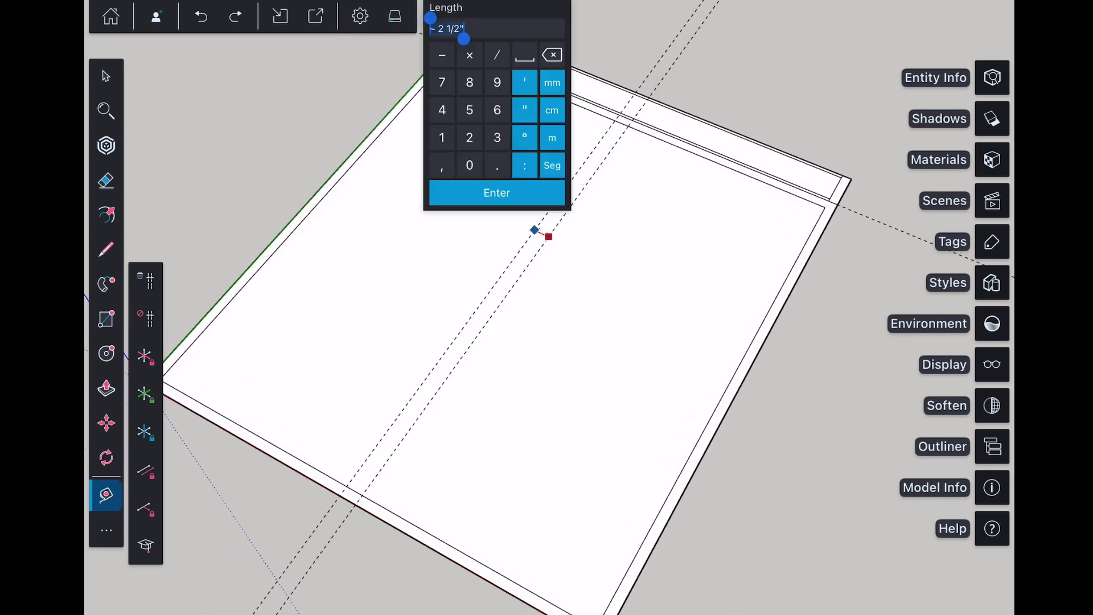
left_click(469, 110)
left_click(496, 192)
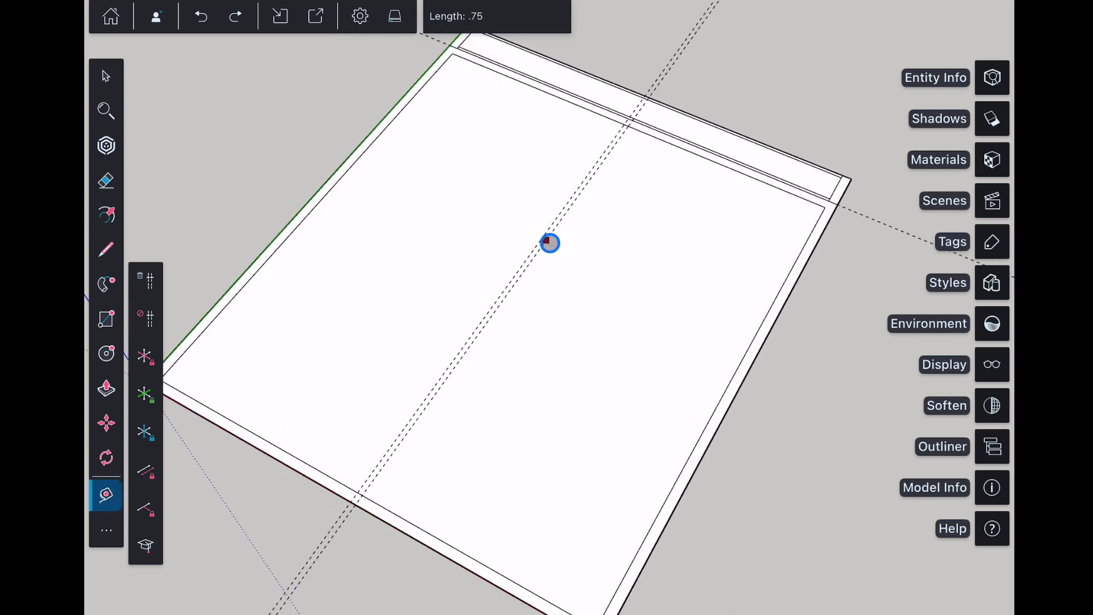
left_click(560, 248)
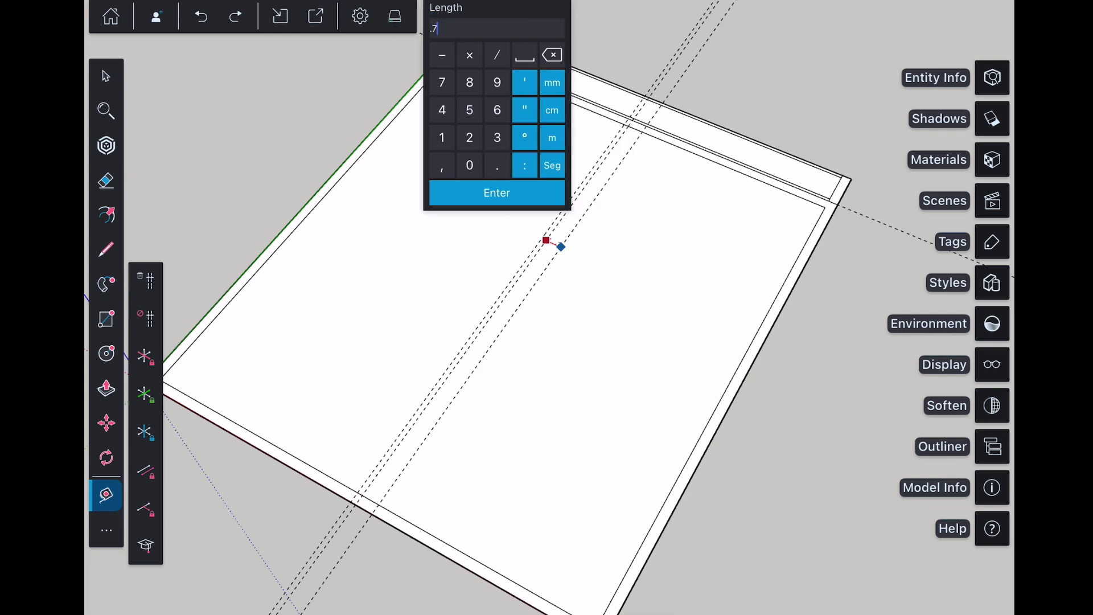
left_click(497, 193)
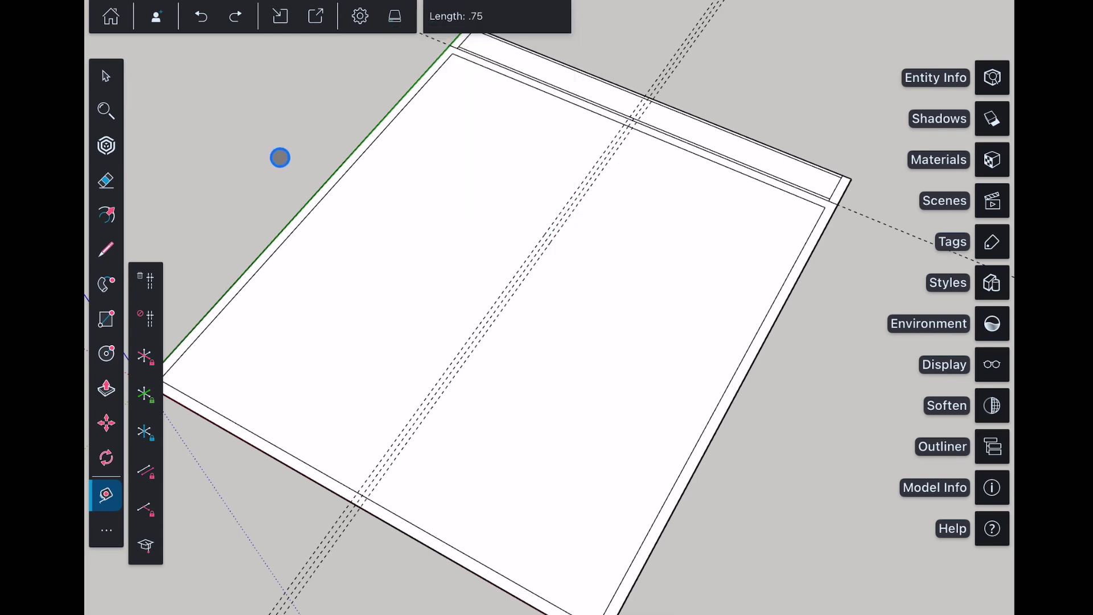
Select the unneeded centre guide line
key("space")
left_click(507, 290)
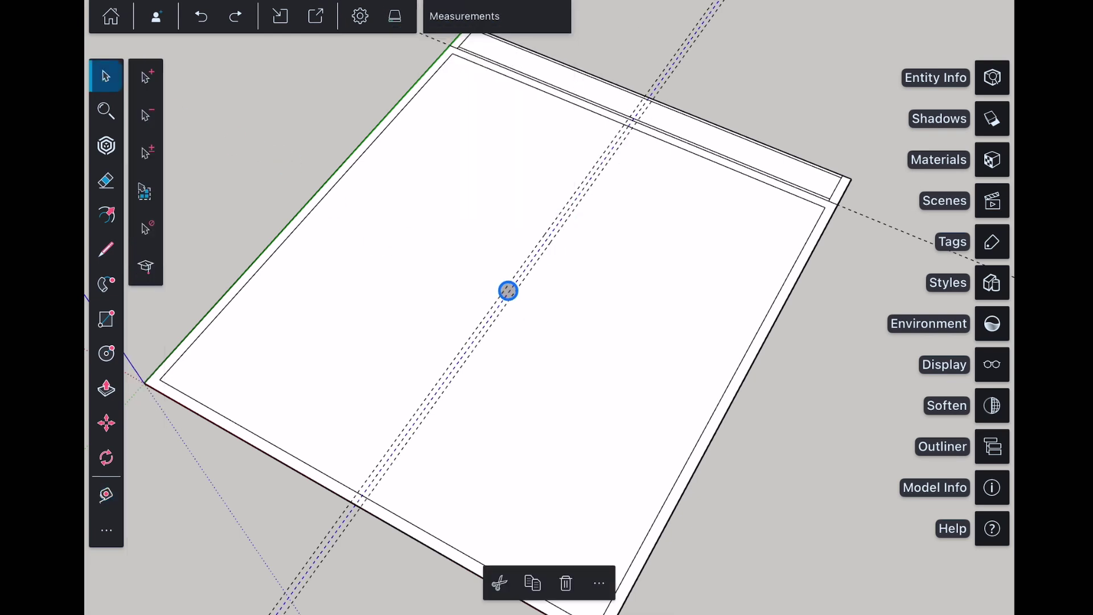
Delete the guide and draw two lengthwise divider edges along the guides
left_click(566, 583)
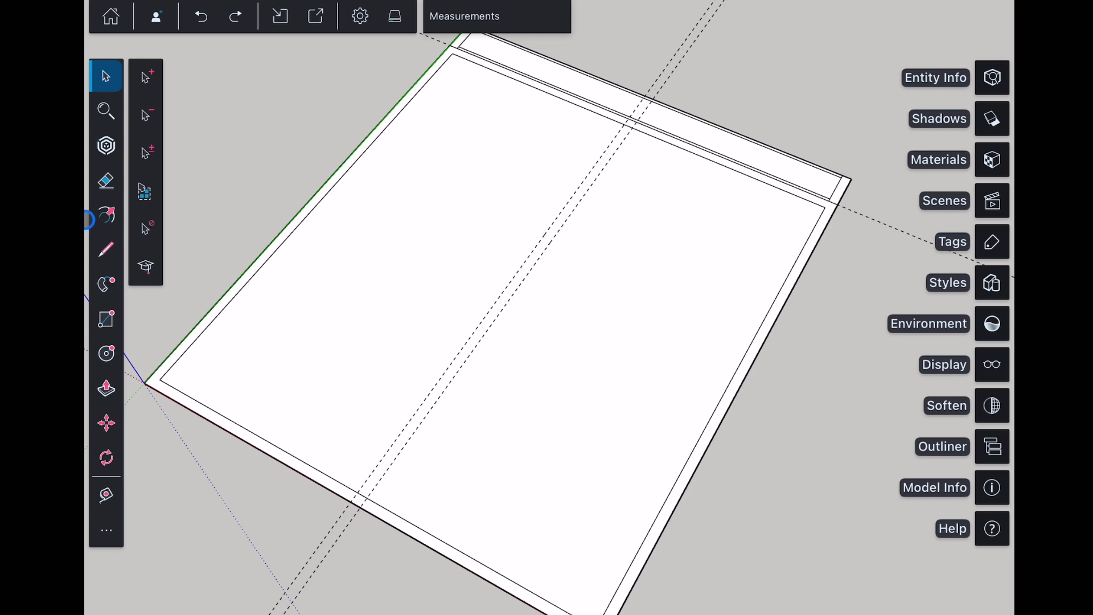
left_click(106, 249)
left_click(628, 128)
left_click_drag(619, 127, 357, 488)
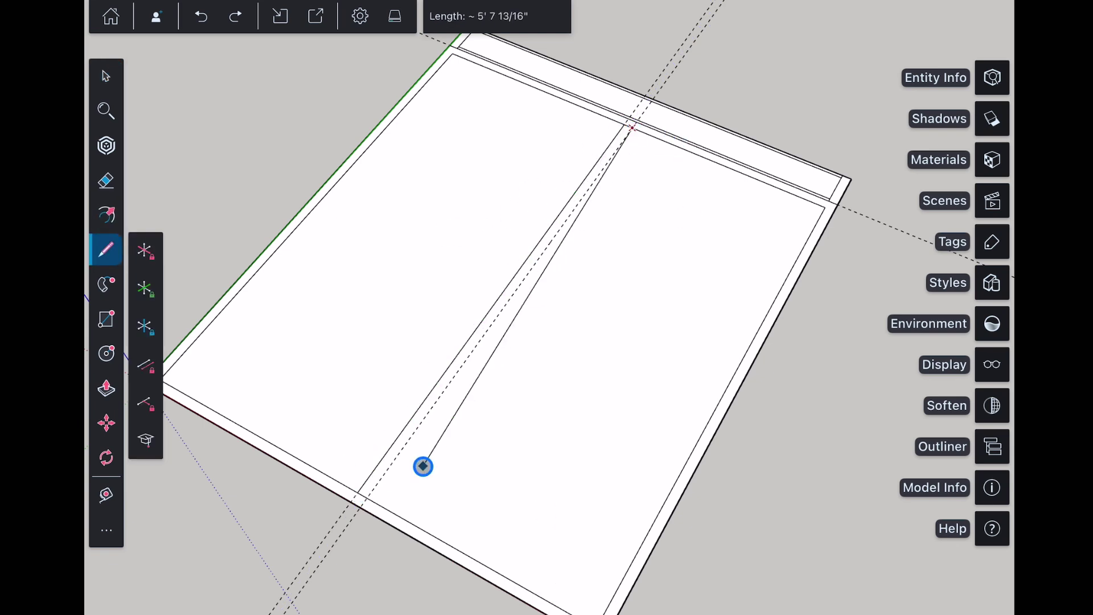
left_click_drag(634, 130, 368, 501)
Place crosswise guides .75" apart across the floor's middle and delete the extra guide
left_click(106, 494)
mouse_move(310, 464)
left_mouse_down()
mouse_move(414, 296)
mouse_move(321, 201)
left_mouse_up()
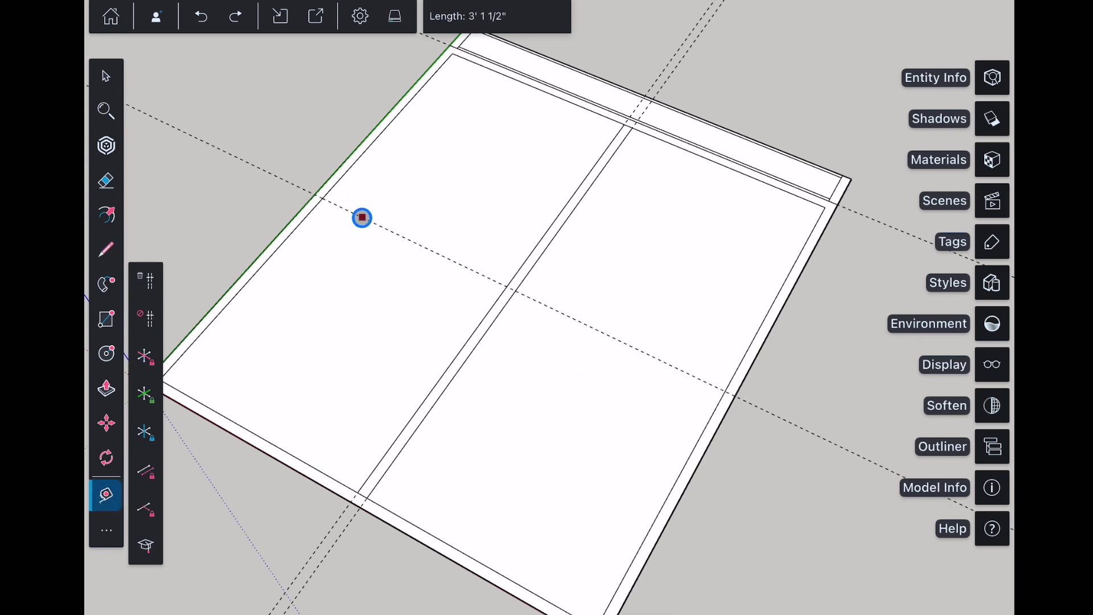
left_click(498, 16)
type(".75")
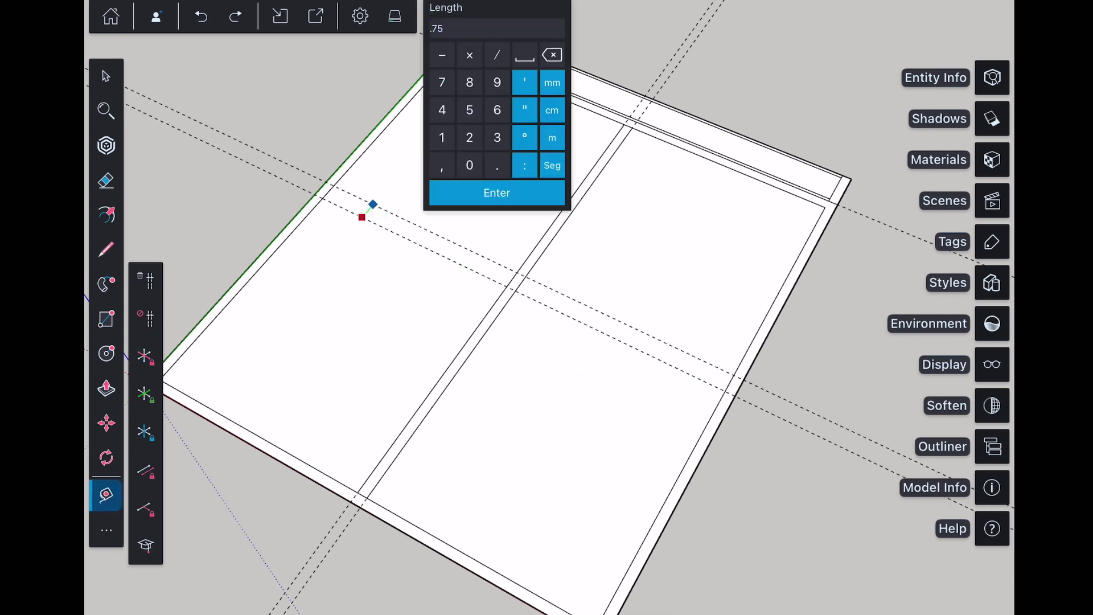
left_click(497, 192)
mouse_move(372, 206)
left_mouse_down()
mouse_move(365, 244)
mouse_move(402, 249)
left_mouse_up()
left_click(498, 16)
left_click(496, 192)
scroll(373, 203, "up", 5)
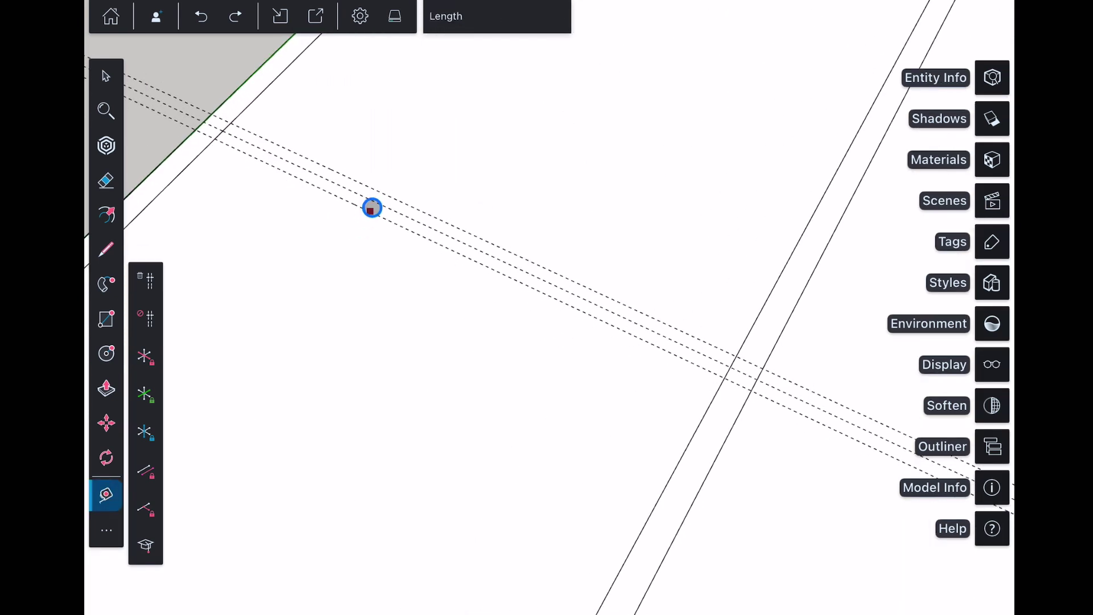
key("space")
left_click(371, 201)
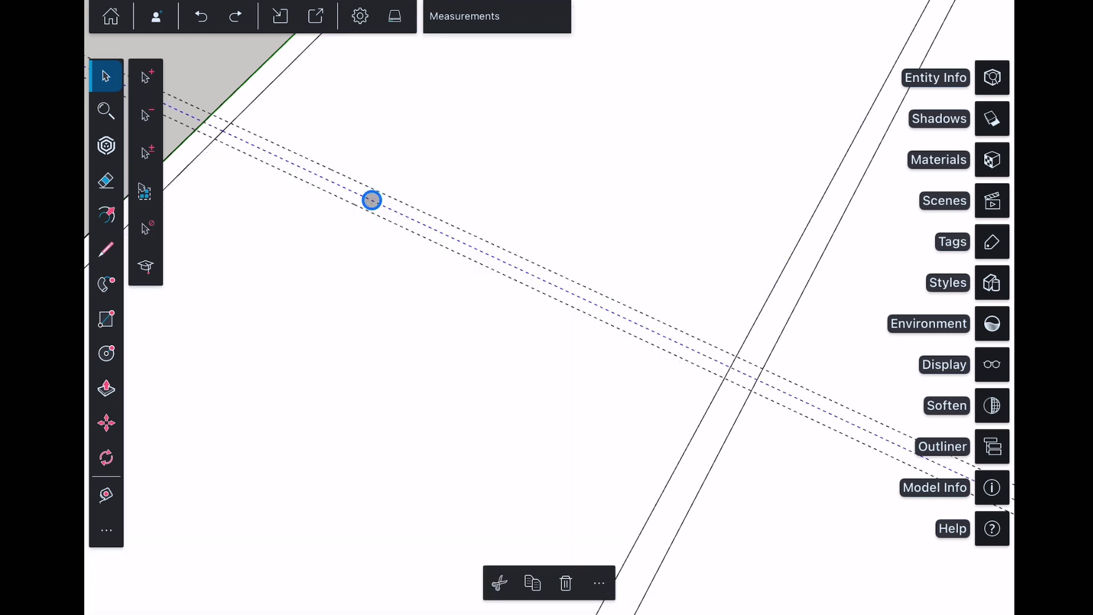
left_click(566, 583)
scroll(393, 359, "down", 5)
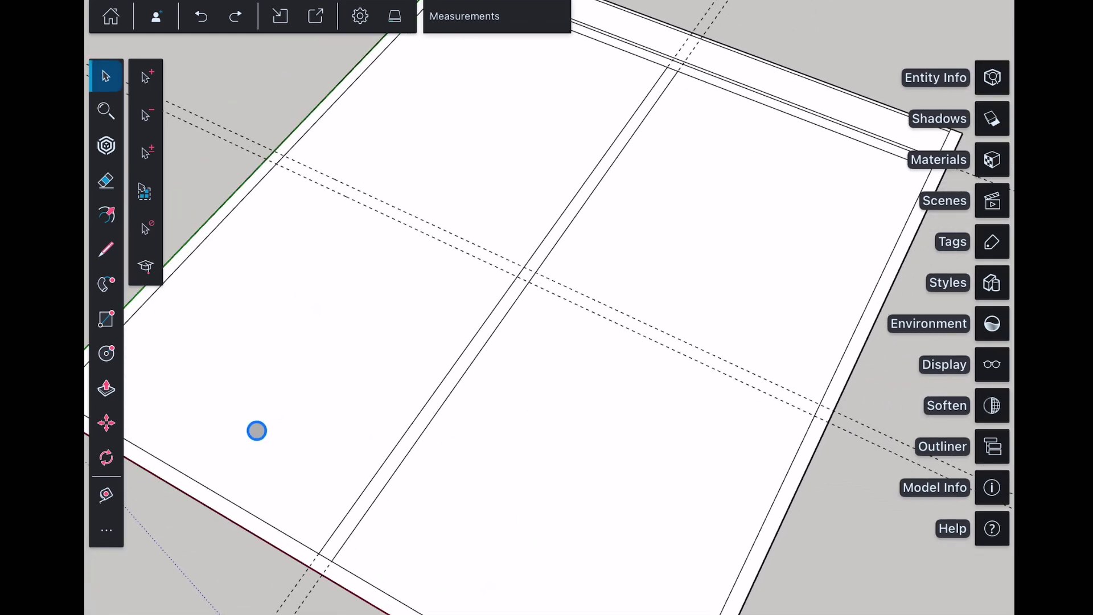
Draw the crosswise divider edges across the floor
left_click(107, 250)
left_click(306, 172)
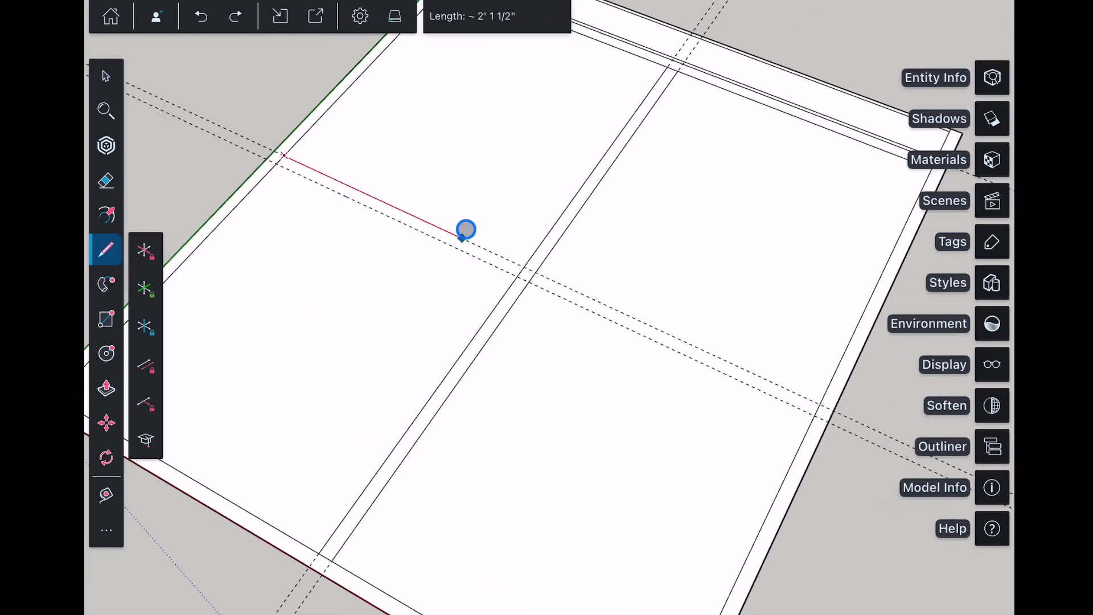
left_click_drag(296, 184, 820, 406)
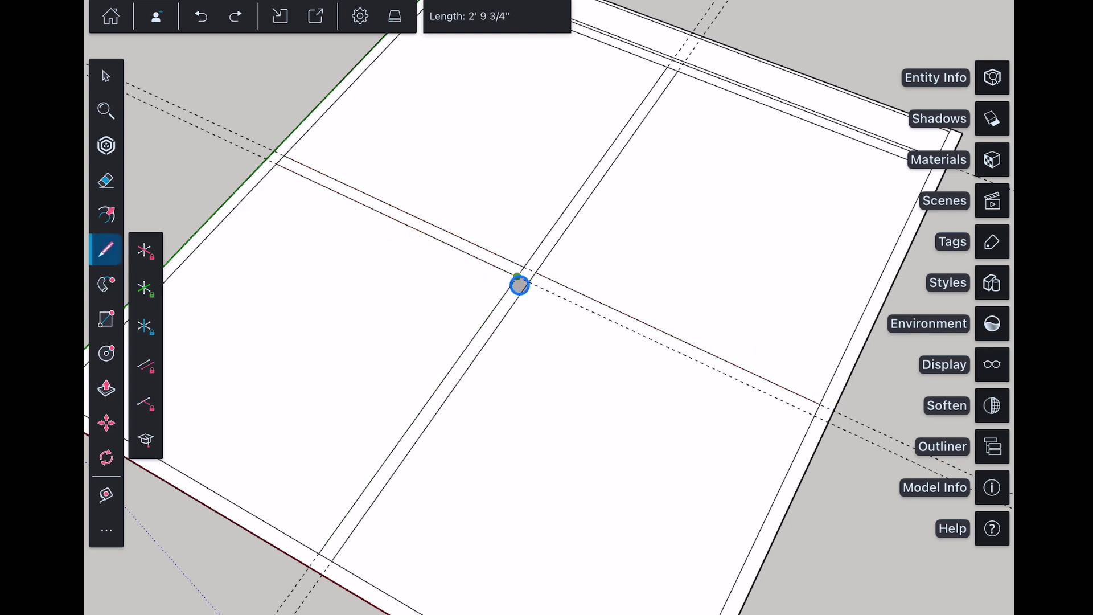
left_click_drag(528, 284, 818, 411)
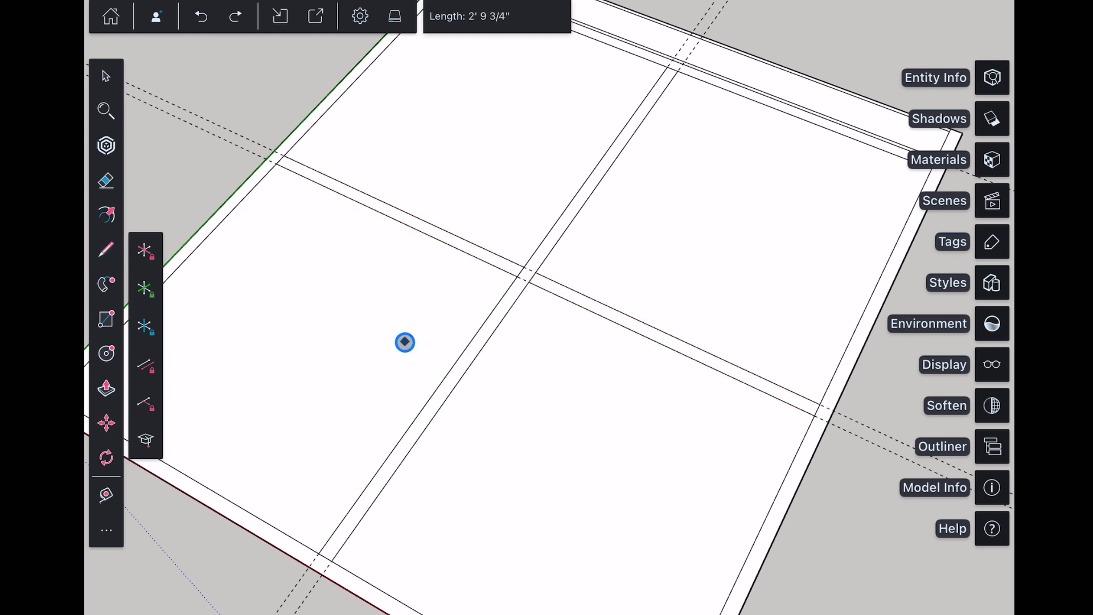
scroll(405, 342, "down", 5)
Delete all remaining guide lines
key("space")
left_click(252, 225)
left_click(871, 270)
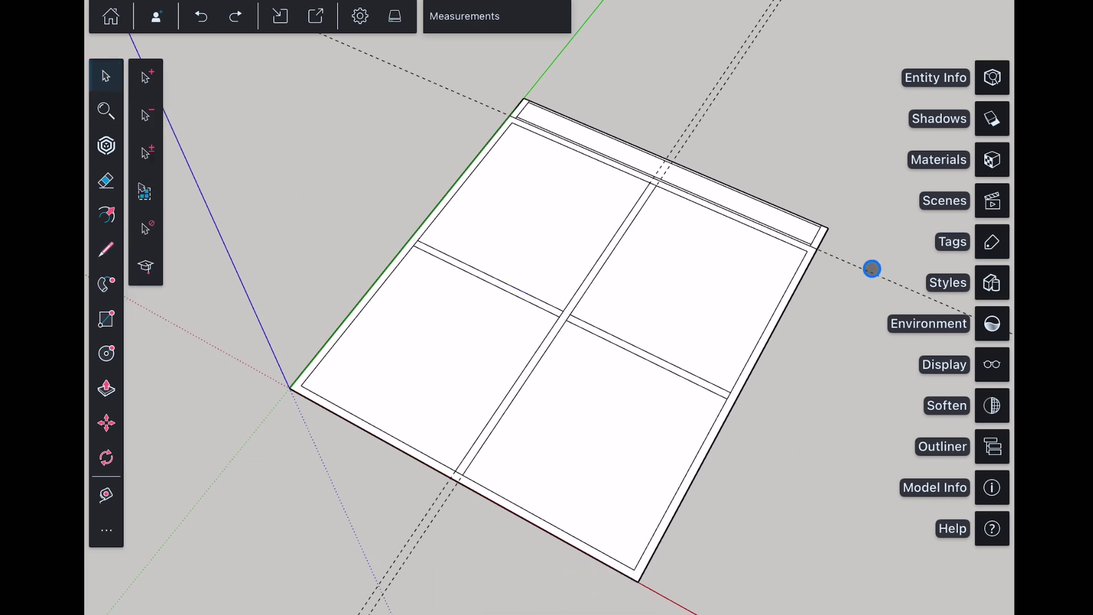
left_click(743, 94)
key("Delete")
left_click(406, 529)
key("Delete")
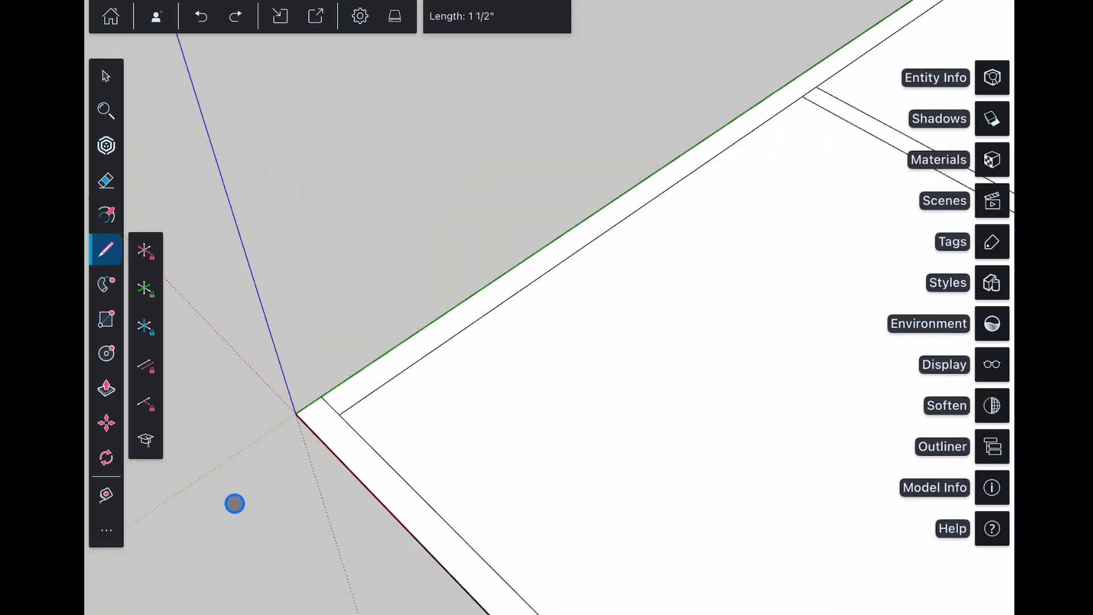
scroll(341, 342, "down", 3)
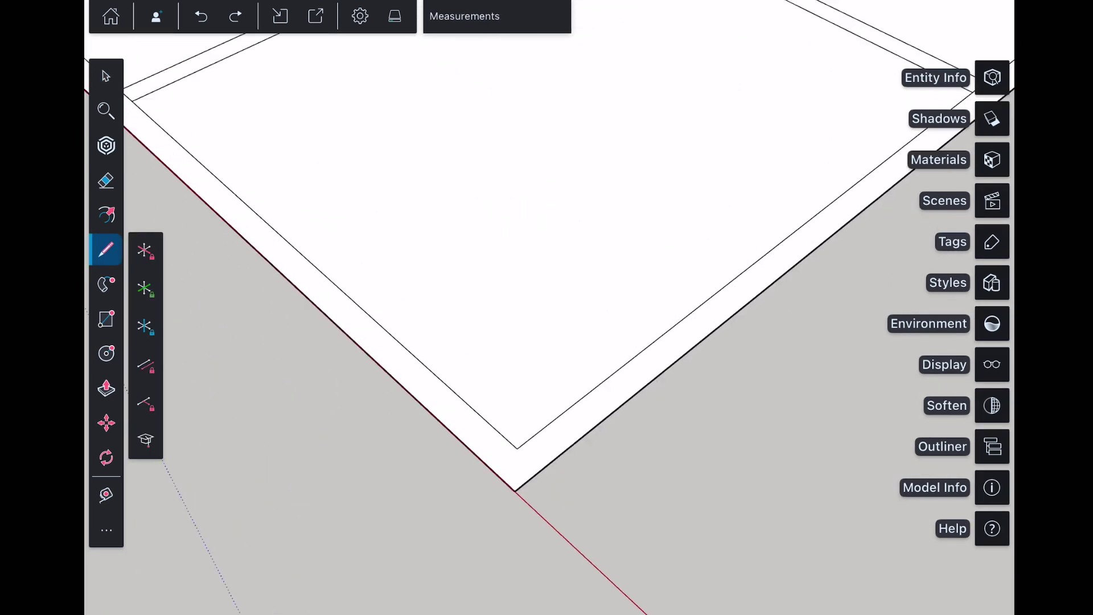
scroll(503, 507, "up", 3)
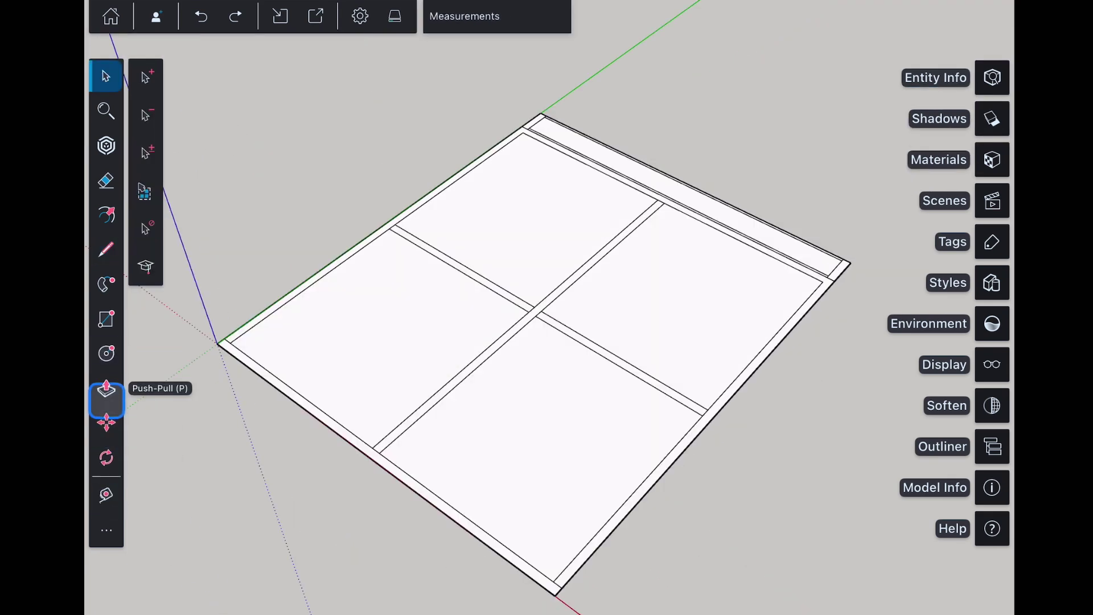
Push/Pull the rim up 1' 2" and raise the three dividers to match
left_click_drag(342, 256, 338, 215)
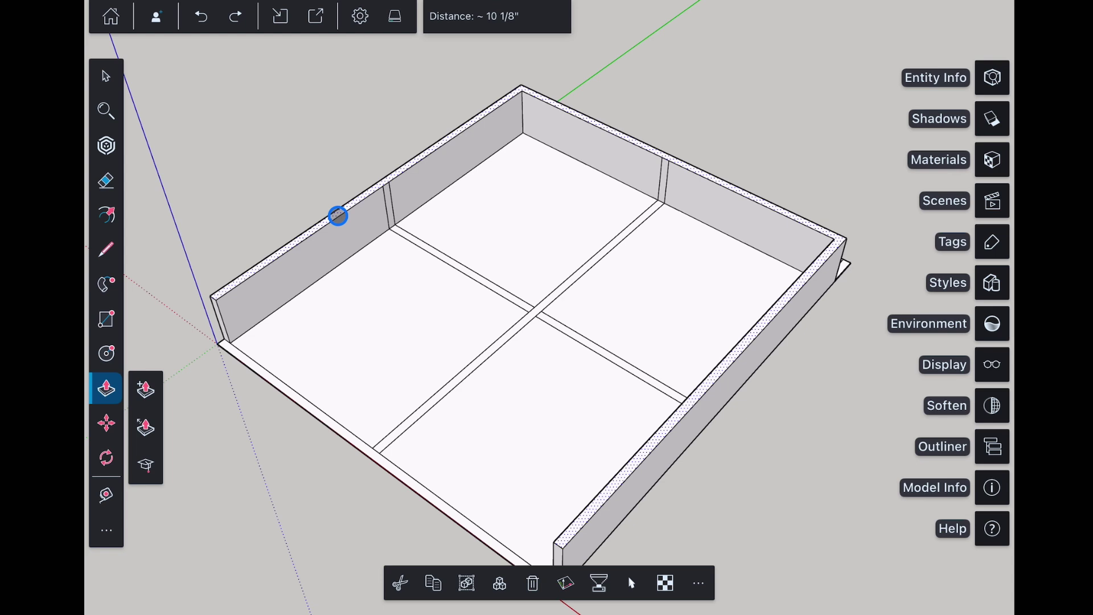
left_click(497, 15)
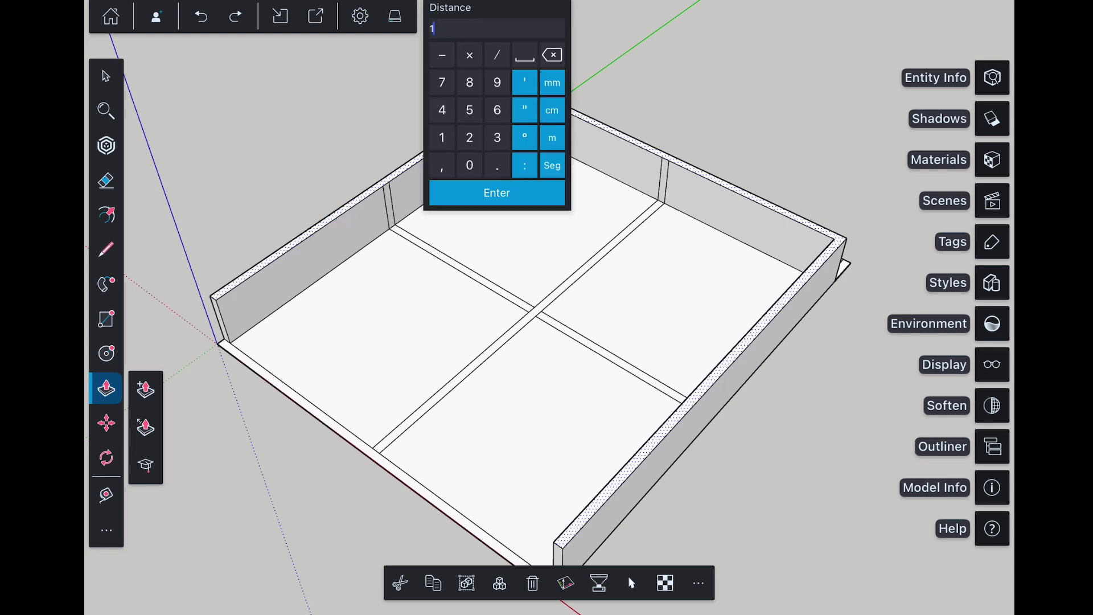
left_click(470, 137)
left_click(496, 193)
double_click(489, 354)
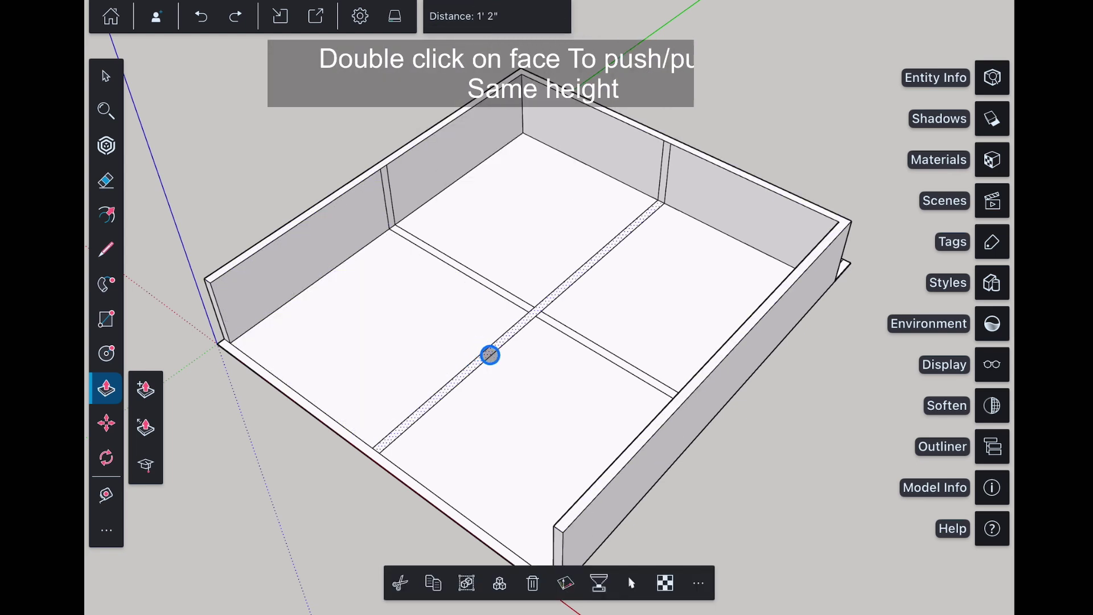
double_click(449, 263)
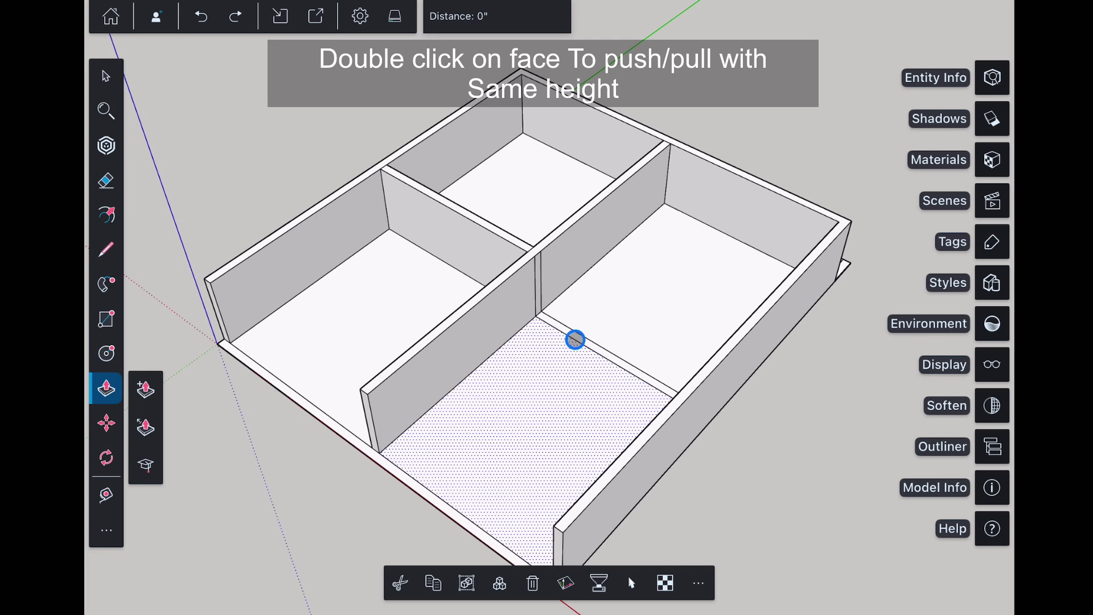
double_click(576, 338)
Raise the left outer wall's top another 2"
left_click(300, 436)
left_click(252, 438)
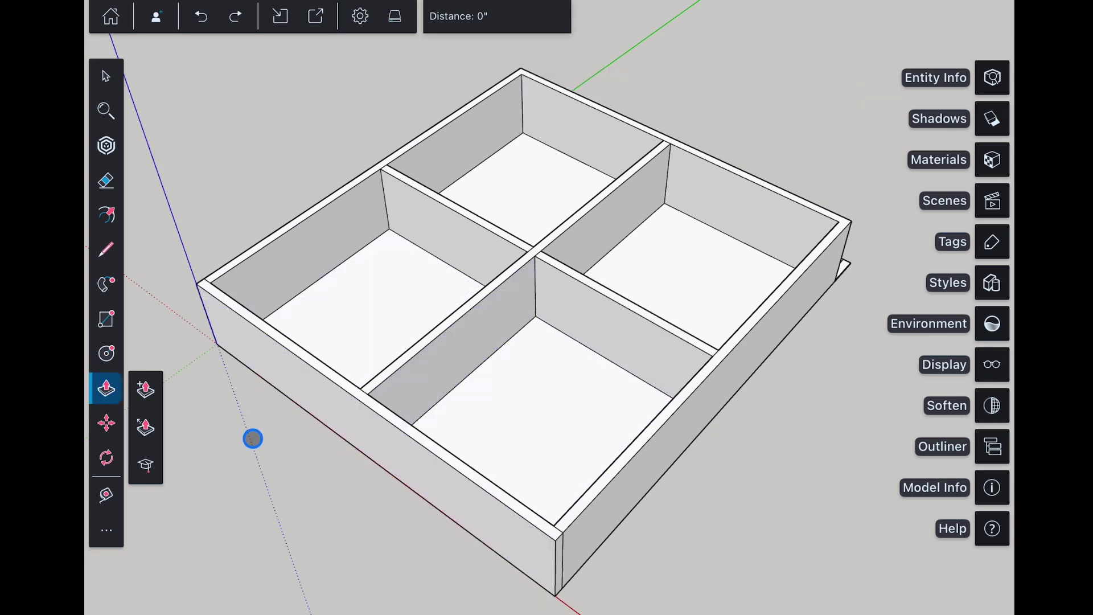
left_click(299, 356)
left_click_drag(298, 356, 299, 345)
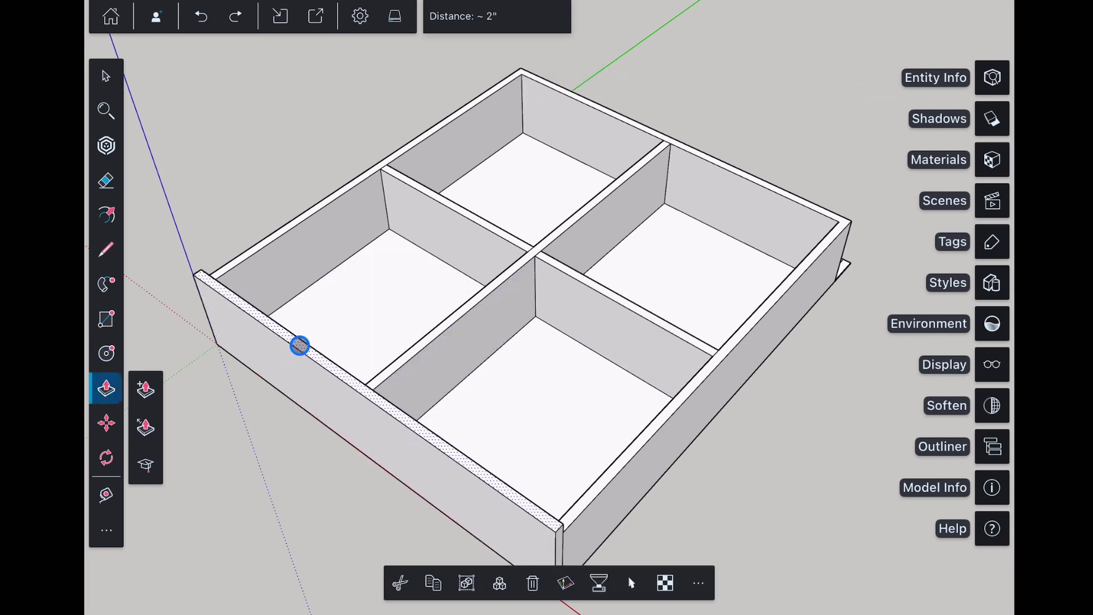
left_click(239, 468)
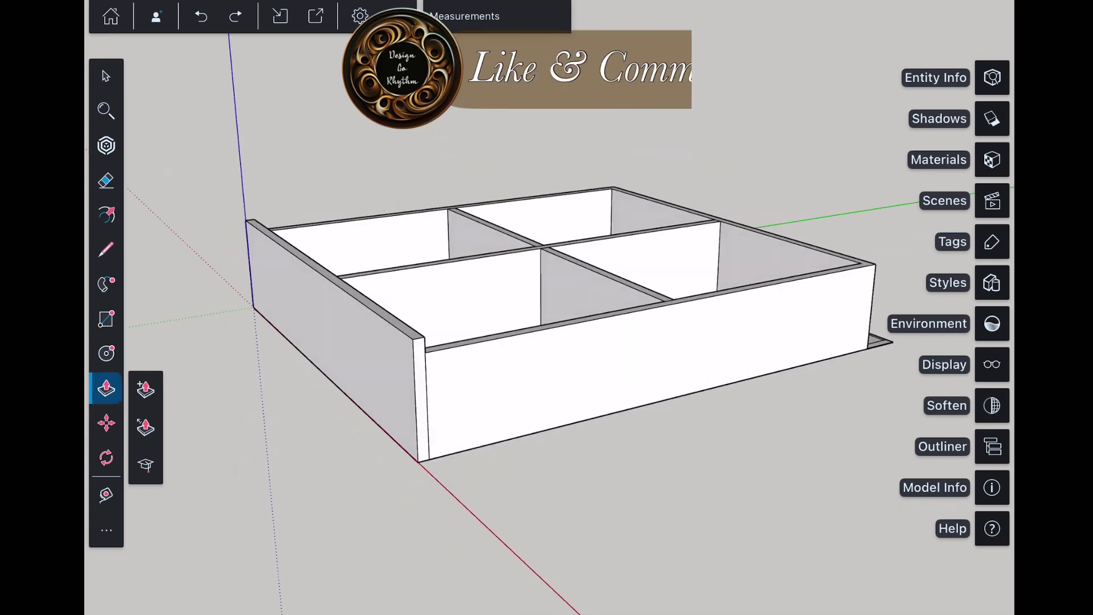
mouse_move(239, 469)
middle_mouse_down()
mouse_move(547, 342)
mouse_move(598, 299)
middle_mouse_up()
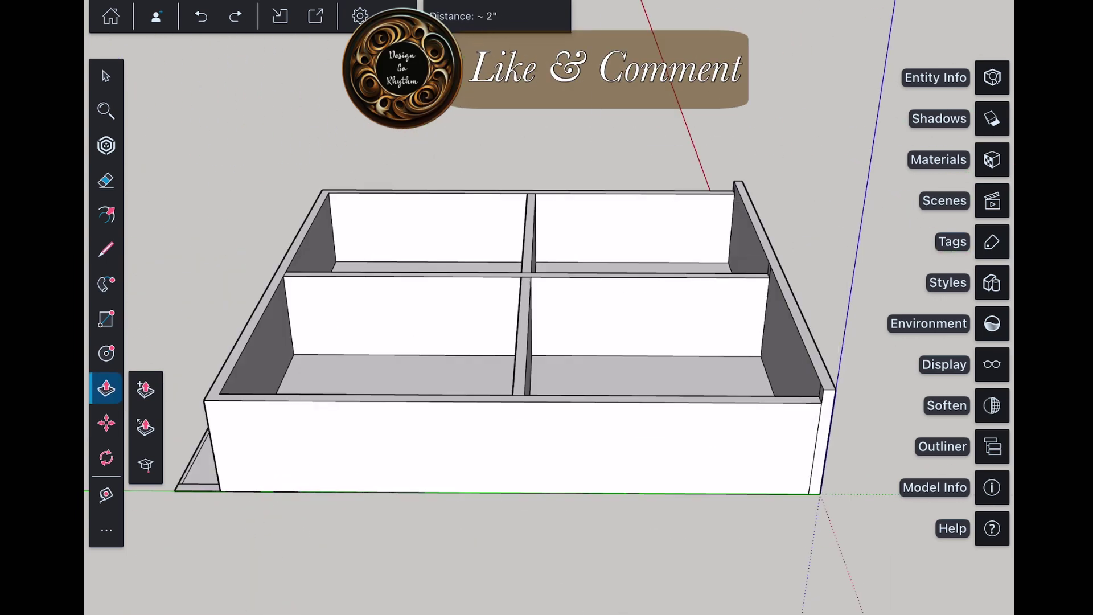
Select the whole box minus the base strip and make it a component
left_click(106, 77)
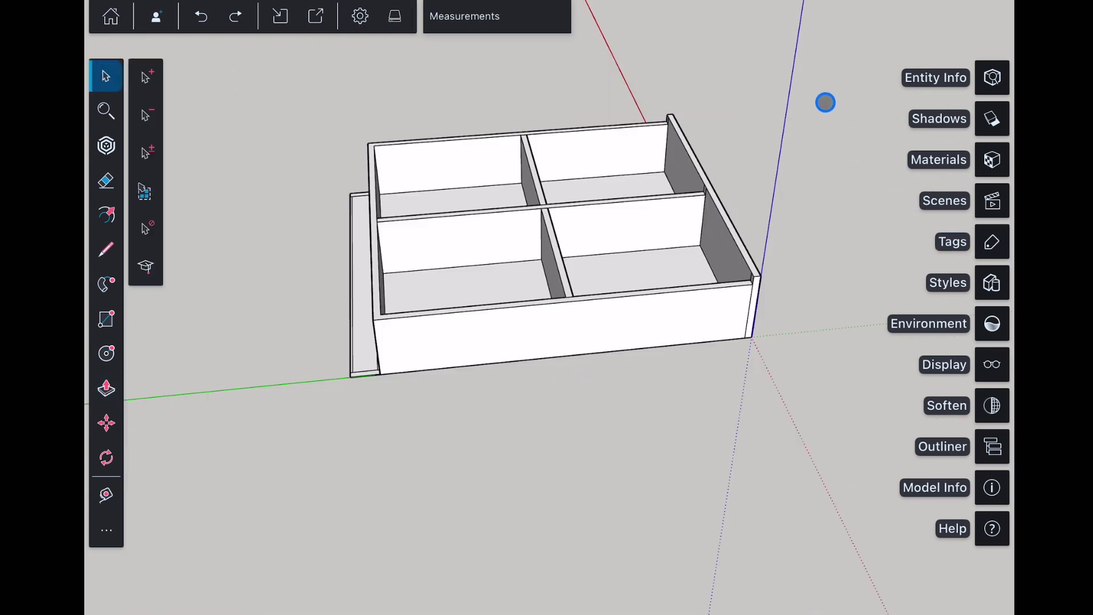
triple_click(310, 429)
mouse_move(309, 434)
middle_mouse_down()
mouse_move(546, 341)
mouse_move(598, 256)
middle_mouse_up()
middle_click_drag(598, 299, 700, 496)
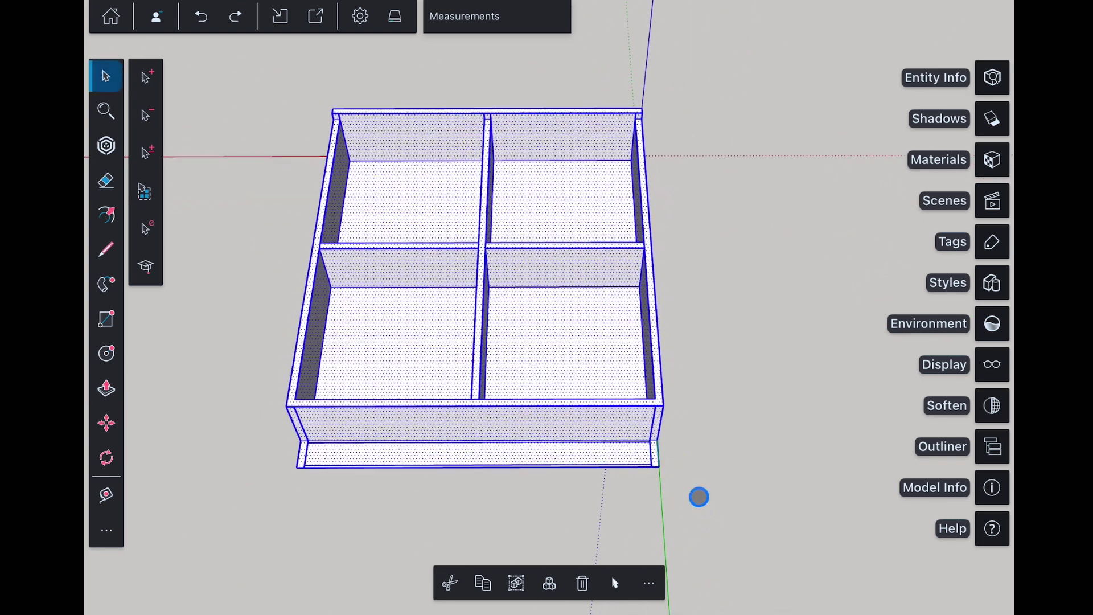
left_click(145, 115)
left_click_drag(244, 524, 690, 450)
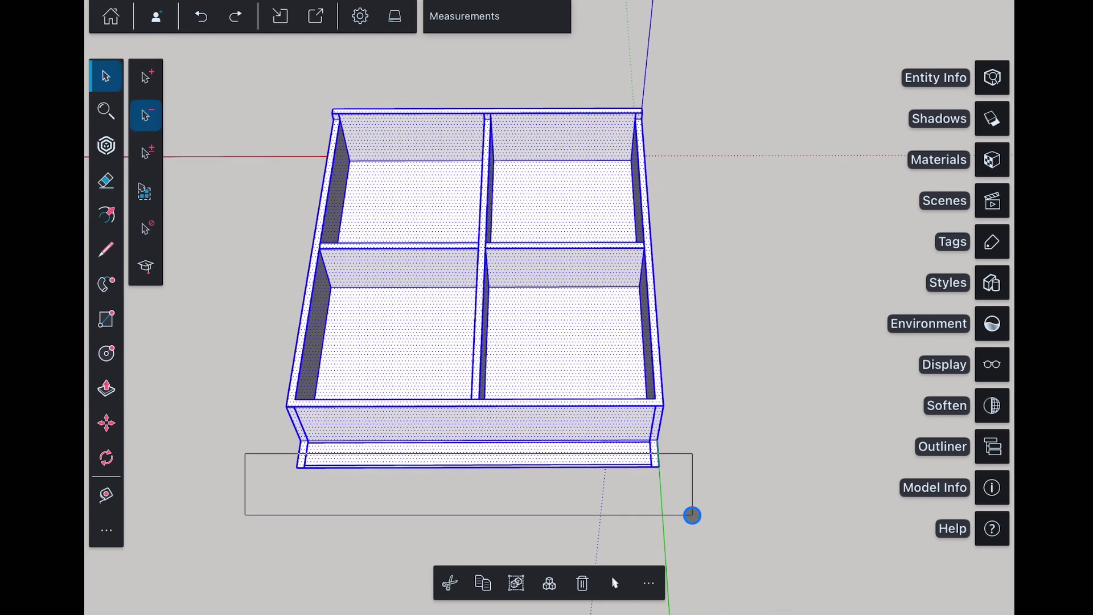
scroll(369, 504, "up", 4)
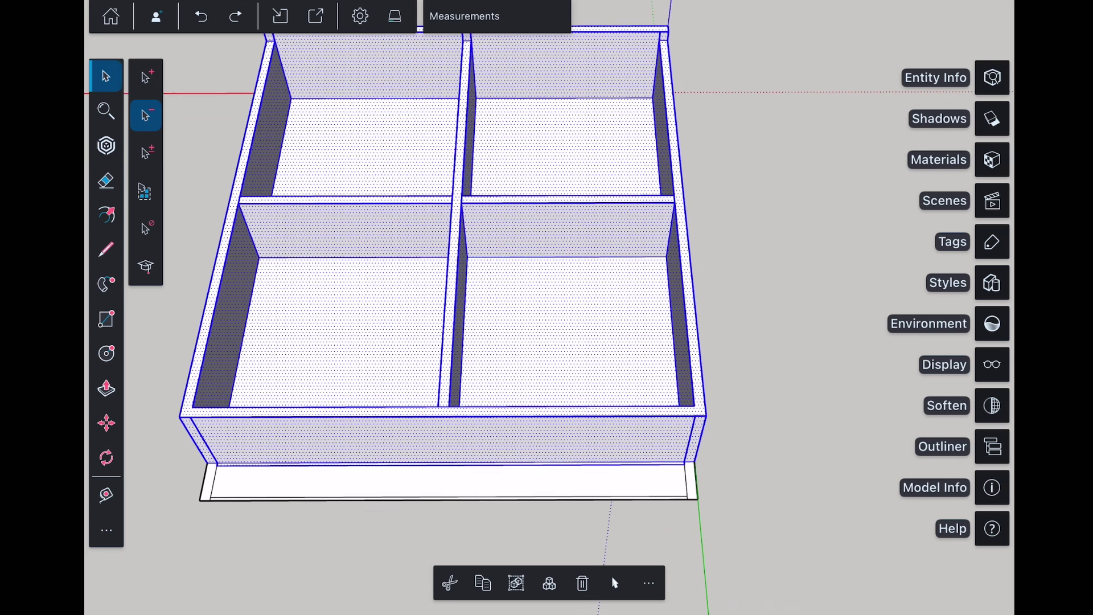
middle_click_drag(368, 504, 368, 484)
scroll(367, 482, "up", 5)
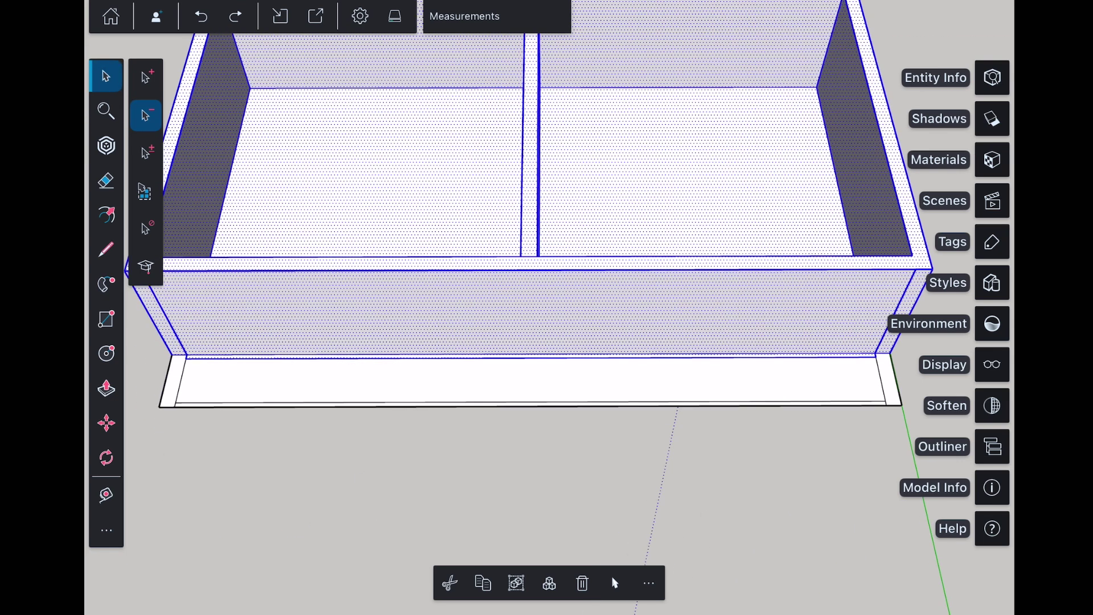
scroll(341, 428, "up", 4)
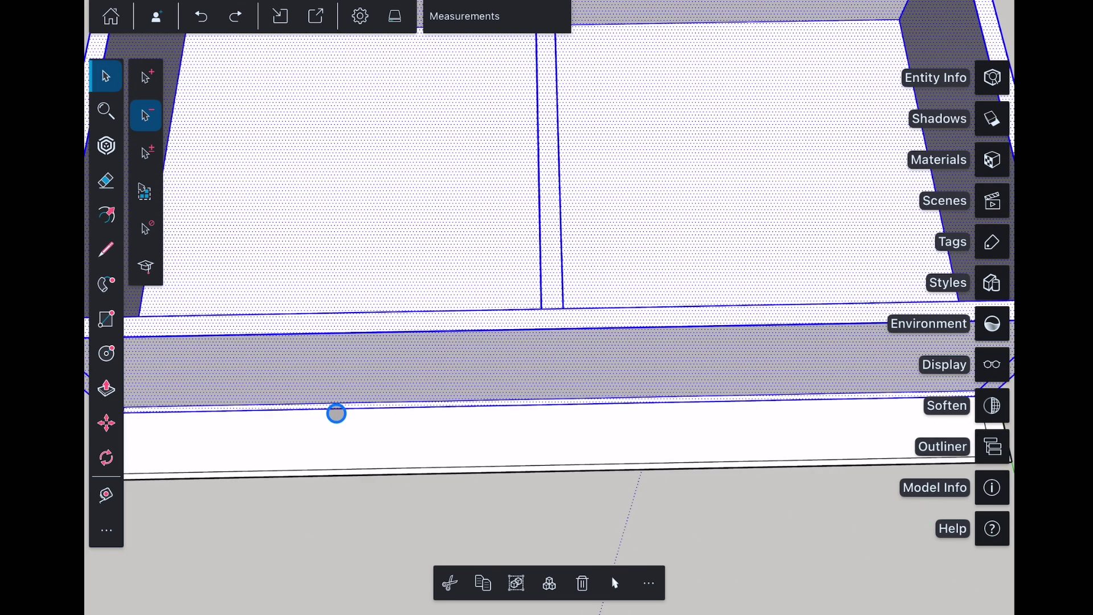
scroll(335, 411, "up", 4)
scroll(316, 478, "up", 3)
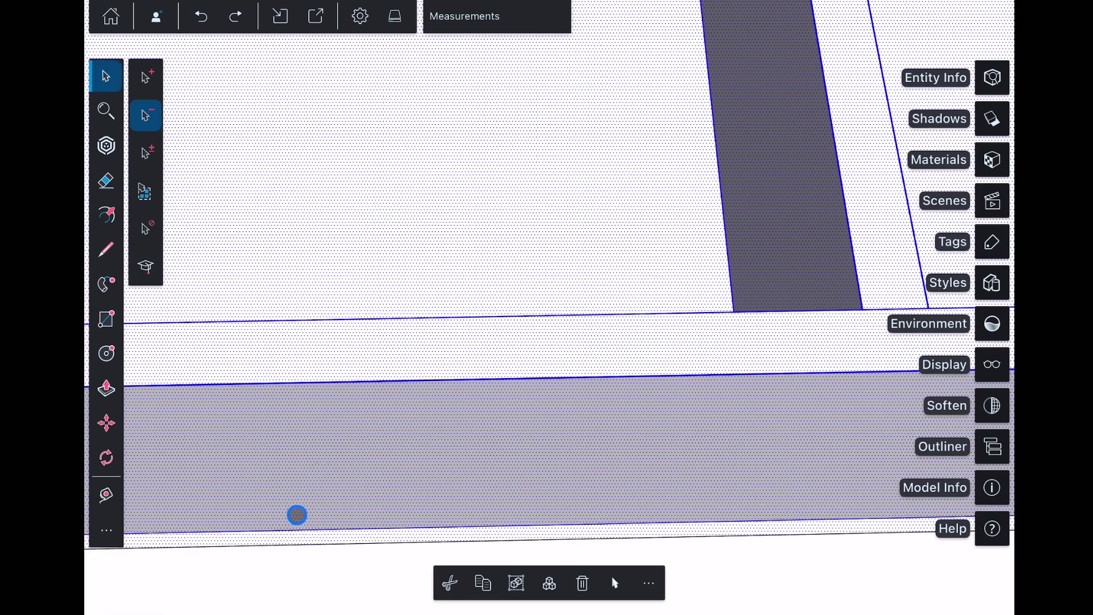
scroll(310, 537, "down", 8)
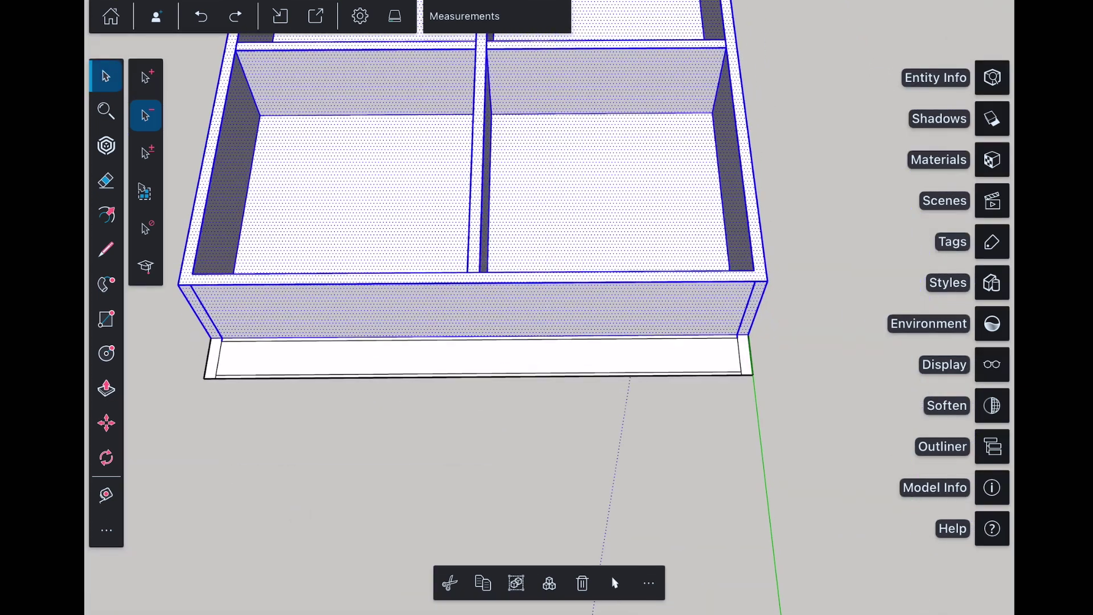
scroll(478, 341, "up", 2)
scroll(478, 343, "down", 4)
left_click(516, 583)
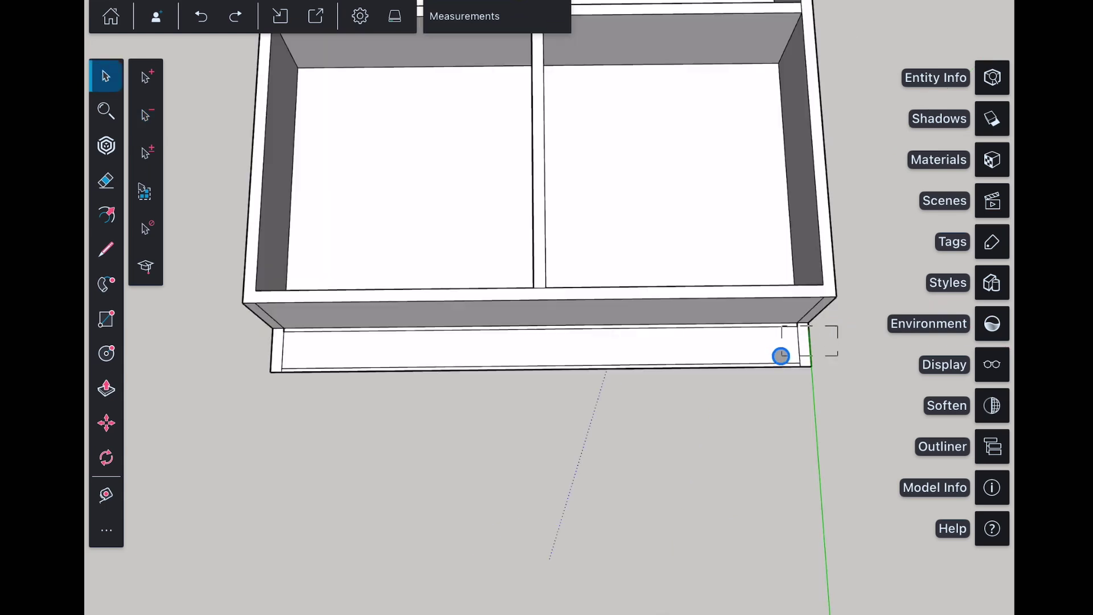
Deselect the box and move the base strip up 1' 2" to the box top
left_click_drag(781, 355, 230, 399)
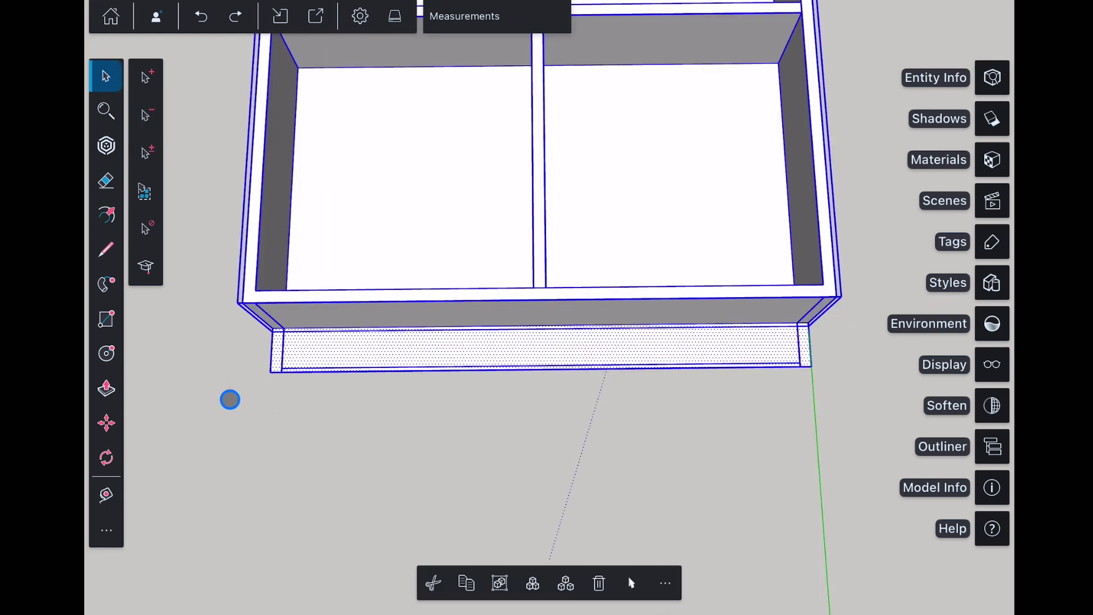
left_click(147, 115)
left_click(261, 215)
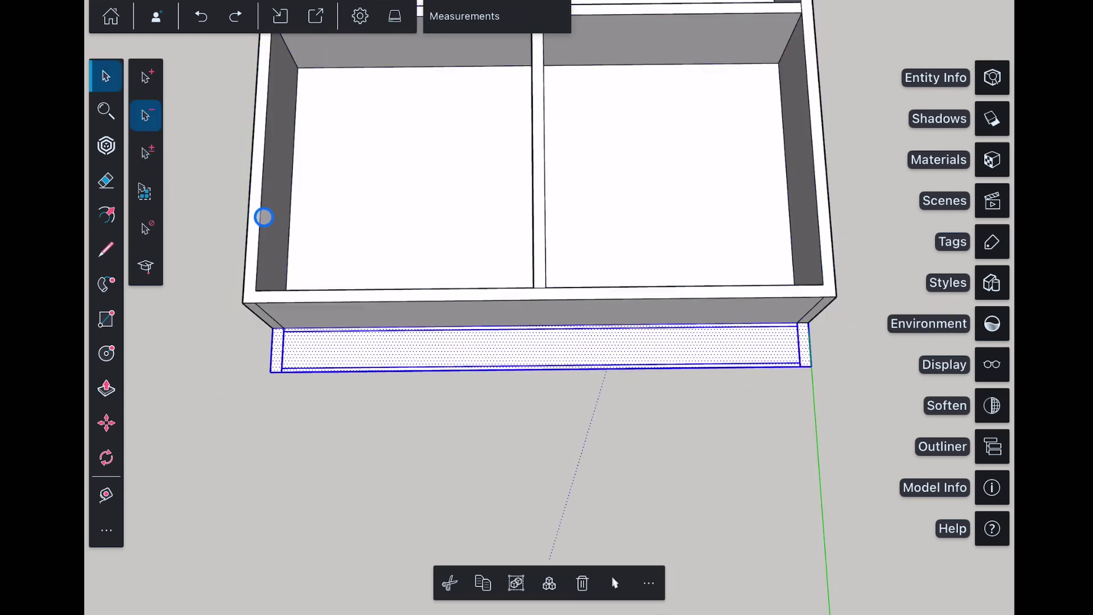
mouse_move(337, 431)
middle_mouse_down()
mouse_move(513, 341)
mouse_move(385, 299)
middle_mouse_up()
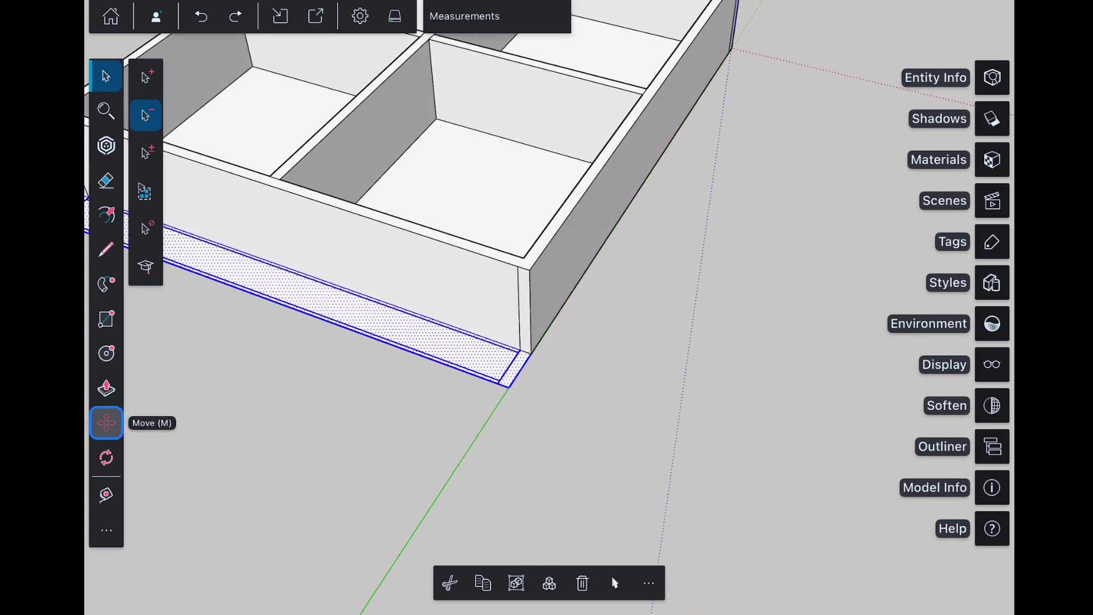
left_click(106, 423)
left_click(549, 354)
left_click_drag(532, 357, 530, 274)
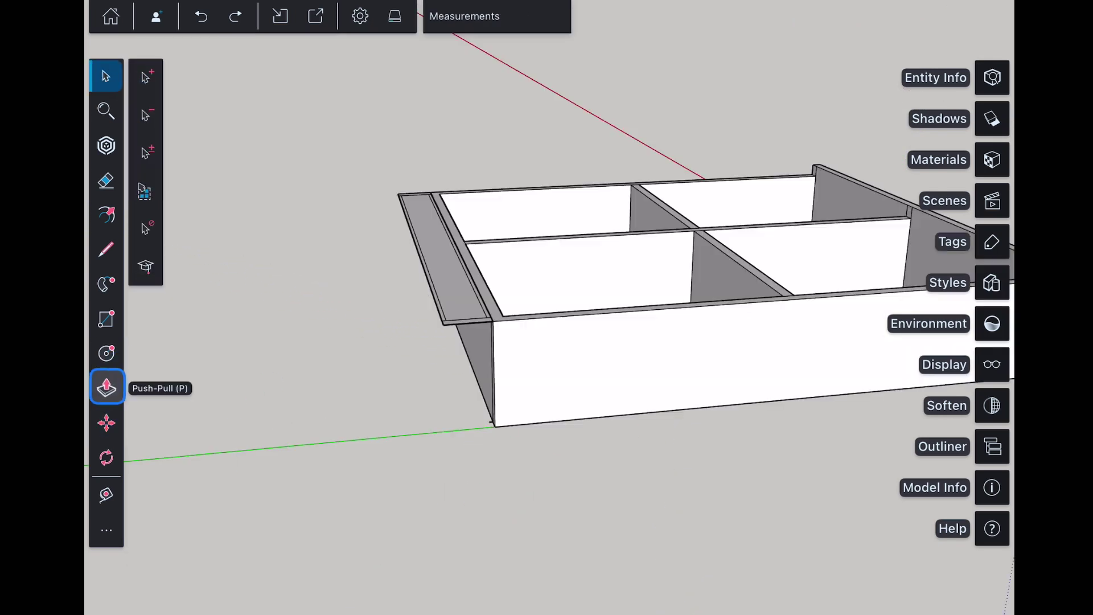
Push/Pull the strip's face down 1' 2" into a board
left_click(106, 388)
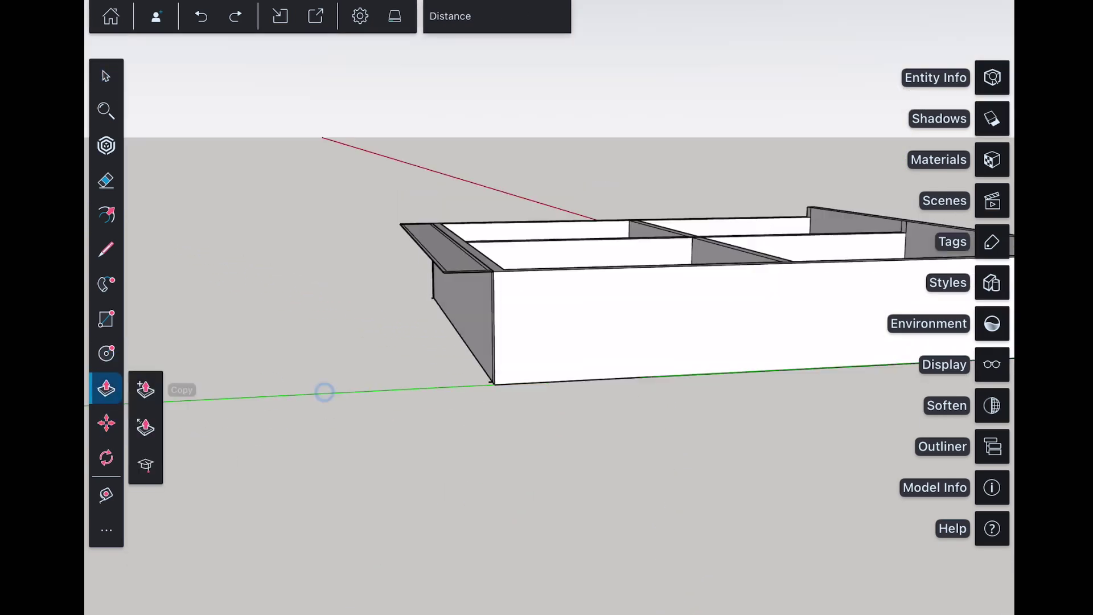
left_click(466, 175)
mouse_move(546, 342)
middle_mouse_down()
mouse_move(598, 256)
mouse_move(427, 385)
middle_mouse_up()
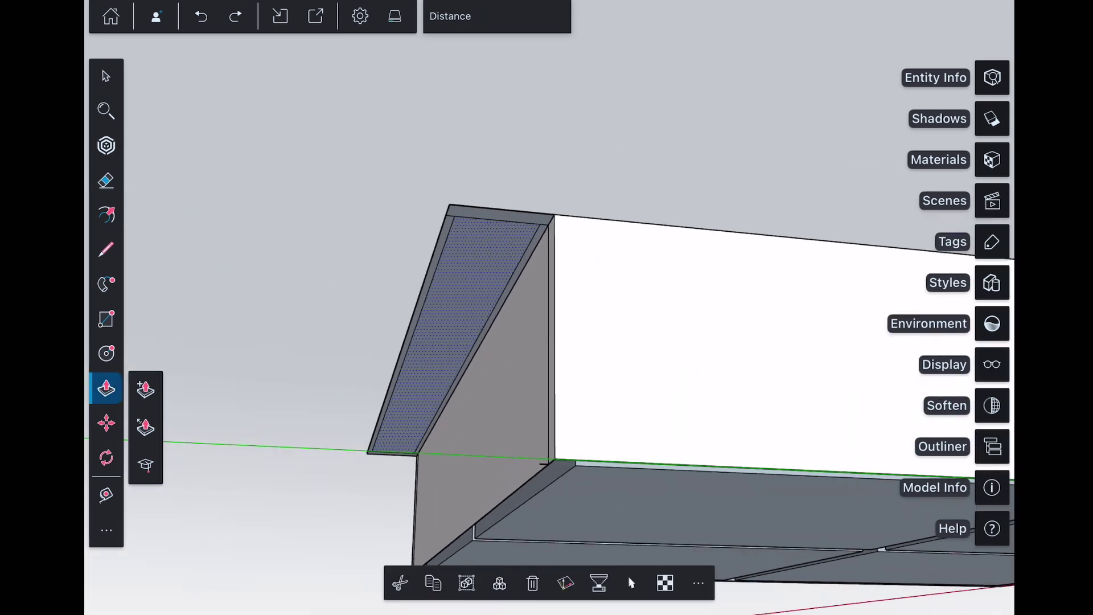
left_click_drag(479, 214, 557, 452)
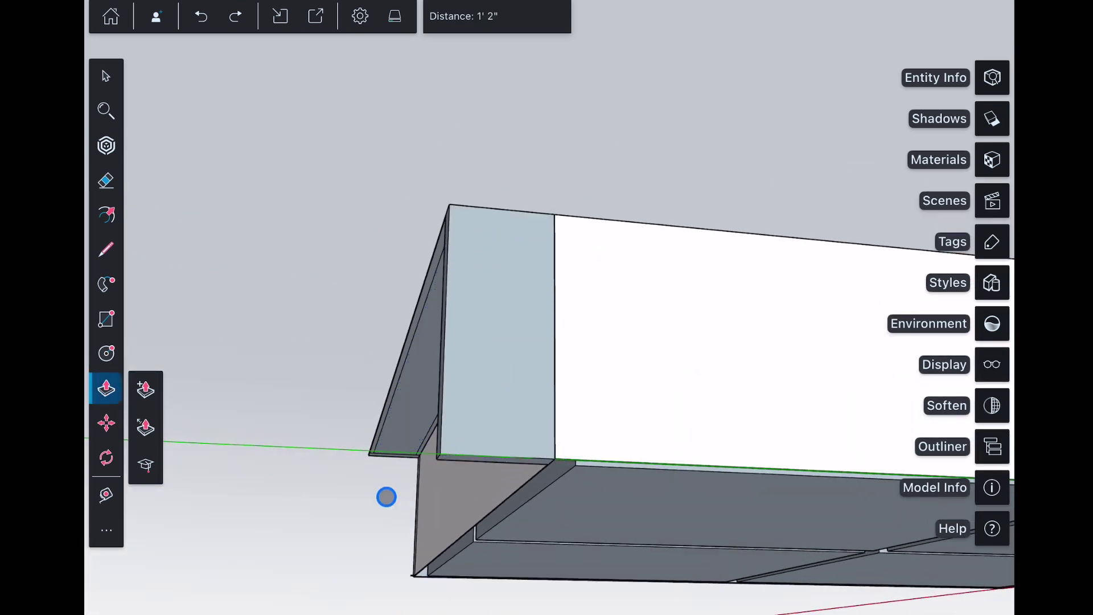
middle_click_drag(546, 342, 427, 256)
Draw a 5 1/2" line along the top rim from the box corner
left_click(350, 576)
middle_click_drag(599, 341, 427, 256)
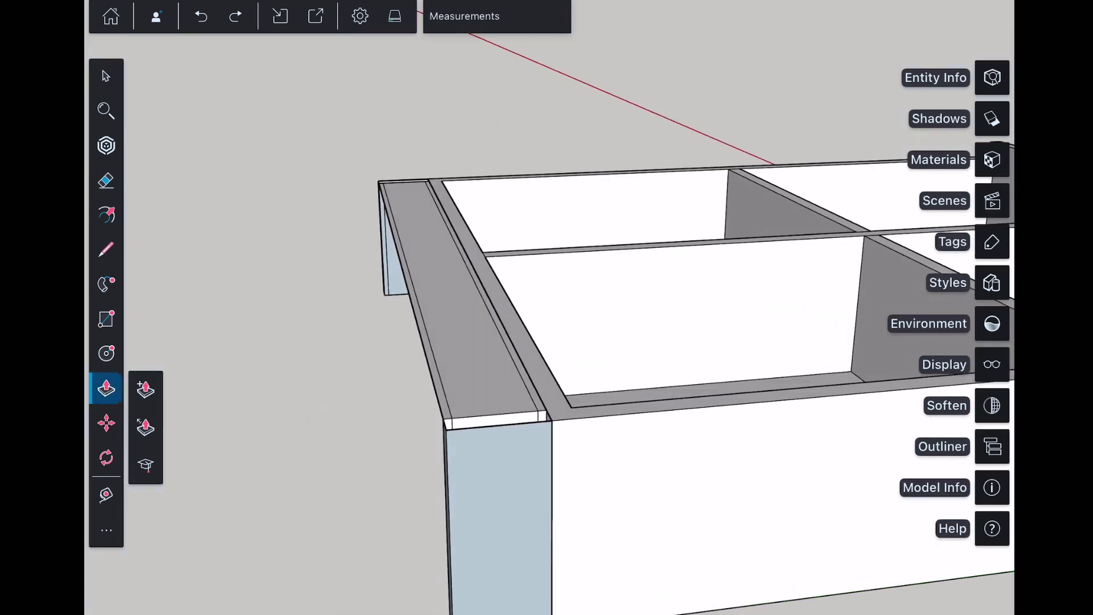
middle_click_drag(547, 342, 343, 427)
left_click(106, 249)
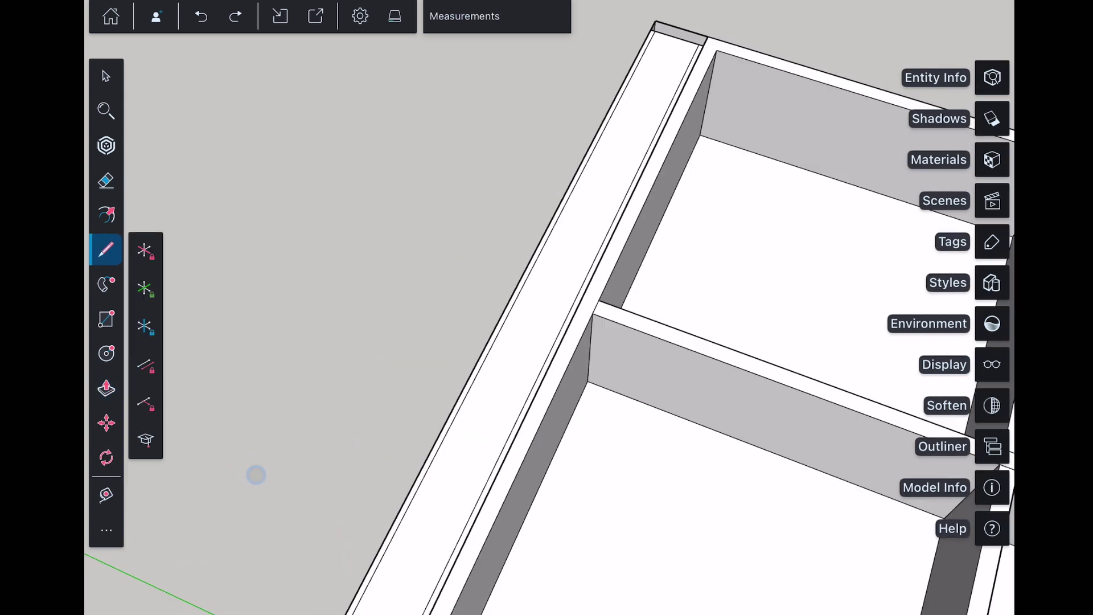
middle_click_drag(393, 455, 547, 342)
left_click_drag(527, 322, 581, 336)
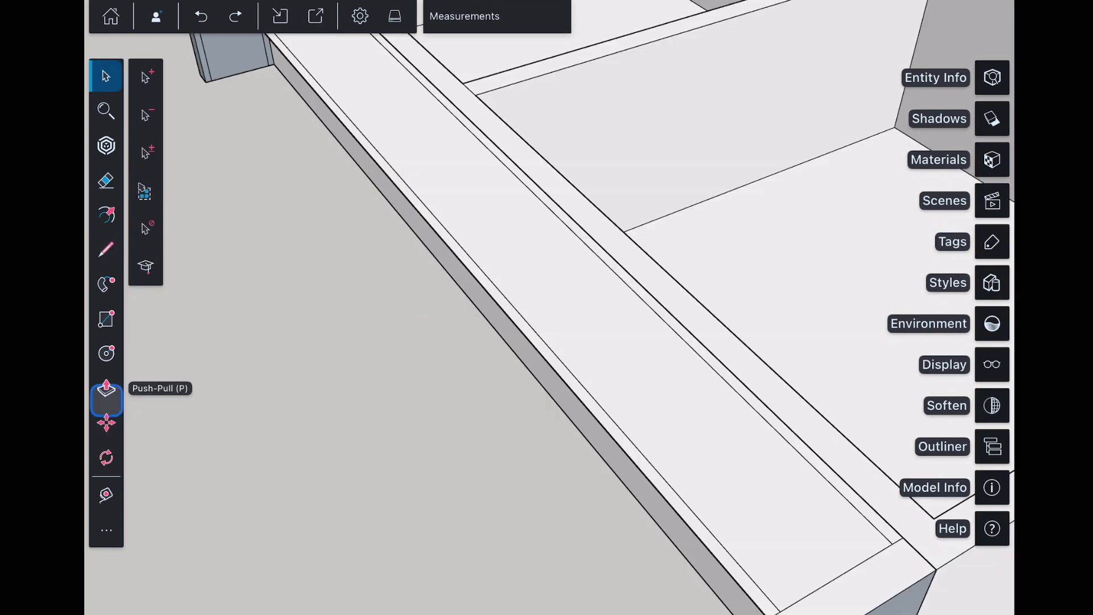
Pull the back rim face up 2' and repeat that height on both corner posts
left_click(106, 388)
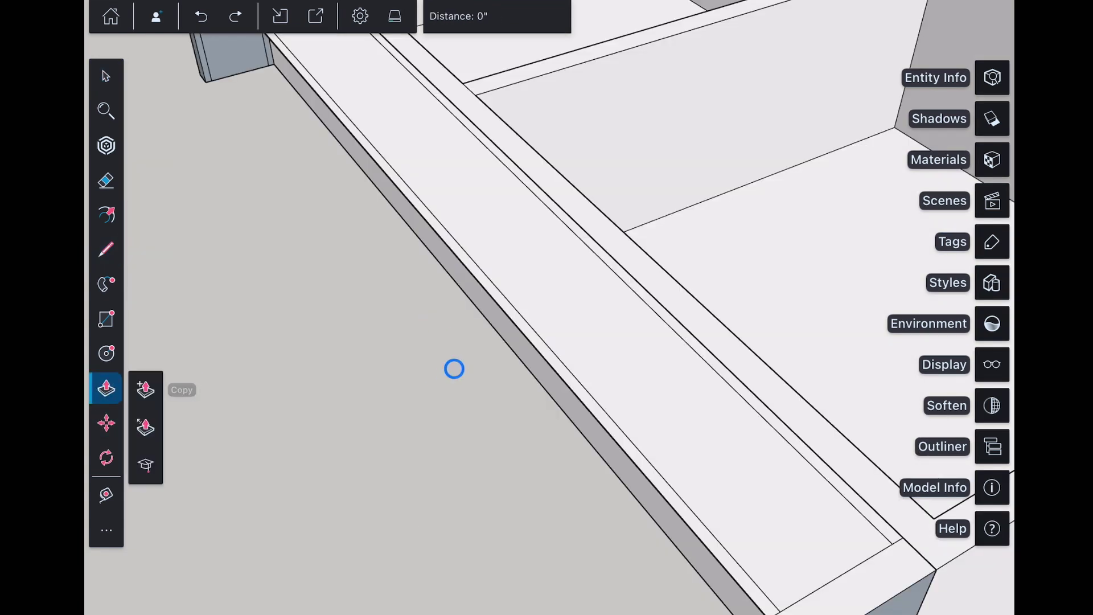
left_click_drag(505, 316, 498, 202)
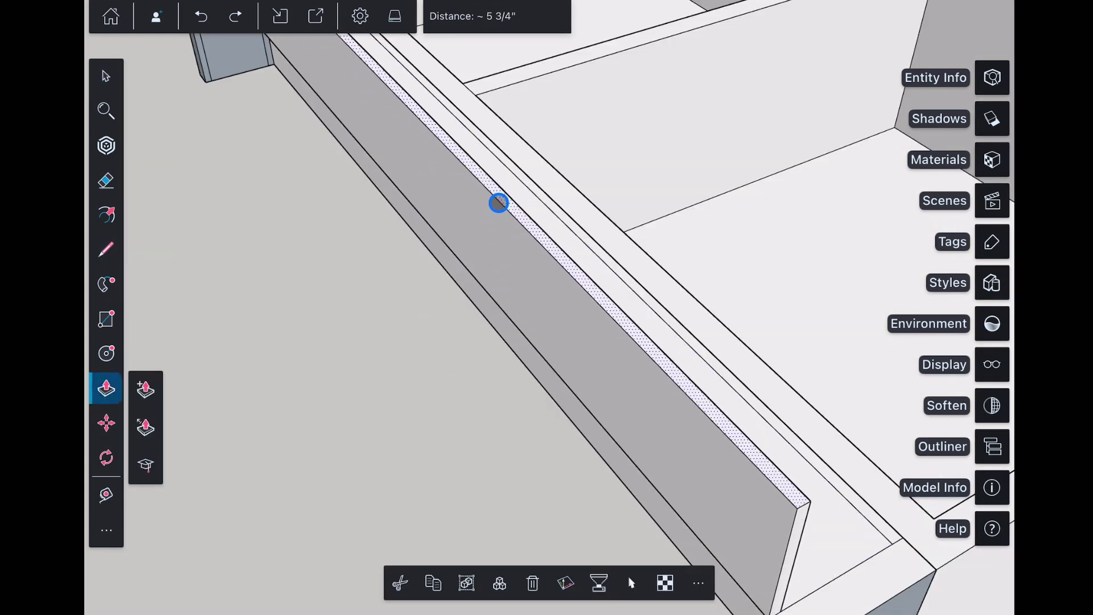
left_click(461, 15)
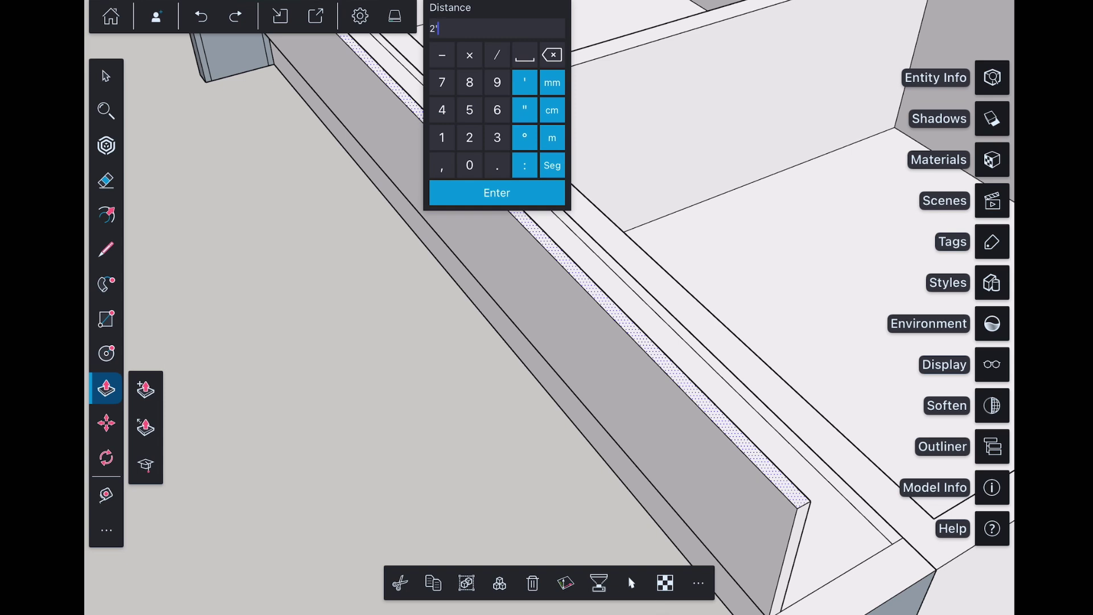
left_click(496, 193)
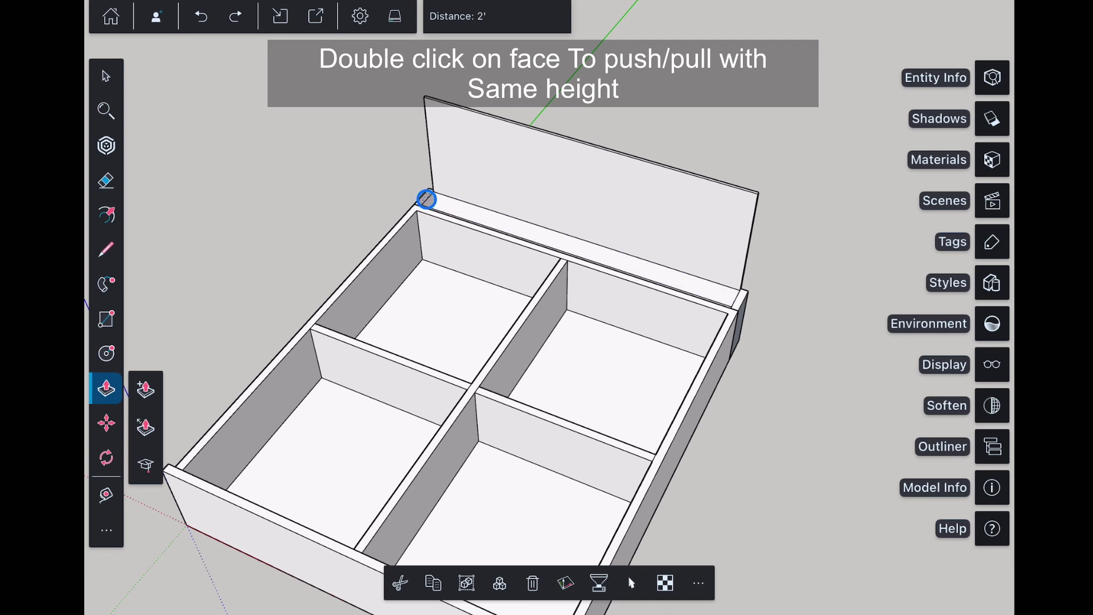
double_click(427, 202)
double_click(740, 302)
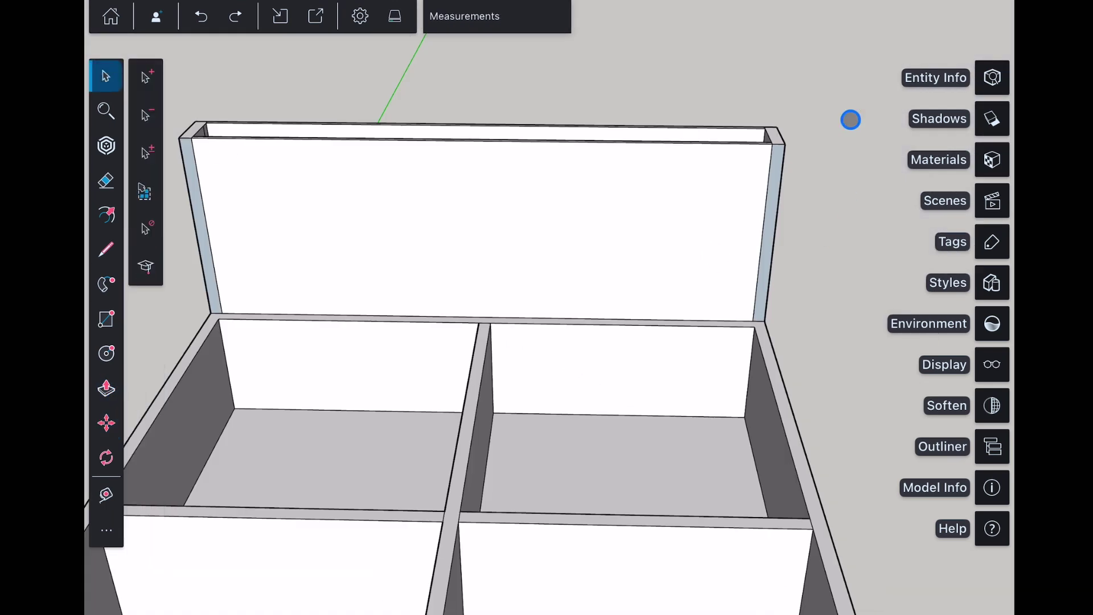
Select the back panel with its posts and move them up 4"
left_click_drag(850, 73, 172, 244)
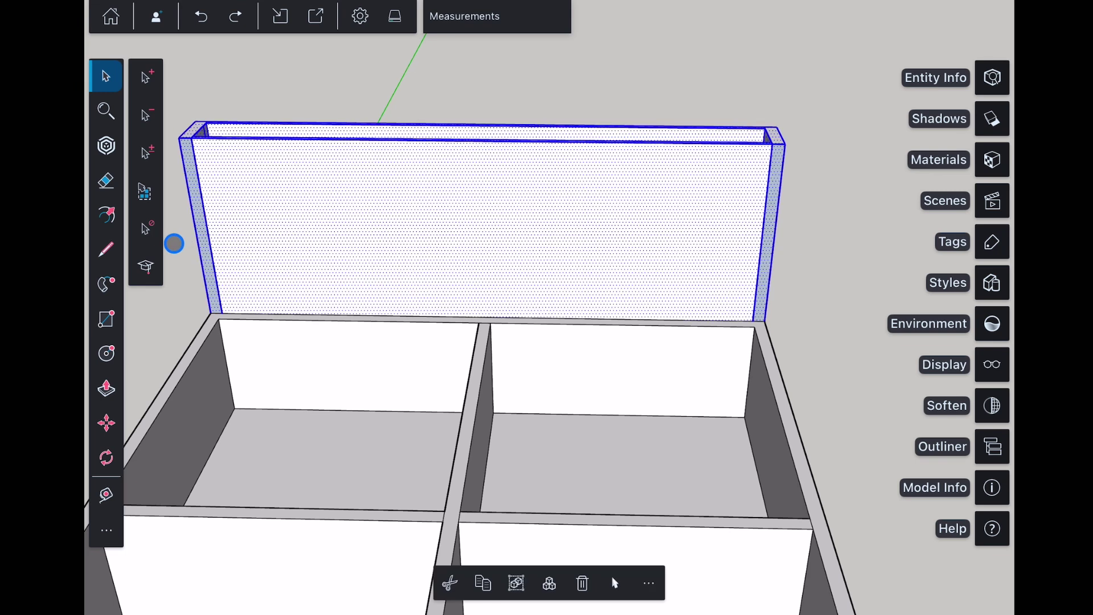
middle_click_drag(171, 243, 368, 182)
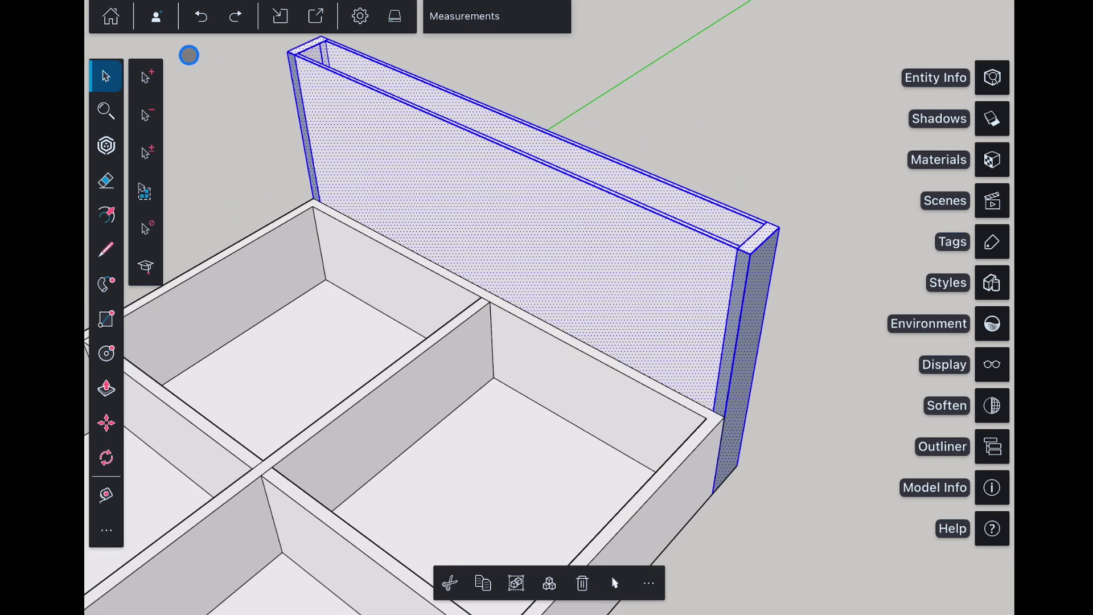
left_click(106, 422)
left_click_drag(717, 488, 719, 468)
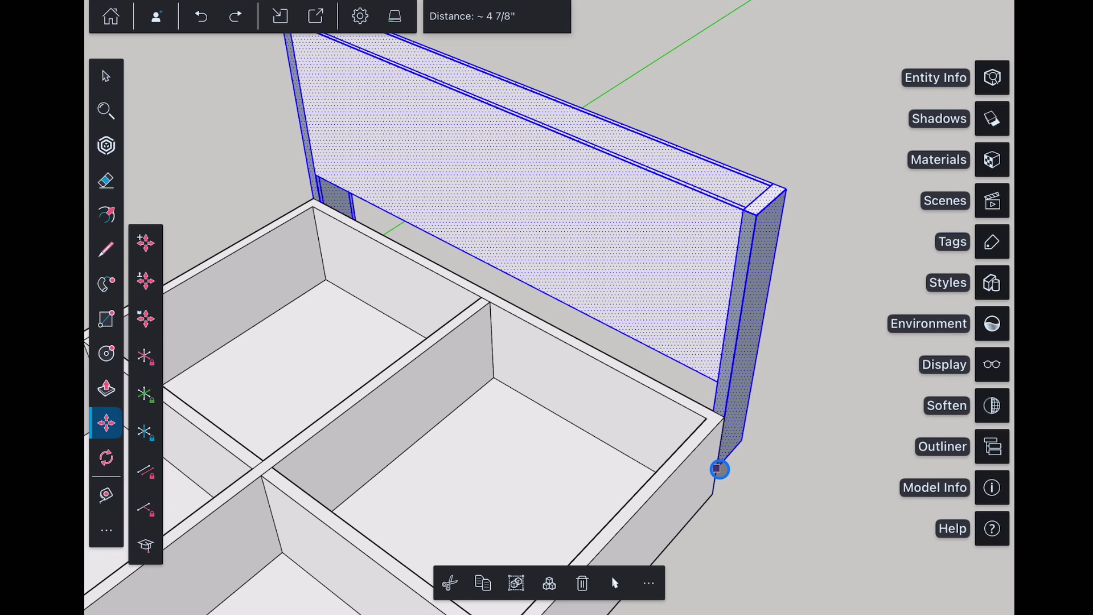
left_click(497, 16)
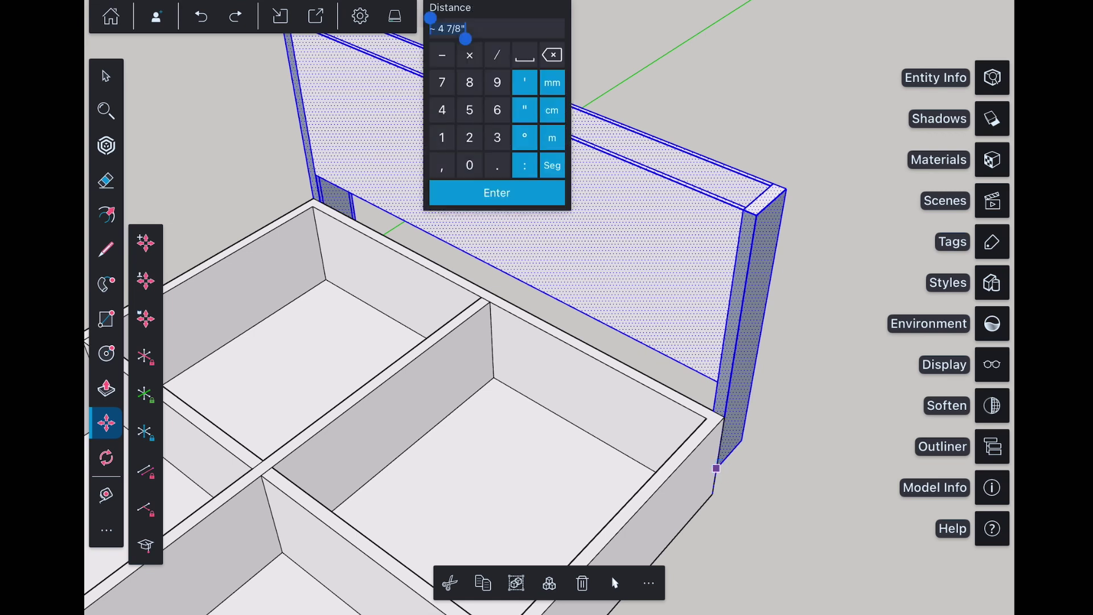
left_click(442, 110)
left_click(497, 193)
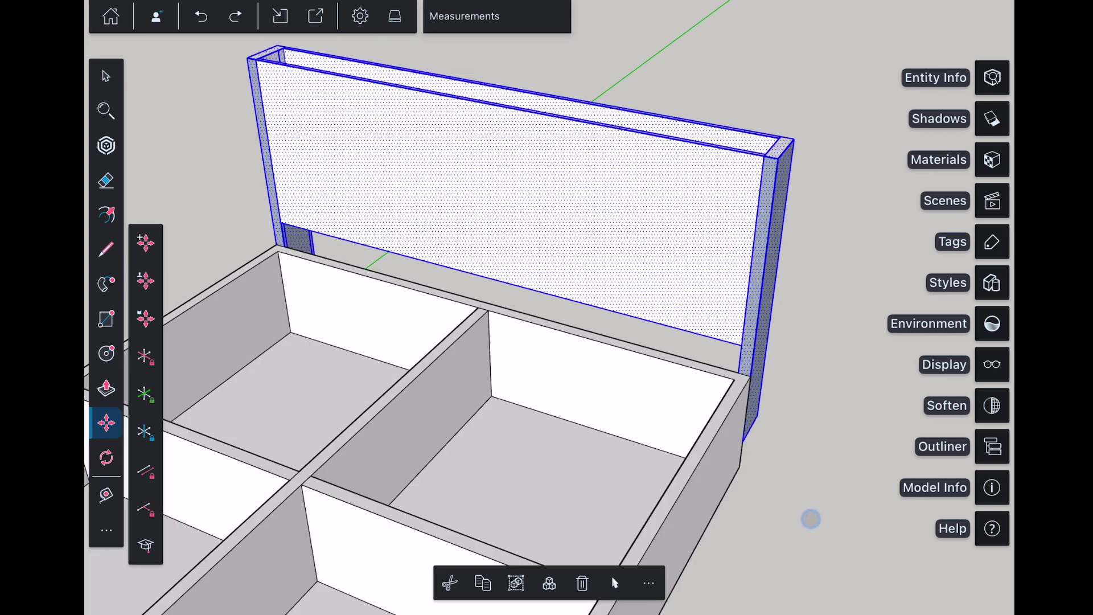
Push the box's top rim face in by 1 inch, then select the headboard panel
middle_click_drag(811, 519, 810, 341)
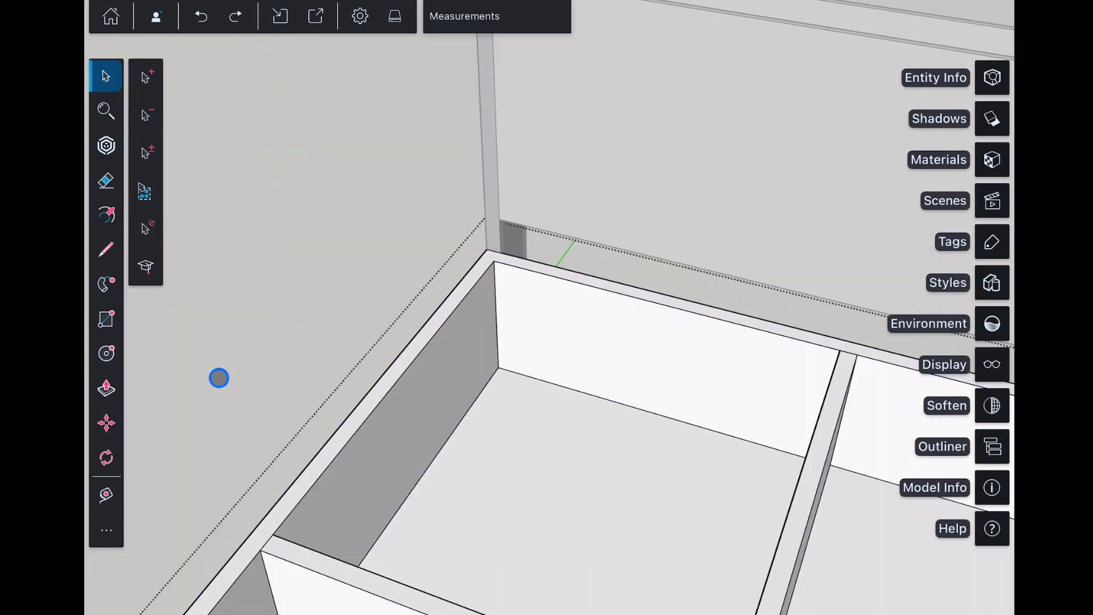
left_click(106, 389)
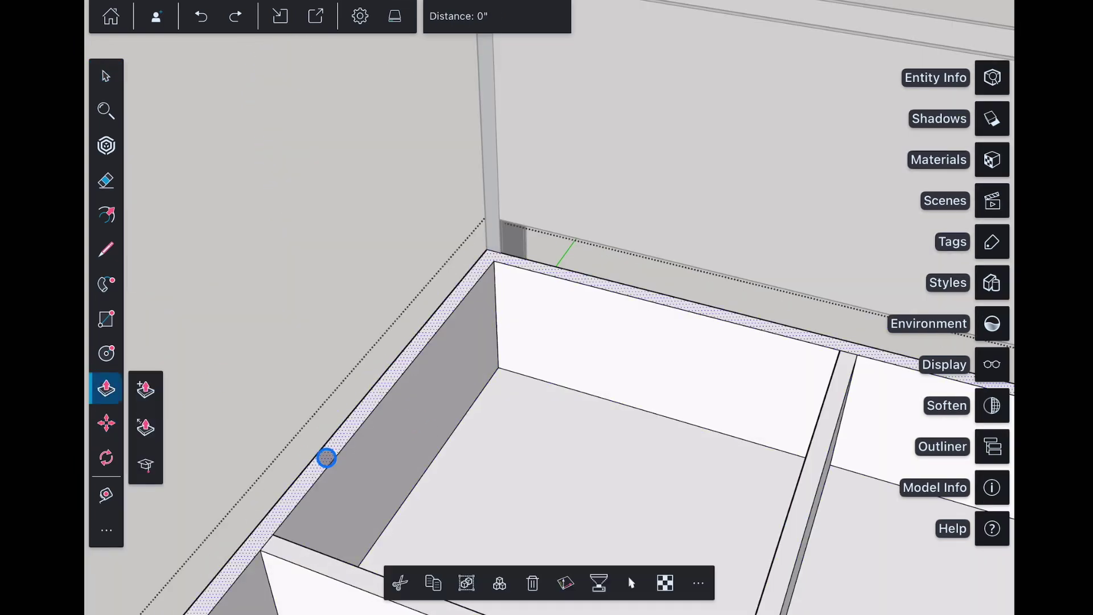
left_click_drag(327, 466, 327, 453)
left_click(497, 16)
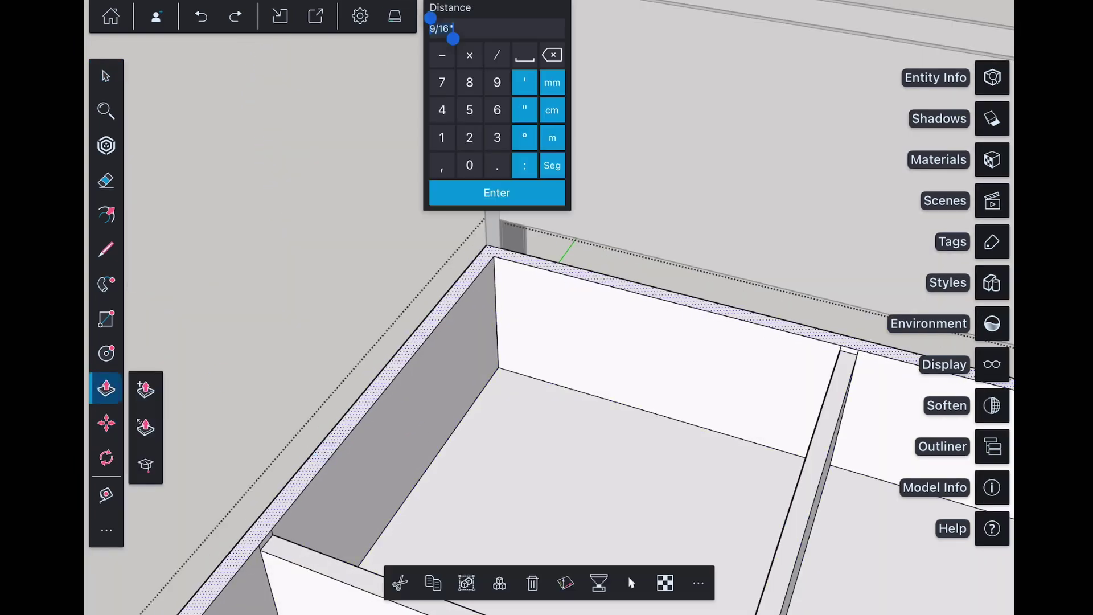
left_click(496, 192)
left_click(106, 76)
scroll(276, 234, "down", 5)
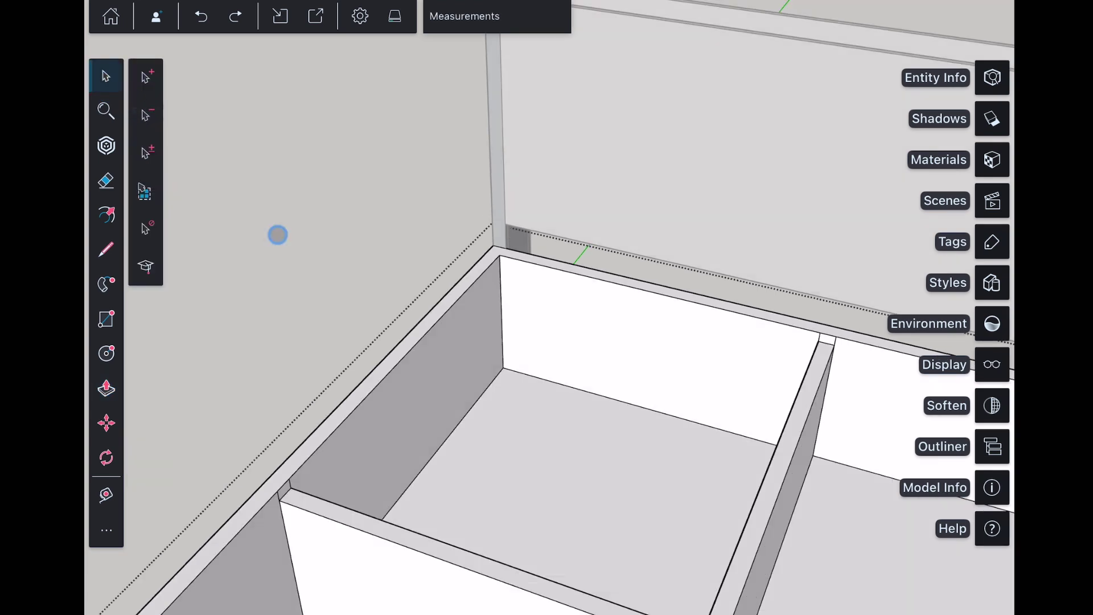
middle_click_drag(276, 234, 239, 297)
left_click(425, 258)
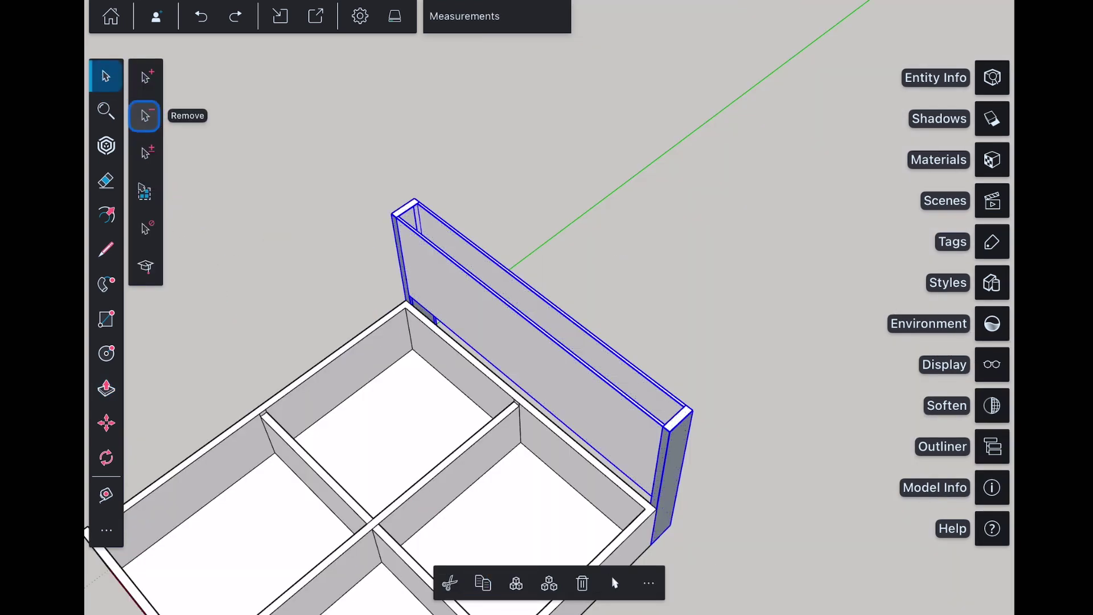
Draw a rectangle on the headboard top and lower that face about 1 3/16" into the panel
left_click(145, 228)
left_click(107, 319)
left_click_drag(416, 206, 667, 419)
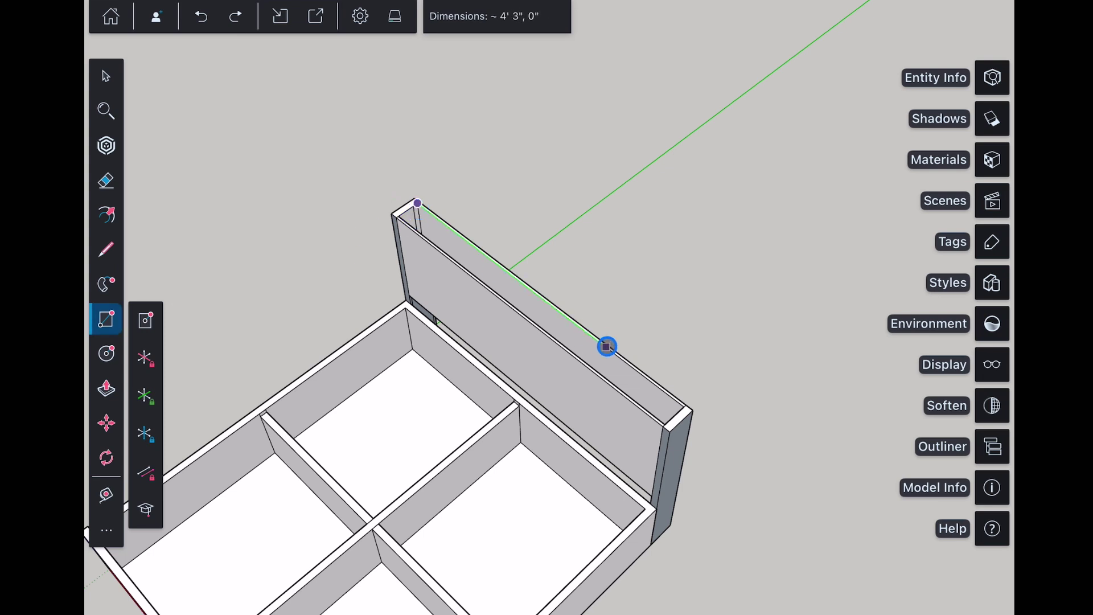
left_click(106, 76)
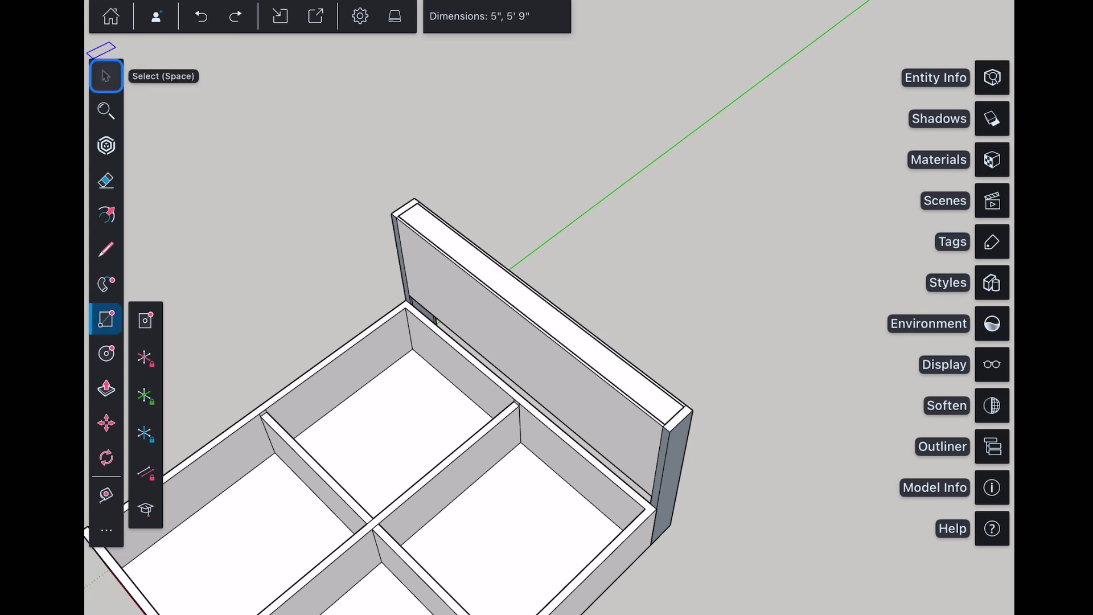
left_click(438, 229)
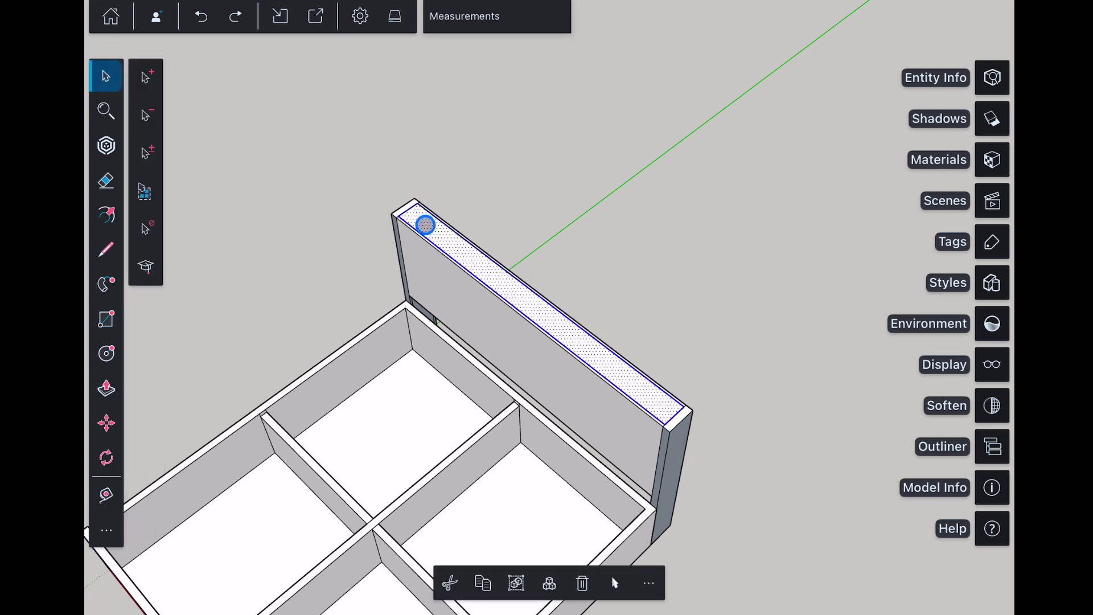
left_click(106, 423)
scroll(359, 259, "up", 3)
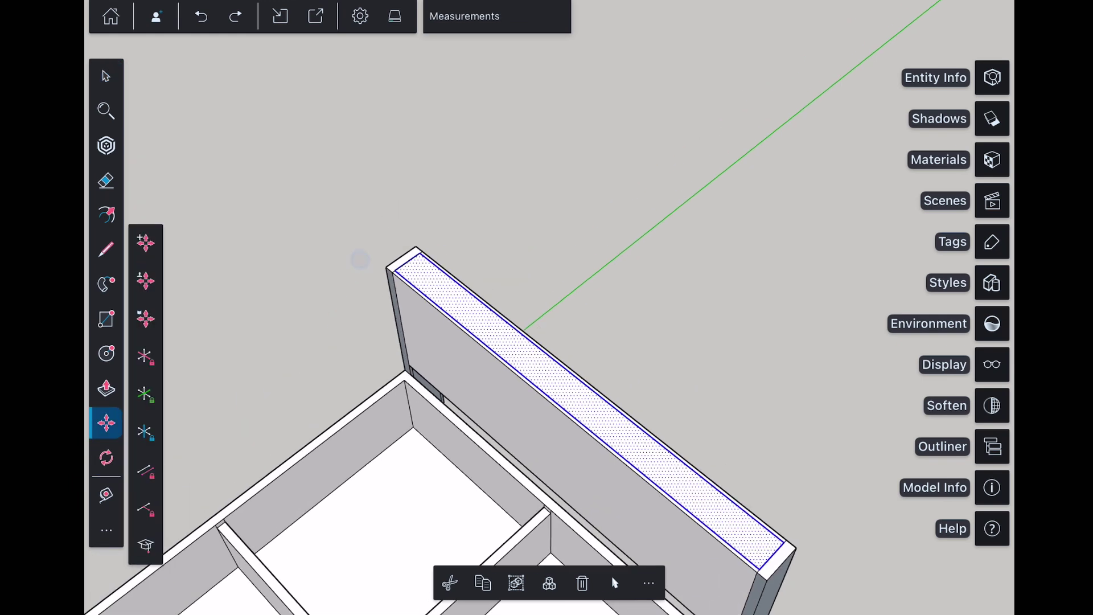
scroll(360, 258, "up", 3)
scroll(368, 213, "up", 3)
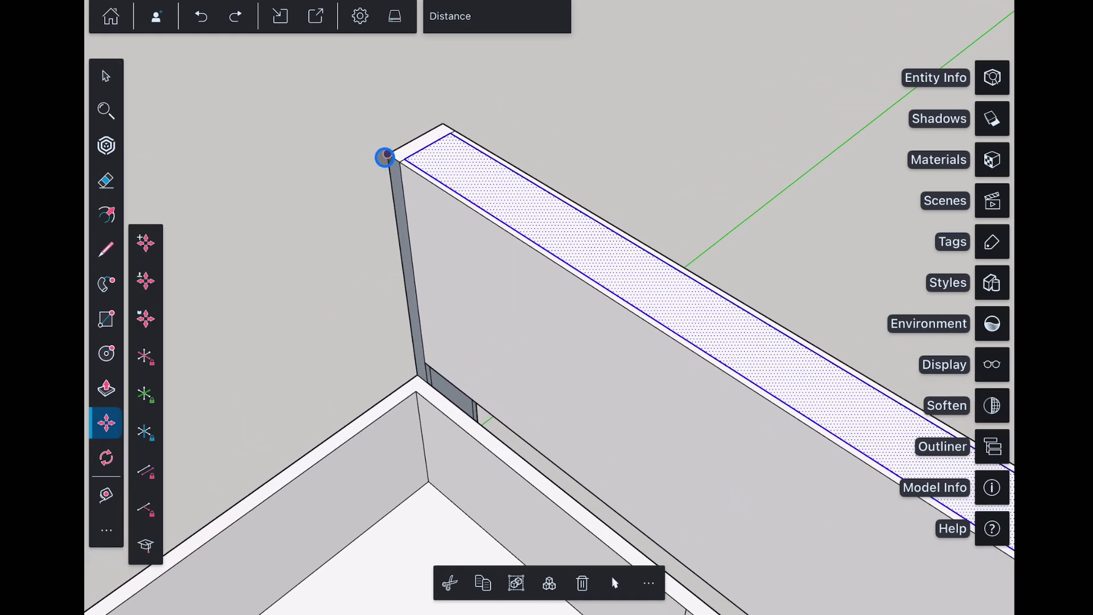
left_click_drag(384, 156, 389, 164)
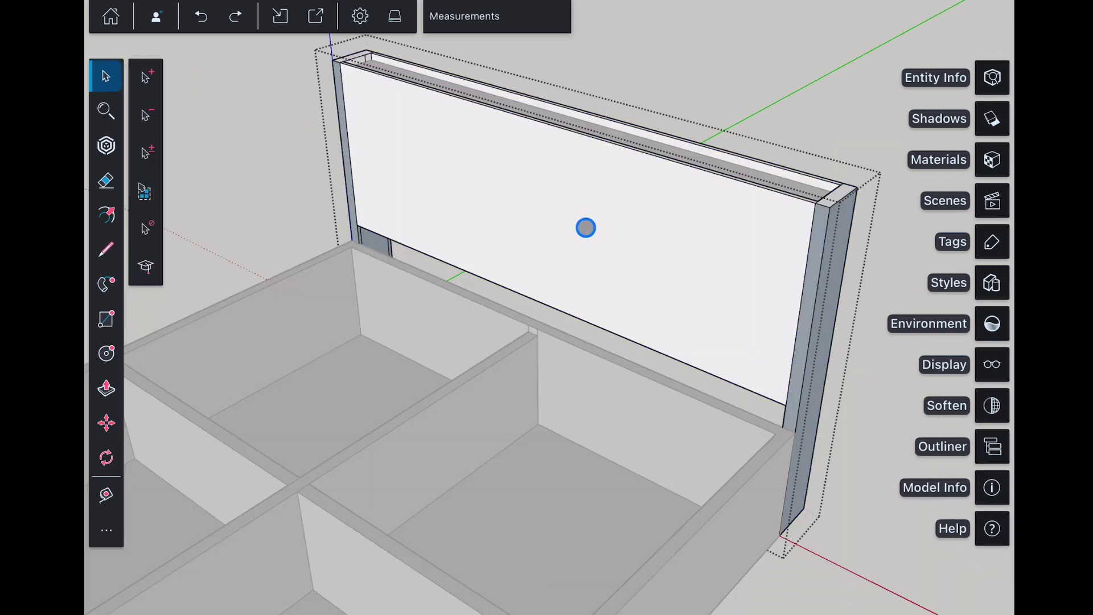
Place Tape Measure guides 1' in from the headboard's left and right edges
left_click(106, 494)
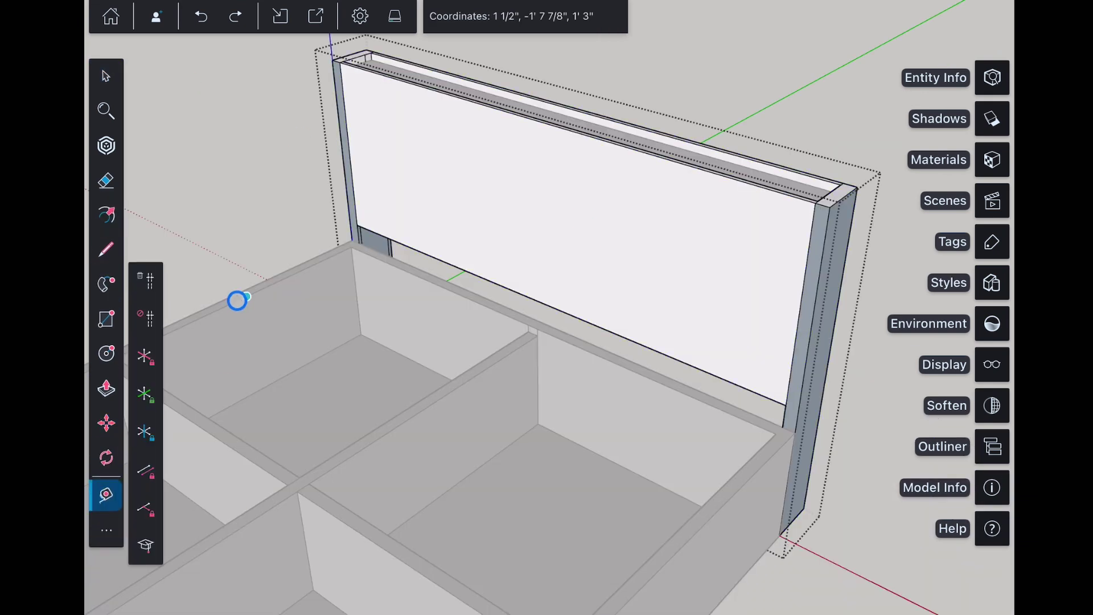
left_click(349, 147)
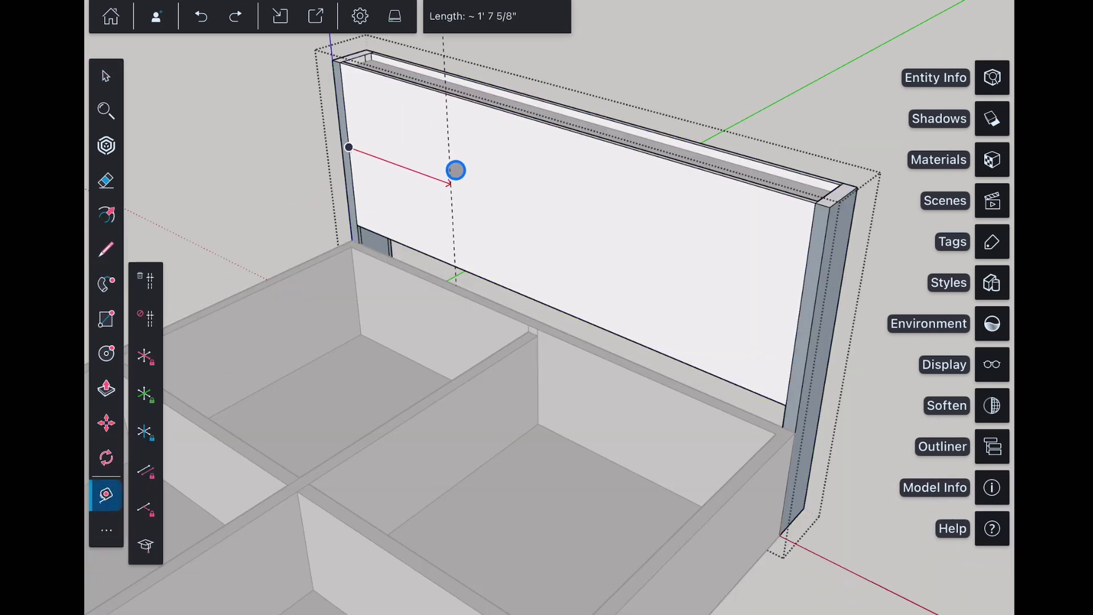
left_click(498, 15)
type("1'")
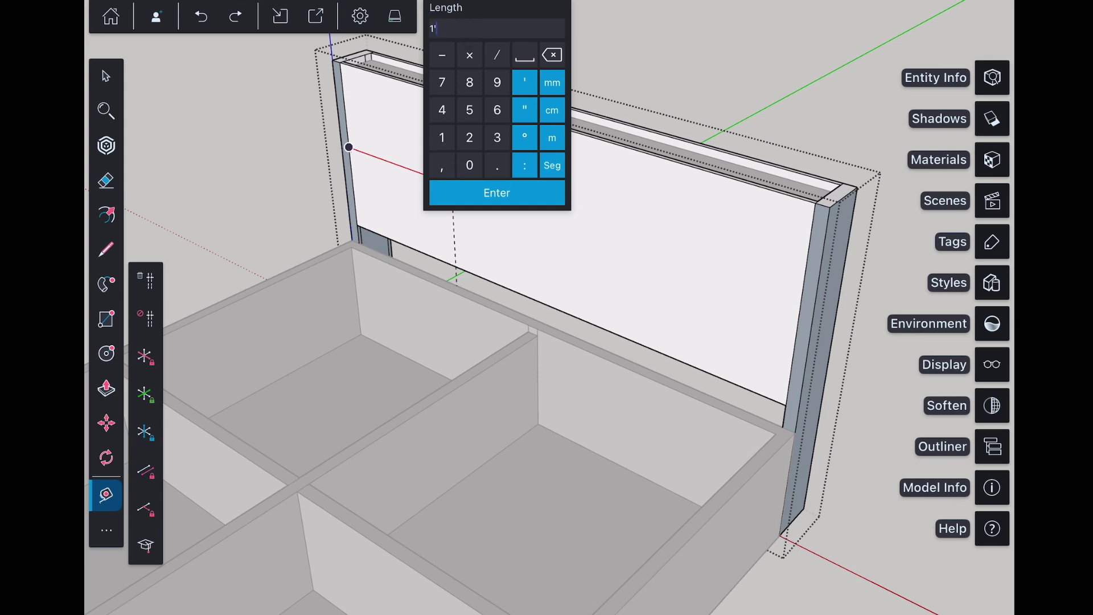
left_click(498, 193)
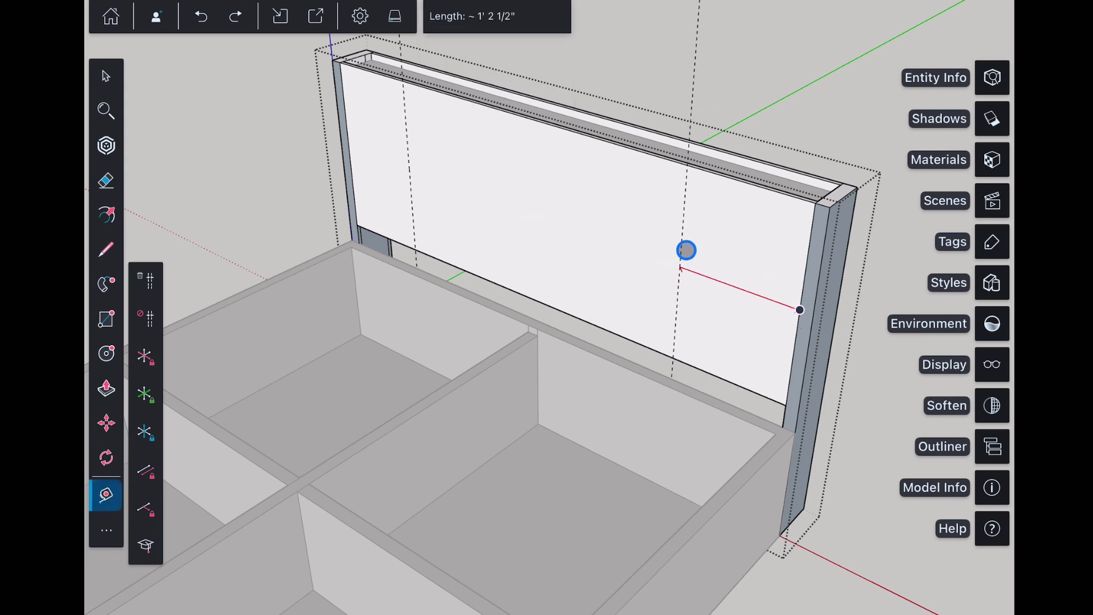
left_click(498, 16)
left_click(497, 193)
Place guides 8" down from the top edge and 8" up from the bottom edge
left_click(538, 125)
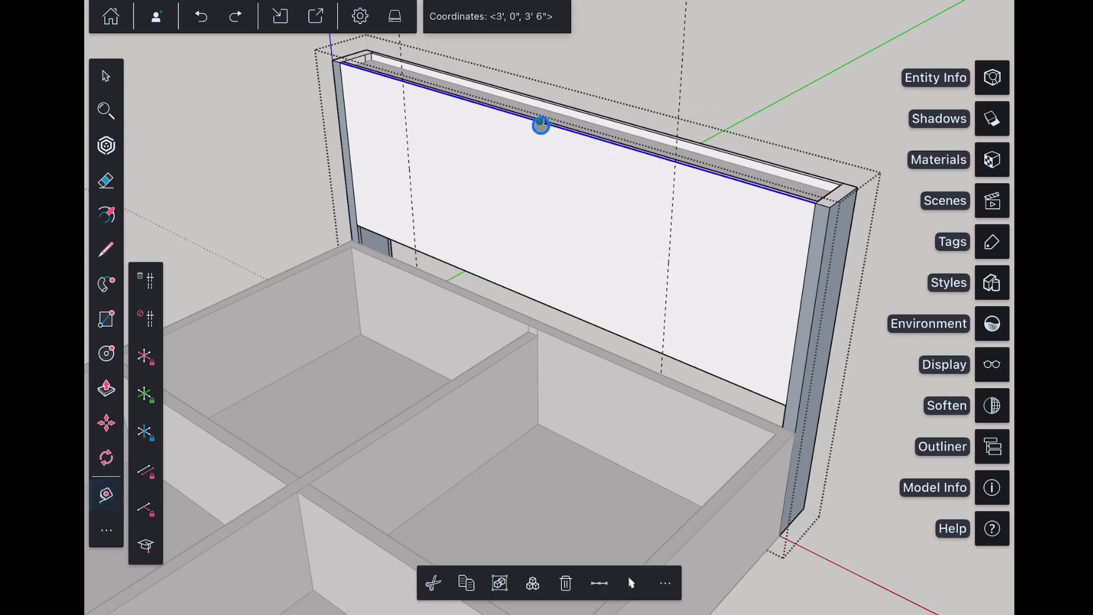
left_click_drag(538, 124, 558, 166)
left_click(497, 15)
left_click(470, 82)
left_click(497, 193)
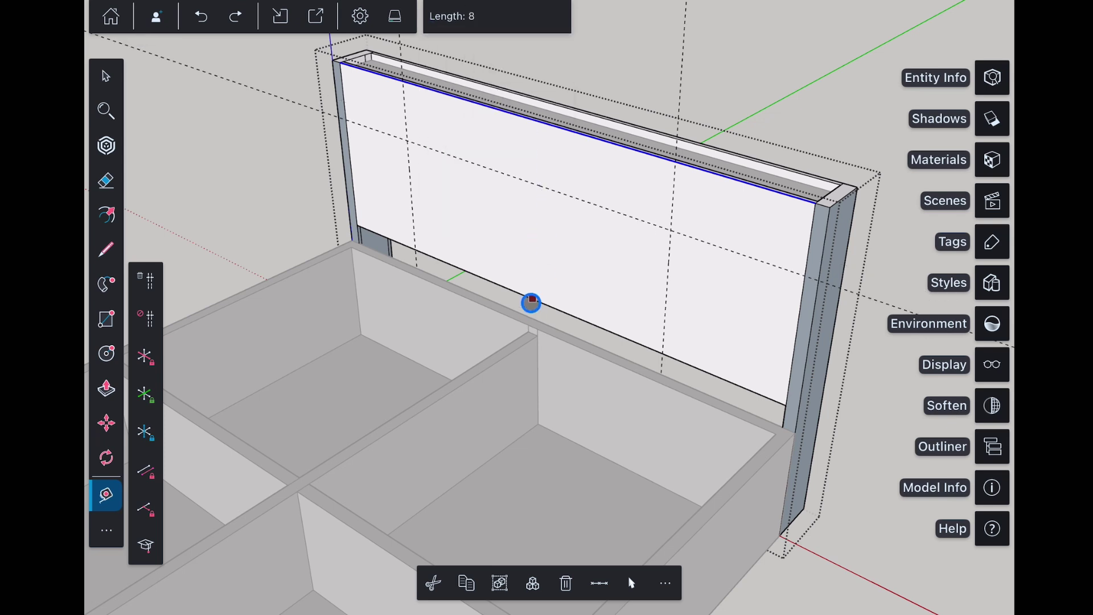
left_click(497, 15)
left_click(470, 82)
left_click(497, 193)
Draw a rectangle between the guide intersections and recess it 1/2" into the headboard
left_click(106, 319)
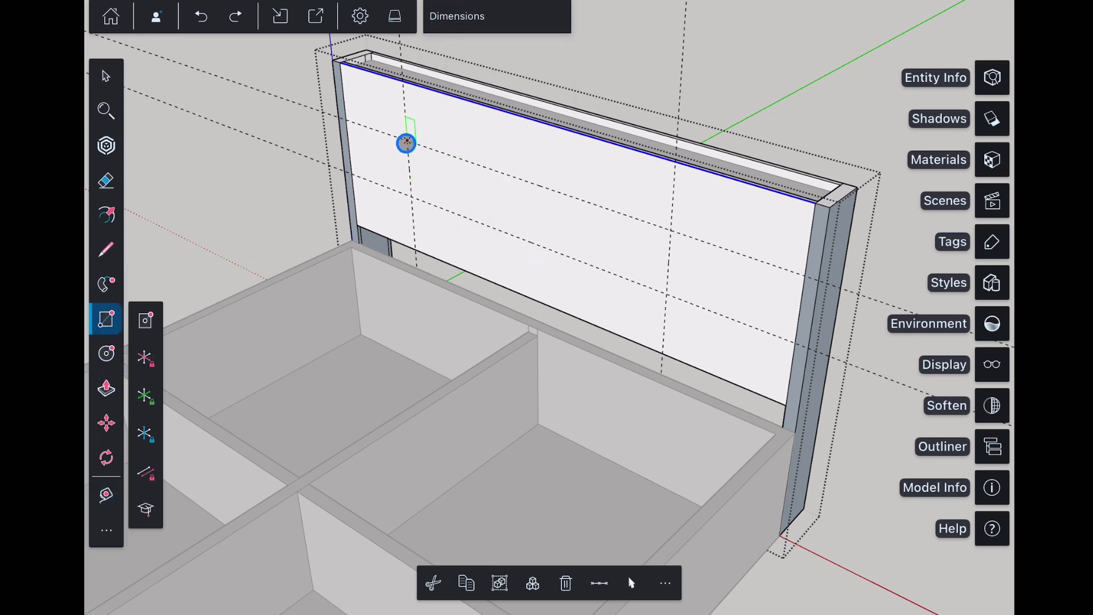
left_click_drag(405, 143, 671, 293)
left_click(106, 389)
left_click(414, 261)
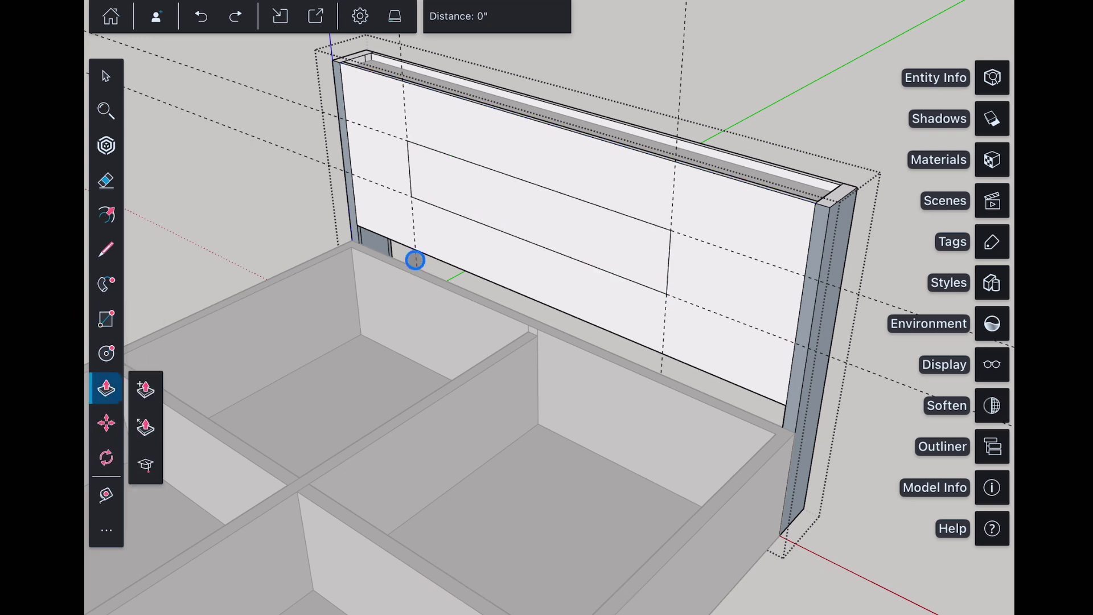
left_click(438, 176)
left_click_drag(452, 95, 466, 90)
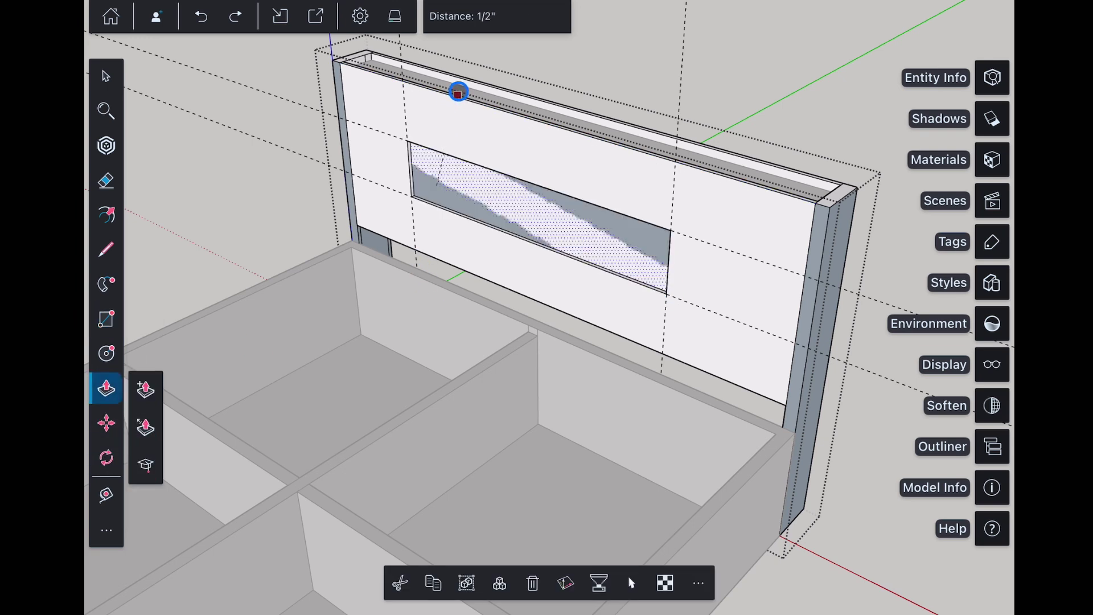
middle_click_drag(307, 227, 427, 384)
middle_click_drag(546, 257, 548, 384)
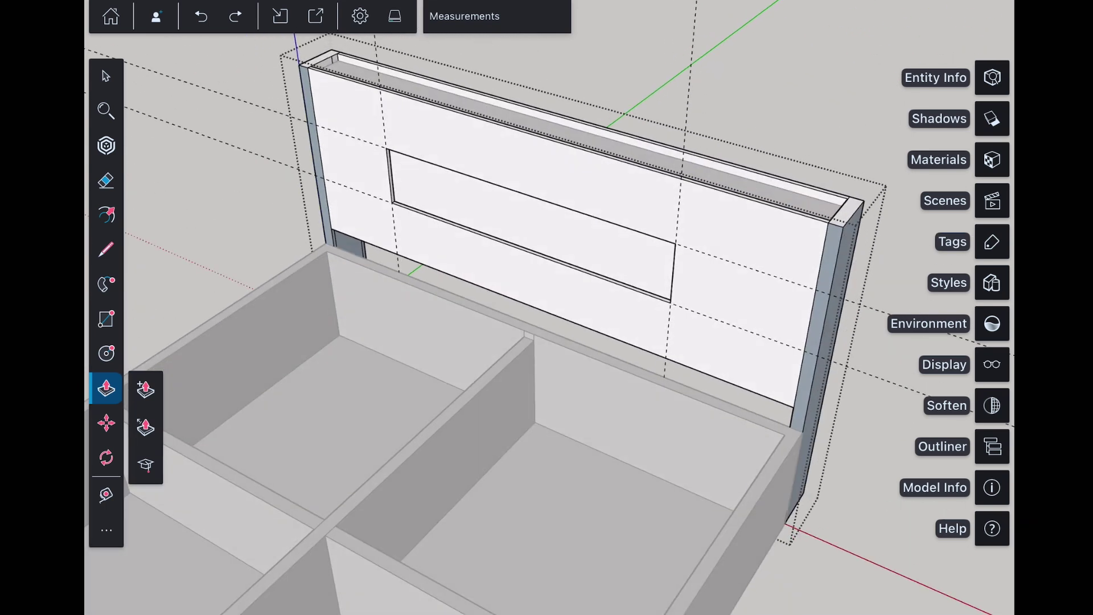
middle_click_drag(547, 308, 530, 324)
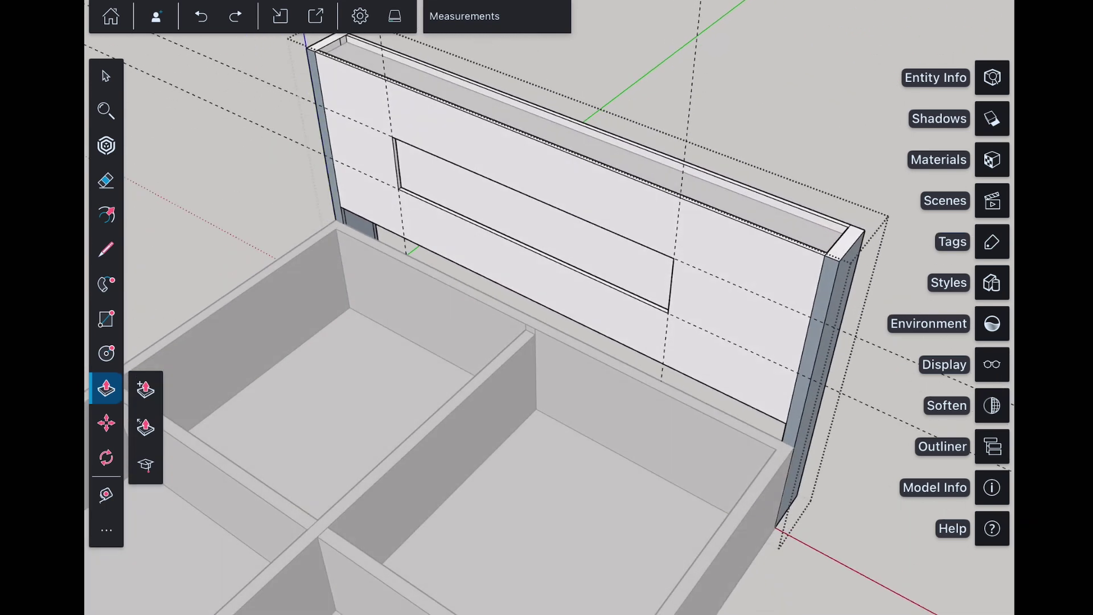
Copy the headboard's top inner edge 1' 4" down its front face
left_click(106, 77)
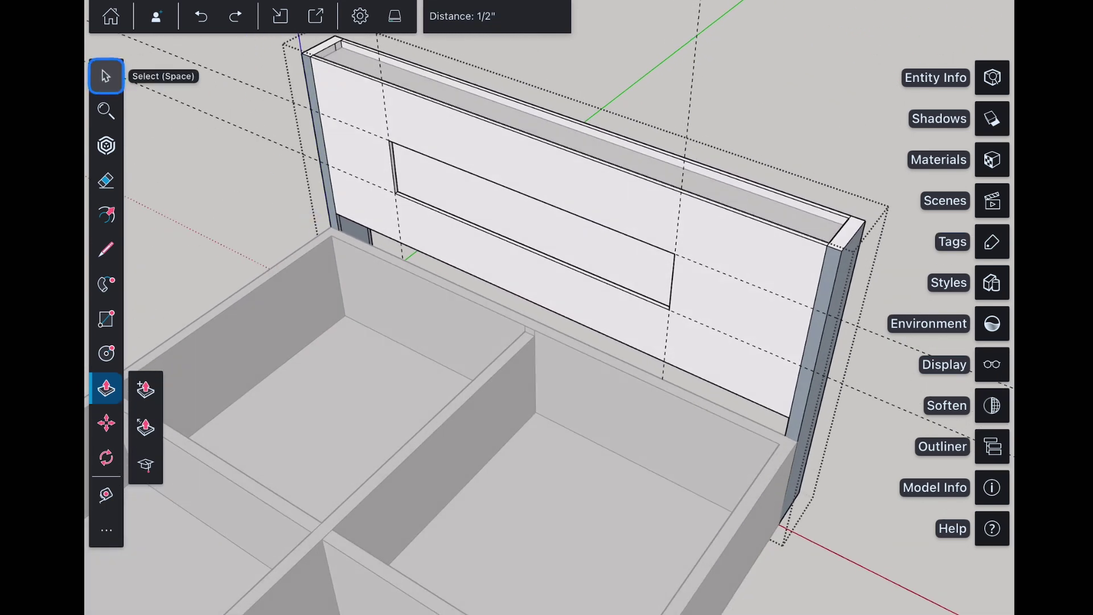
left_click(227, 179)
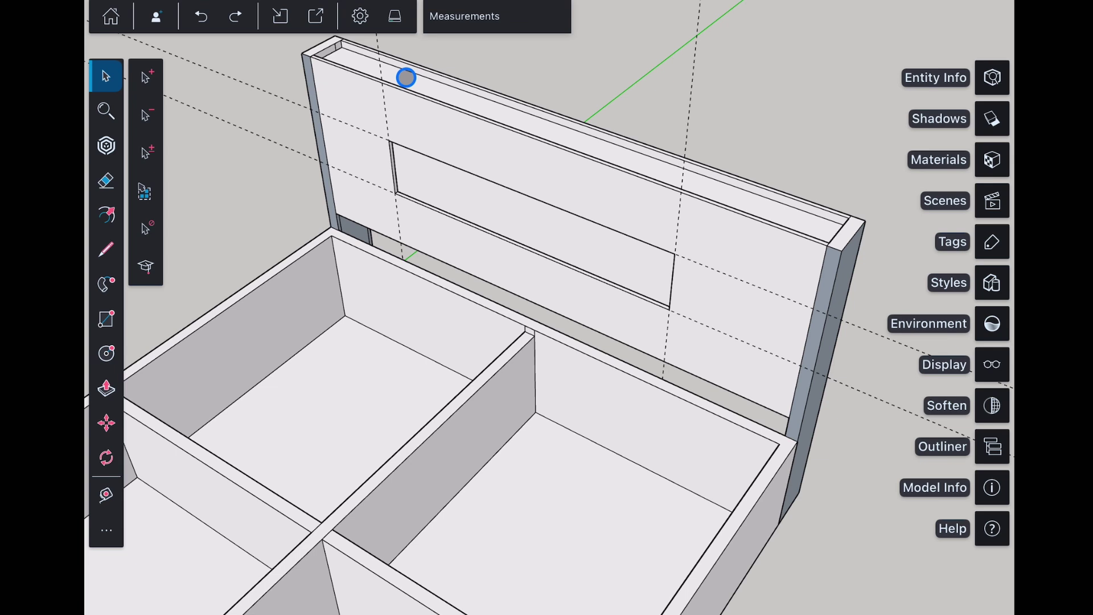
left_click(407, 79)
left_click(106, 423)
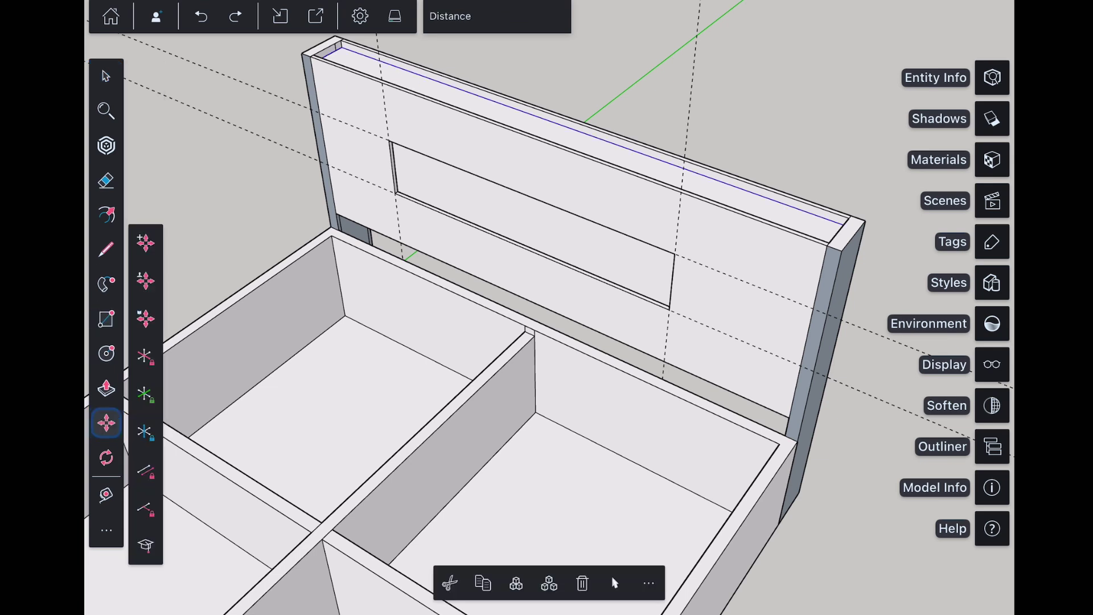
left_click(147, 242)
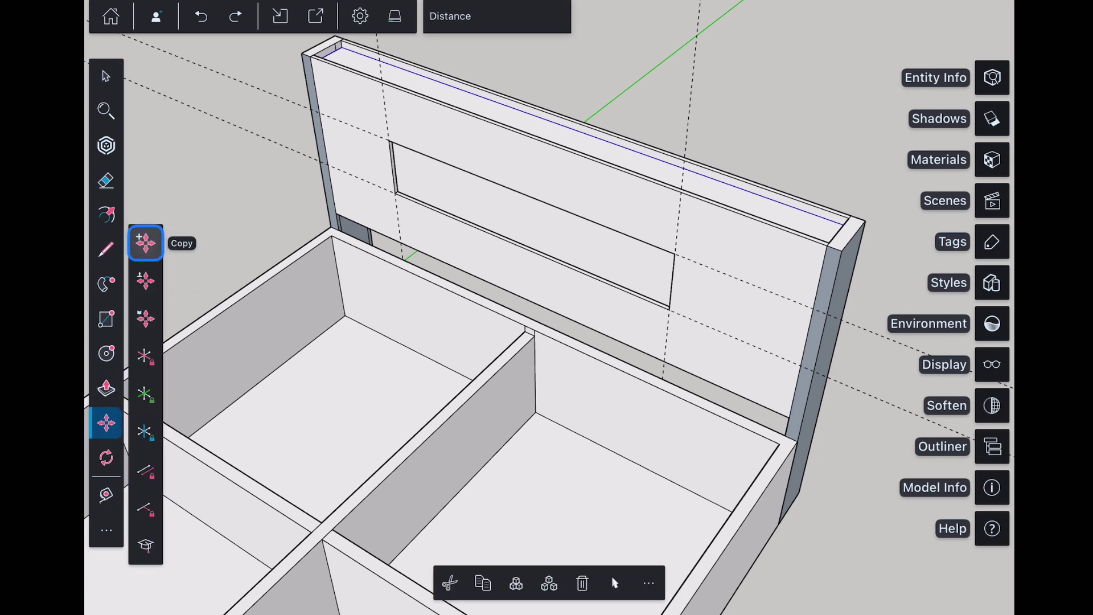
left_click(296, 81)
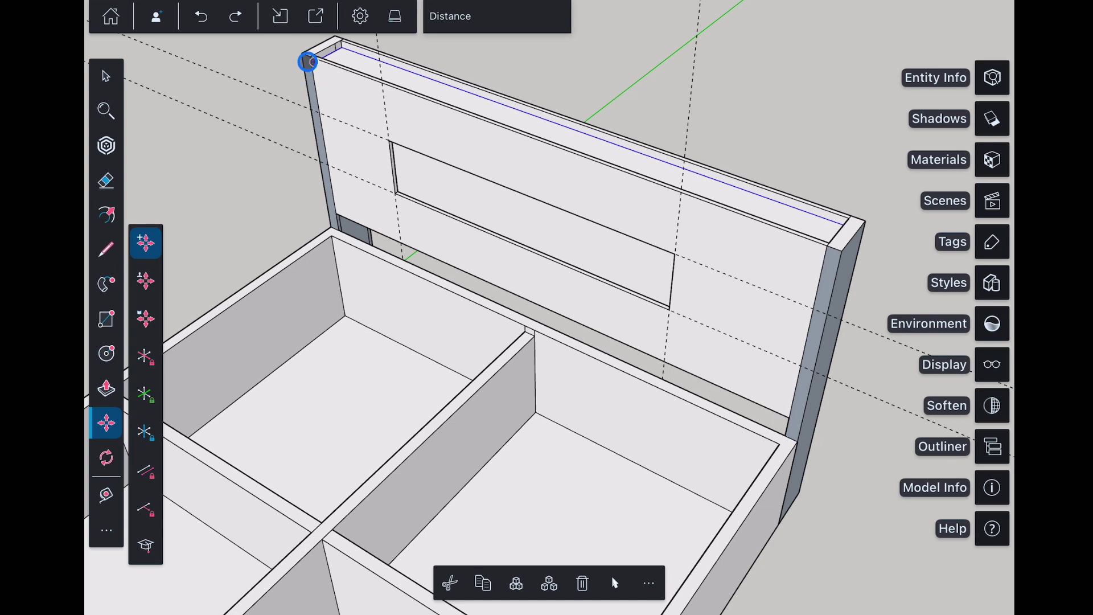
left_click_drag(306, 58, 329, 165)
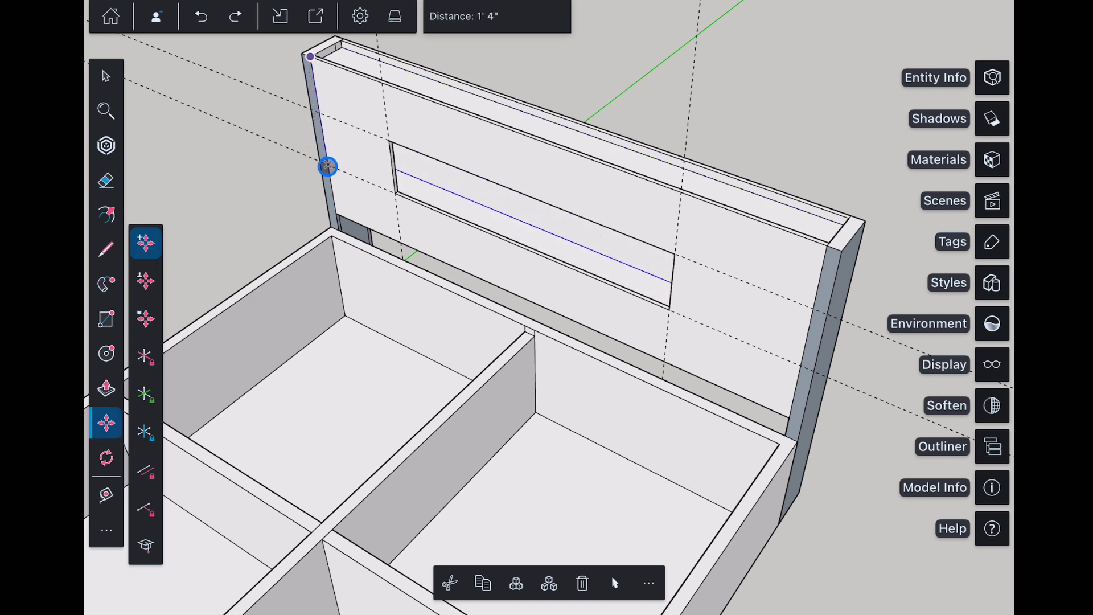
Edit the headboard group, erase the stray front face and select a guide line
left_click(106, 78)
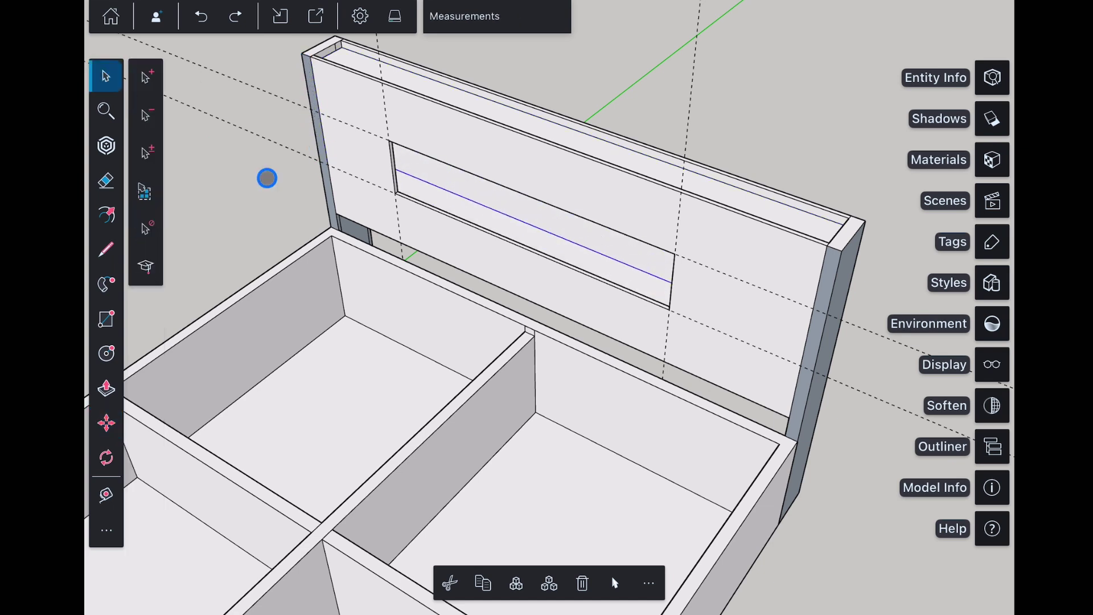
left_click(266, 178)
left_click_drag(247, 200, 246, 202)
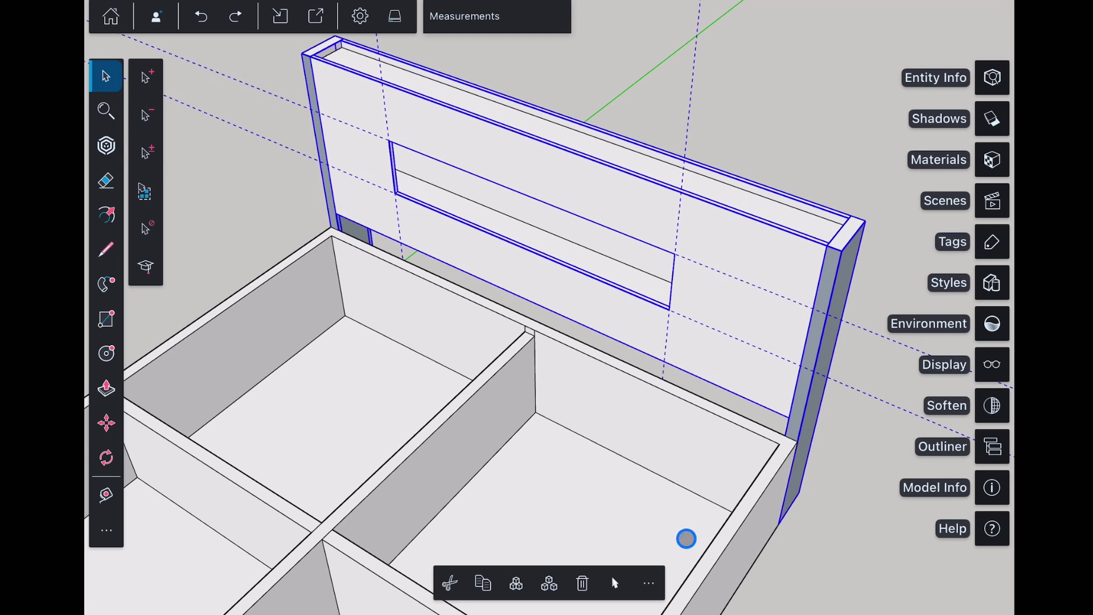
double_click(371, 91)
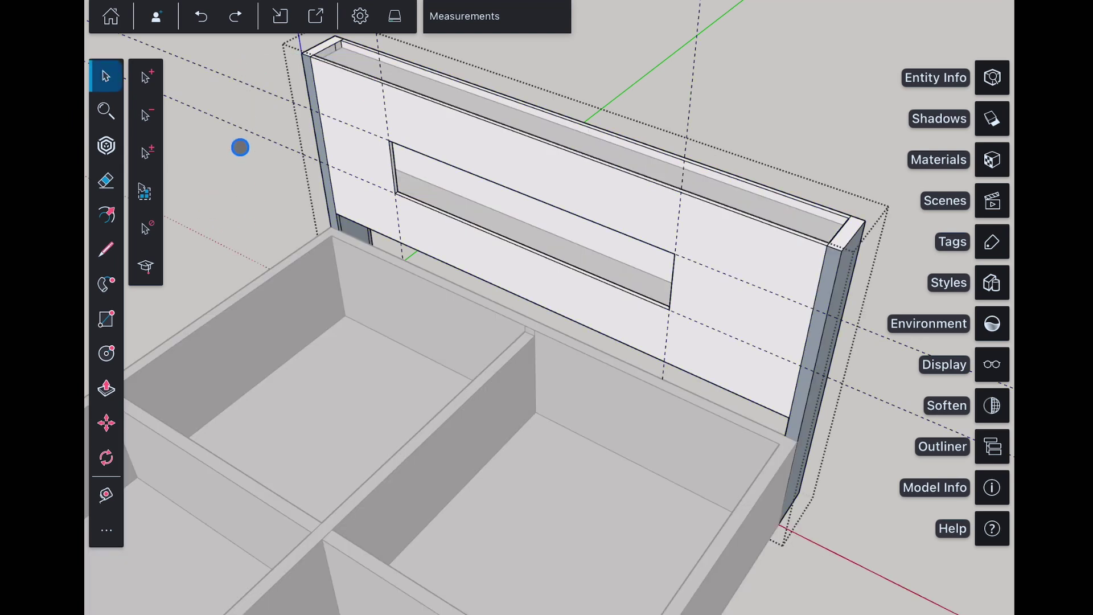
left_click_drag(254, 105, 222, 151)
middle_click_drag(223, 151, 390, 113)
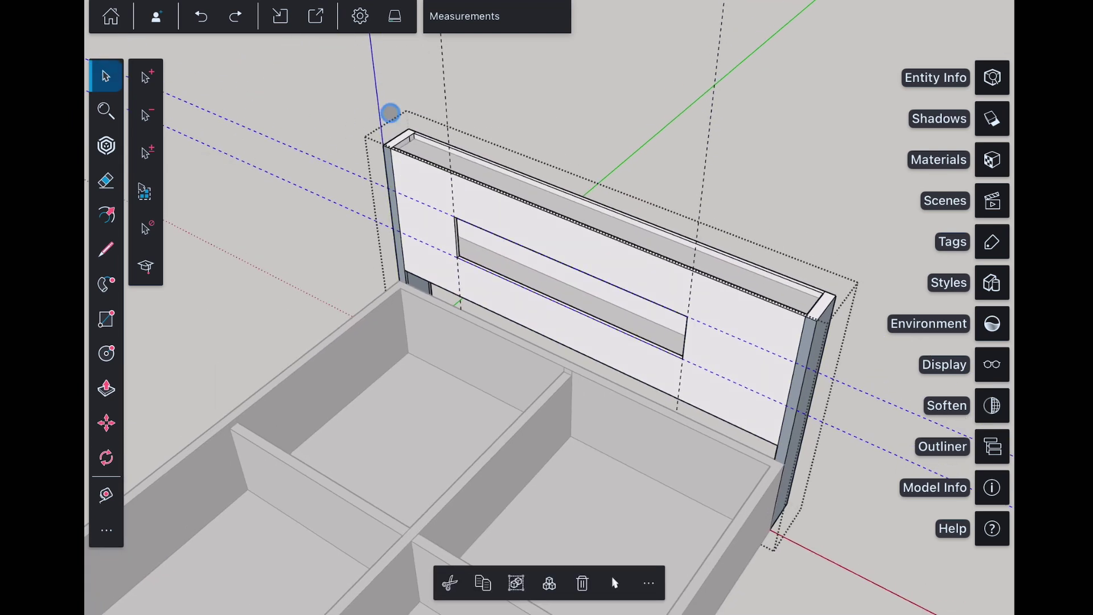
left_click(582, 583)
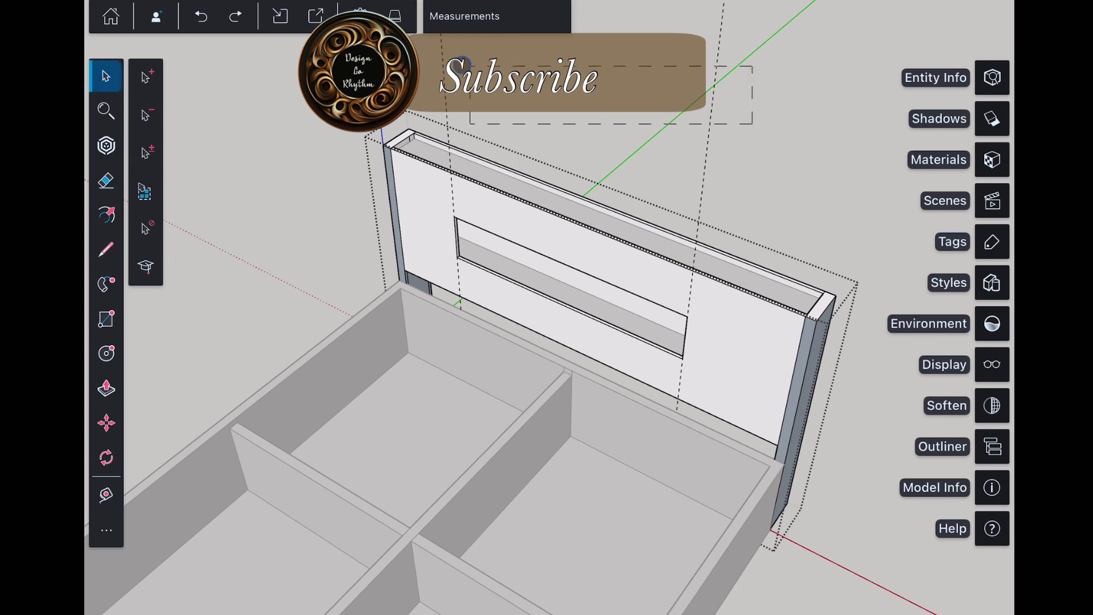
left_click_drag(752, 124, 445, 61)
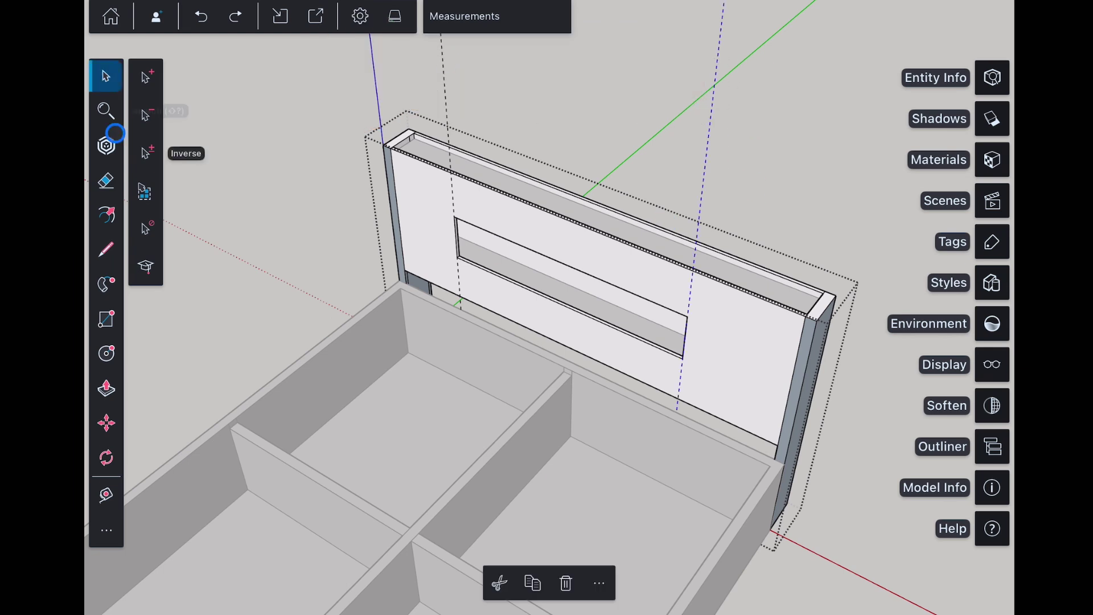
Add the remaining guide line to the selection, erase the guides and view the bed from the front
left_click(145, 77)
left_click(445, 100)
left_click(582, 583)
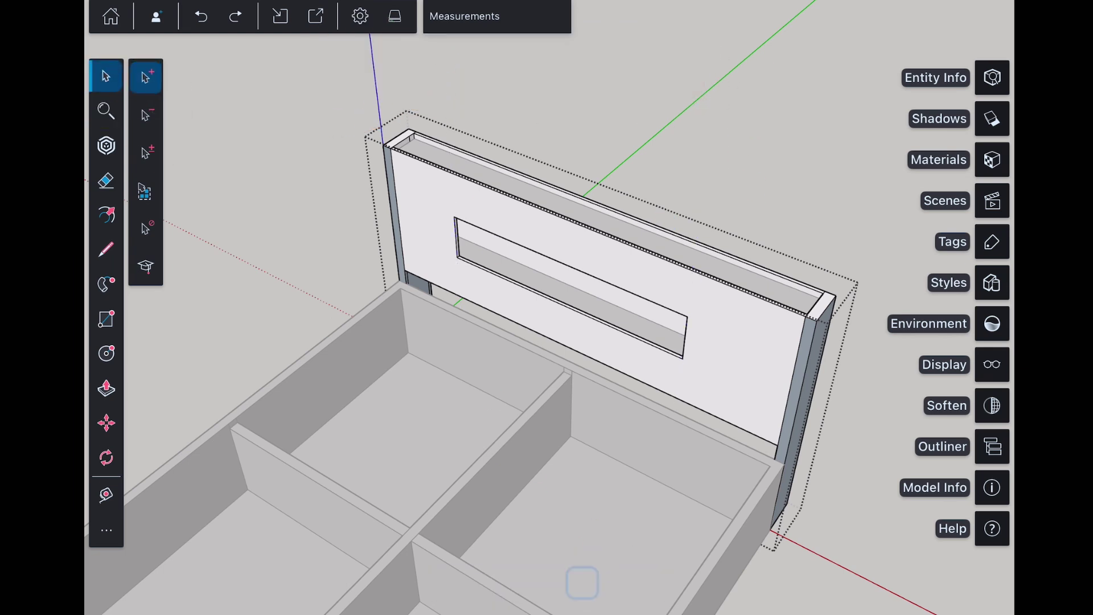
left_click(244, 319)
middle_click_drag(244, 319, 427, 256)
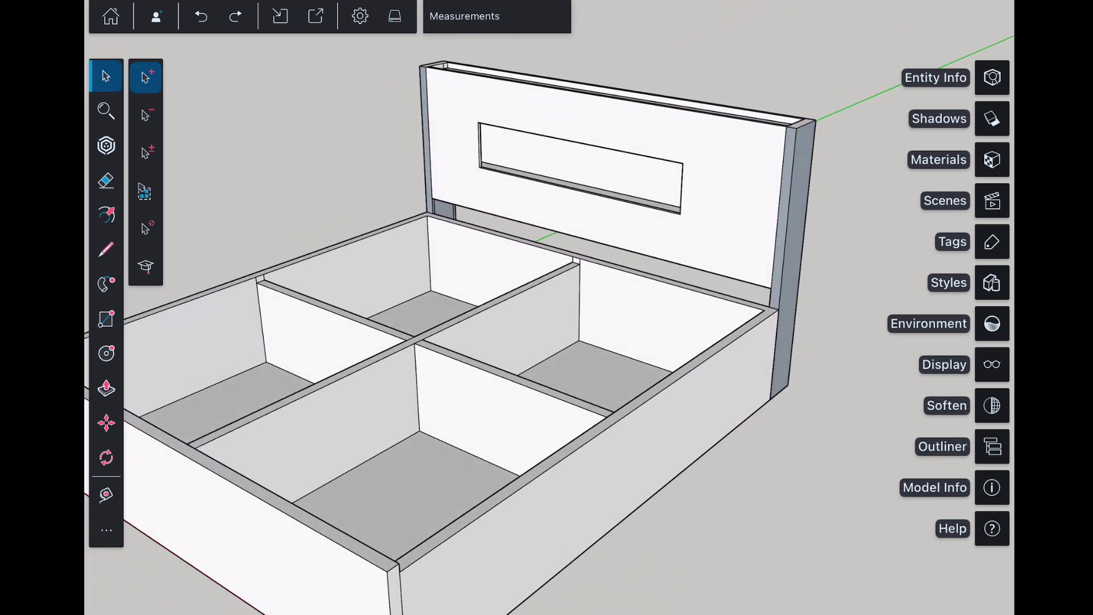
mouse_move(547, 341)
middle_mouse_down()
mouse_move(244, 320)
mouse_move(580, 342)
mouse_move(427, 307)
mouse_move(239, 325)
middle_mouse_up()
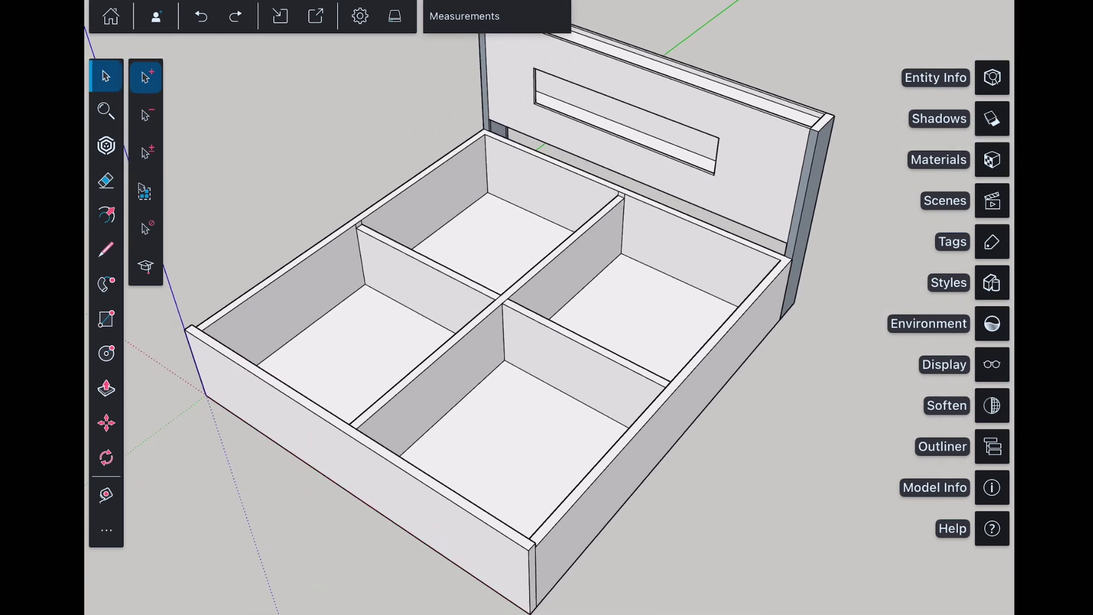
Draw a rectangle corner to corner across the box top and make that face a group
left_click(106, 320)
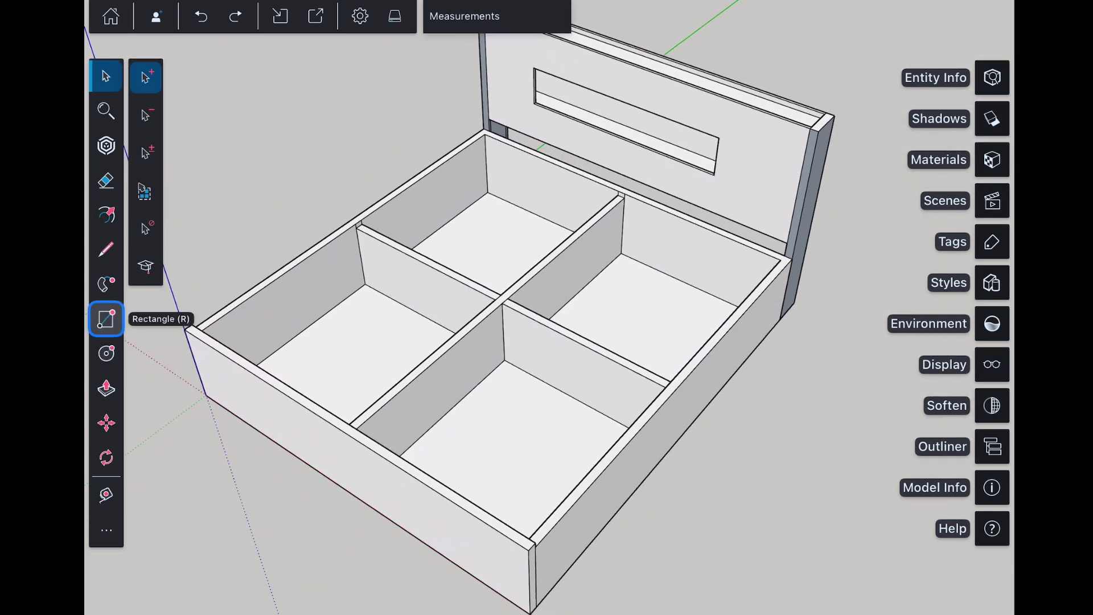
left_click(475, 141)
middle_click_drag(534, 465, 401, 411)
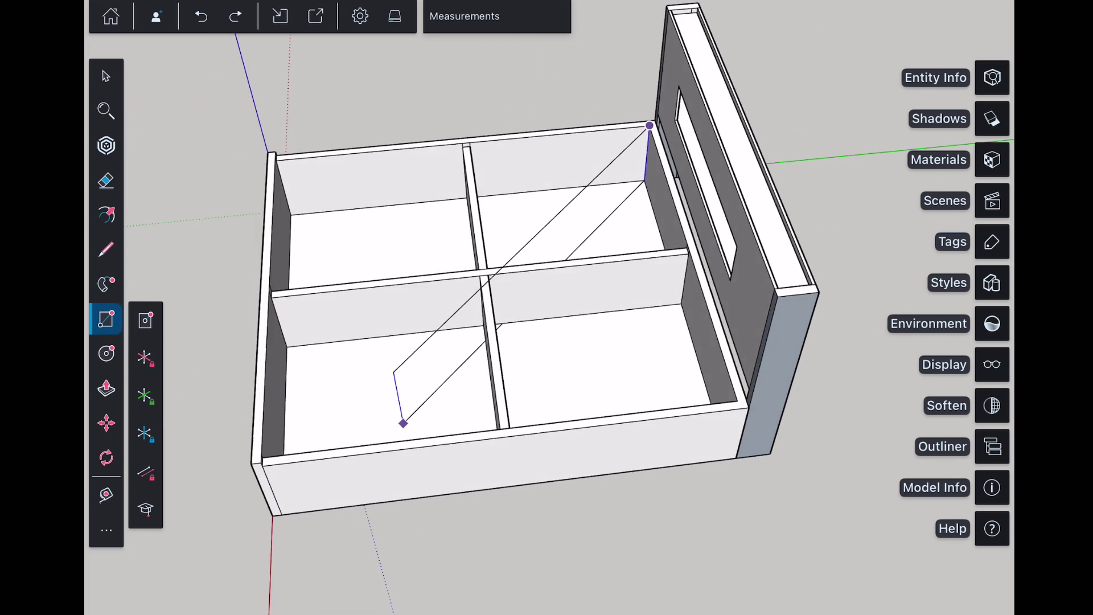
left_click_drag(256, 464, 258, 460)
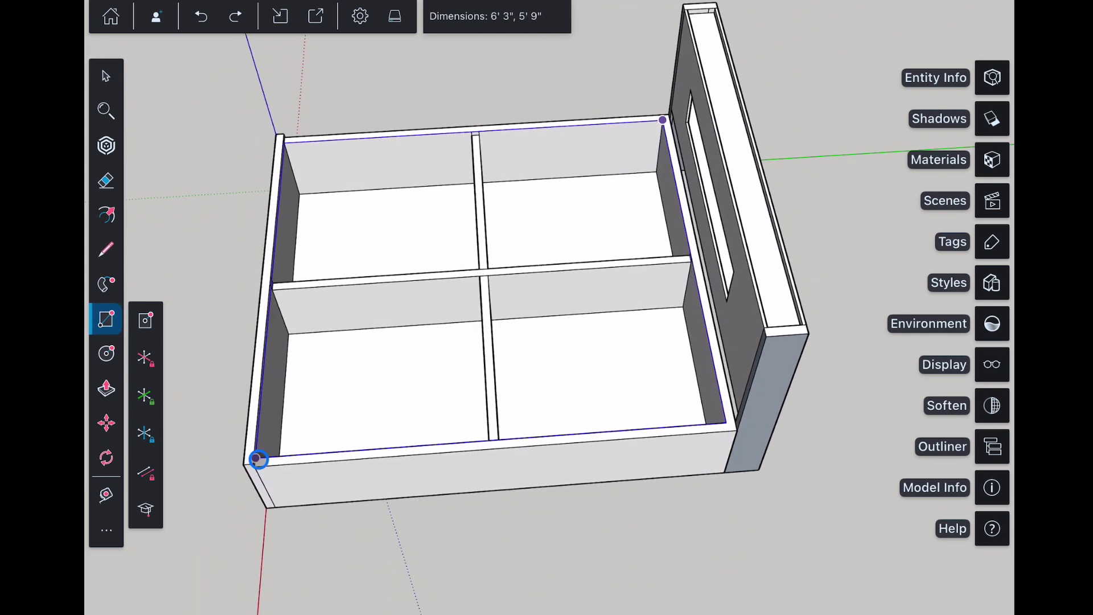
left_click(258, 460)
middle_click_drag(256, 504, 444, 530)
left_click(107, 78)
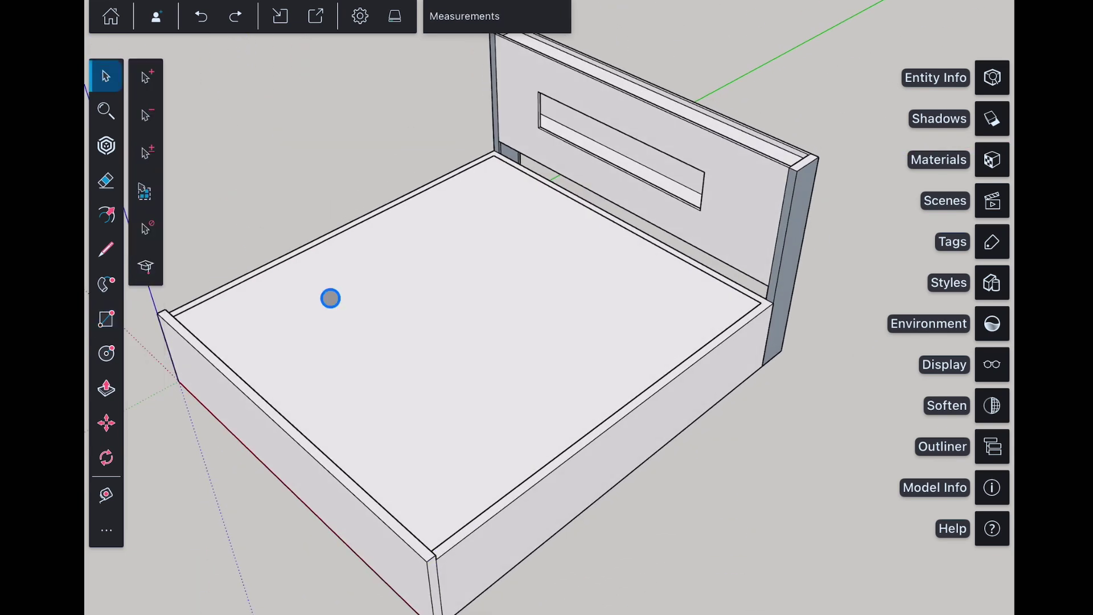
left_click(330, 299)
left_click(516, 583)
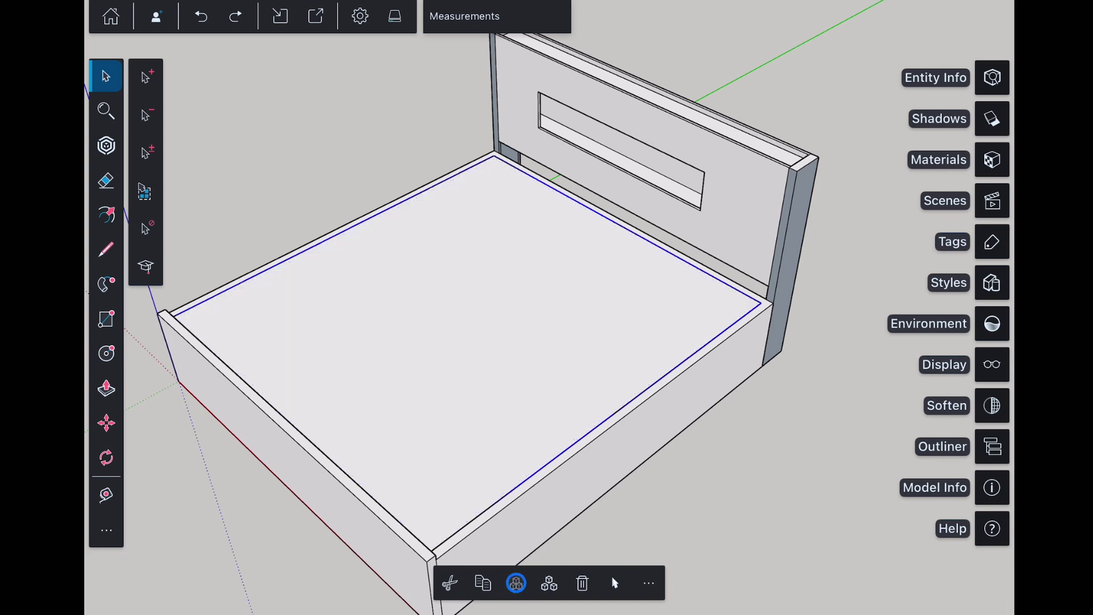
Turn on X-Ray in Styles and move the top panel group down 1" into the box
left_click(992, 281)
scroll(889, 428, "down", 4)
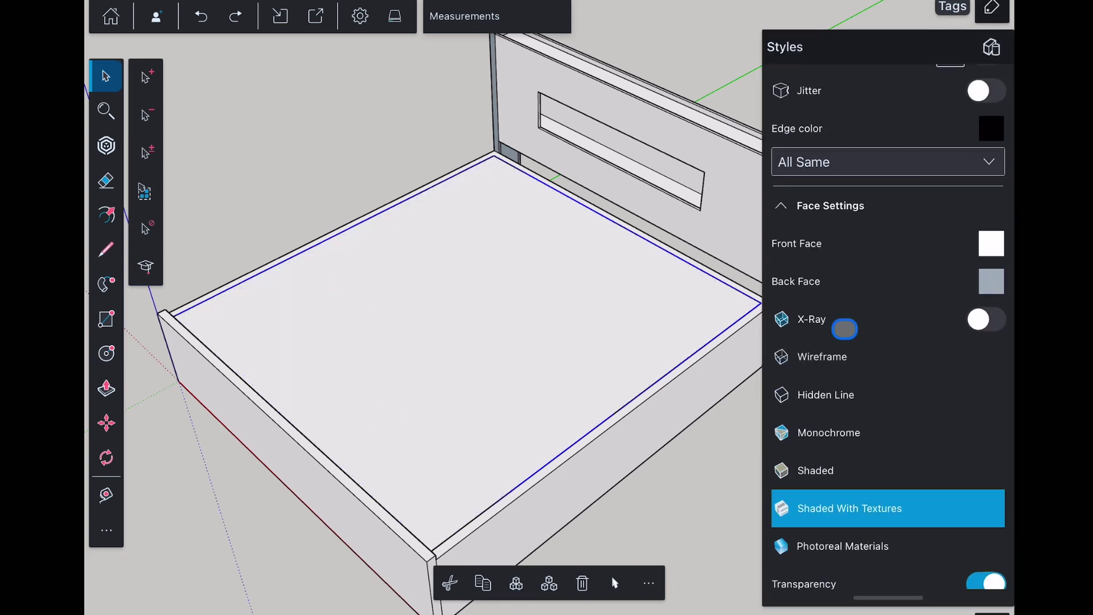
left_click(840, 318)
left_click(817, 56)
scroll(504, 145, "up", 5)
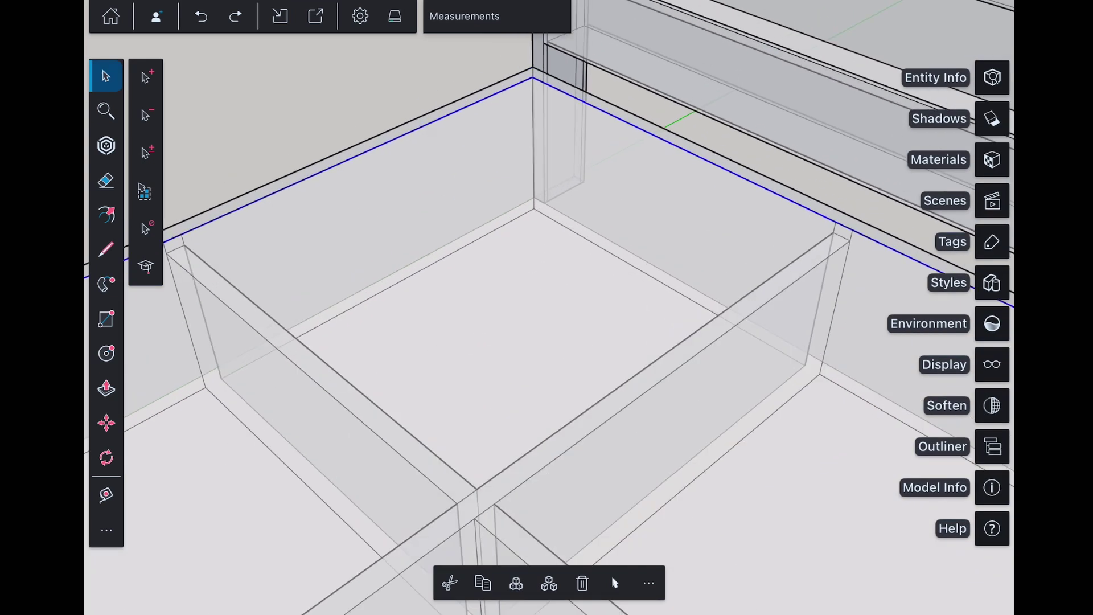
scroll(431, 128, "up", 3)
left_click(106, 423)
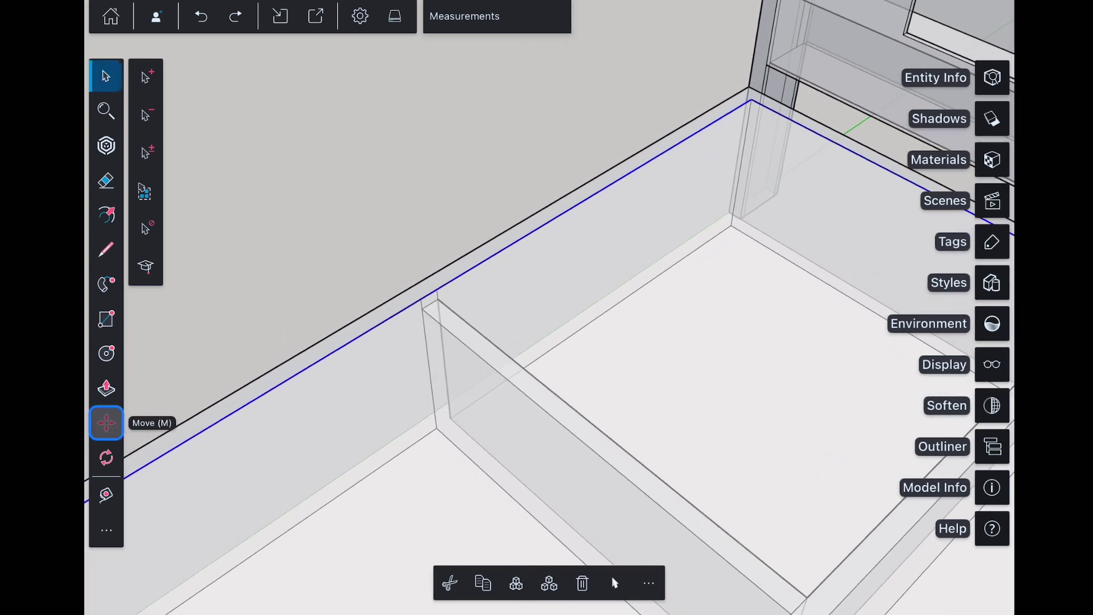
left_click_drag(427, 308, 425, 307)
left_click(106, 76)
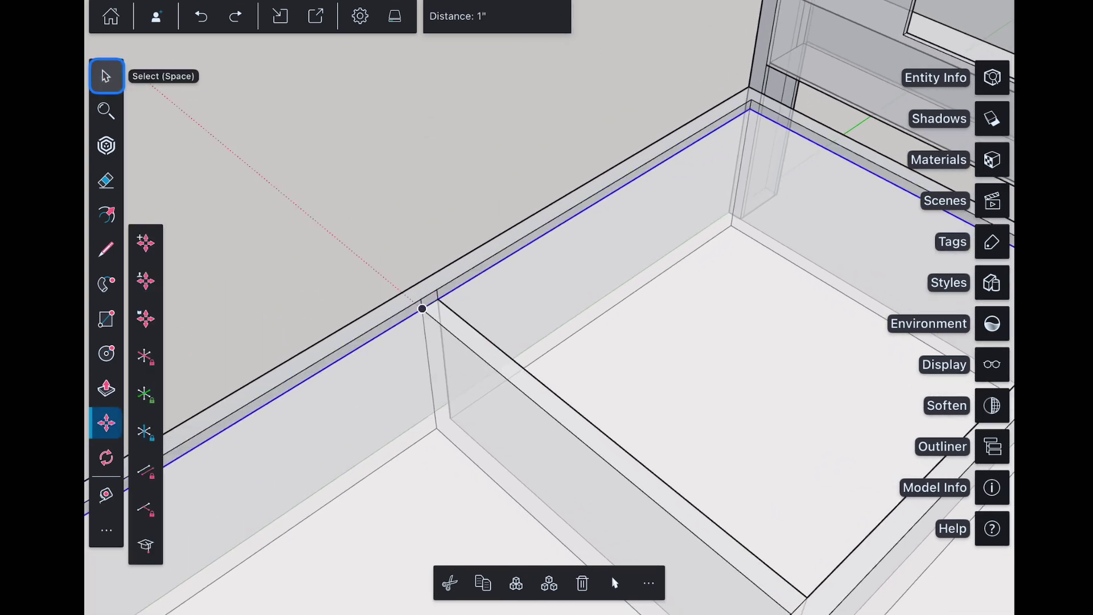
scroll(333, 222, "down", 5)
Edit the top panel group and Push/Pull its face to a 1" thickness
double_click(382, 277)
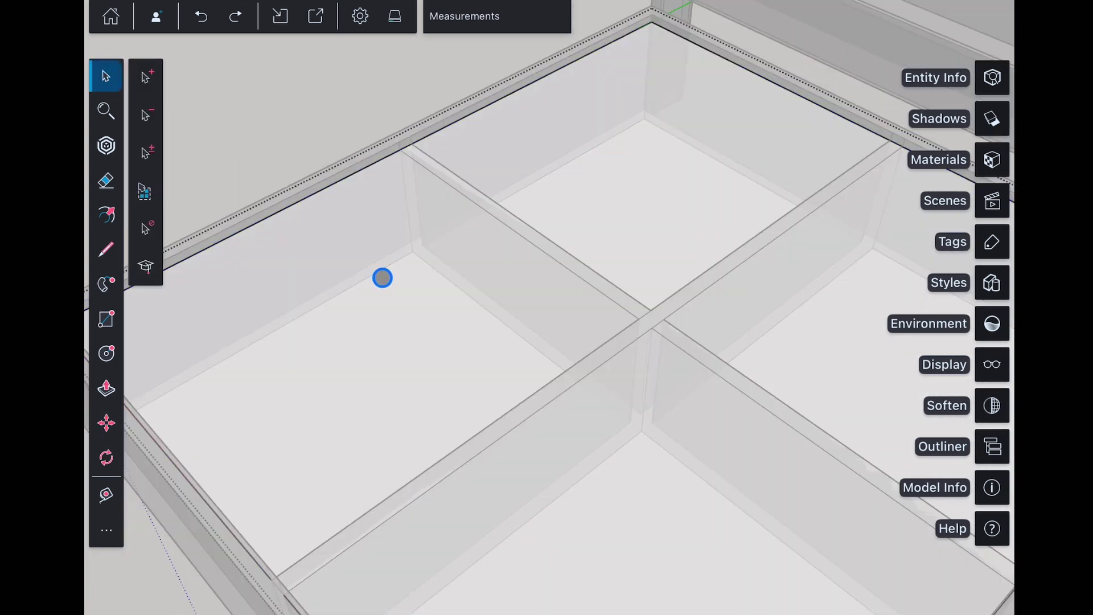
left_click(106, 388)
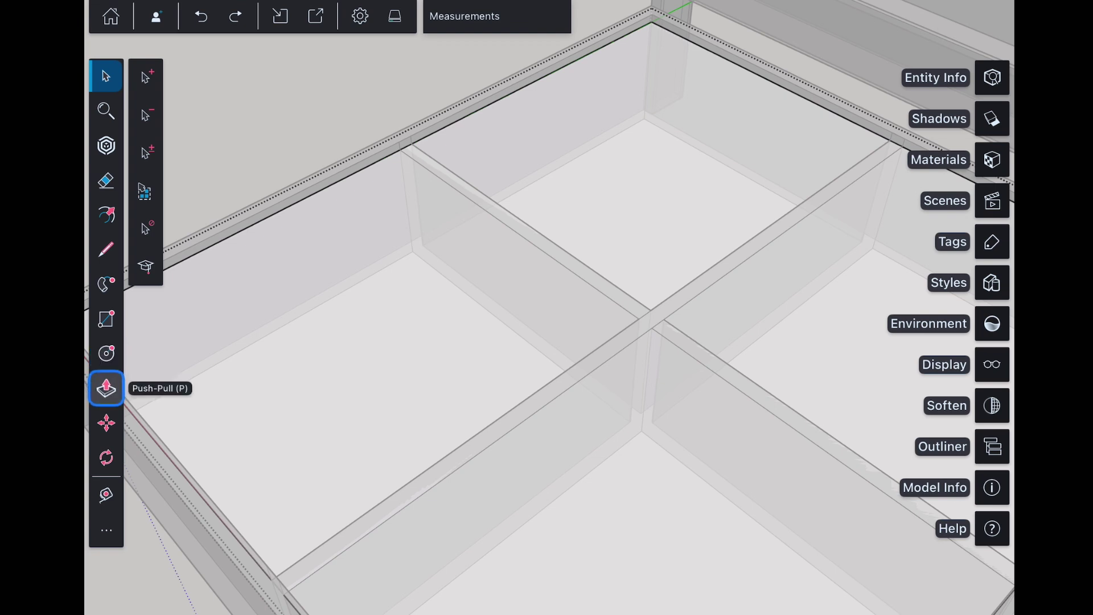
left_click_drag(313, 359, 313, 346)
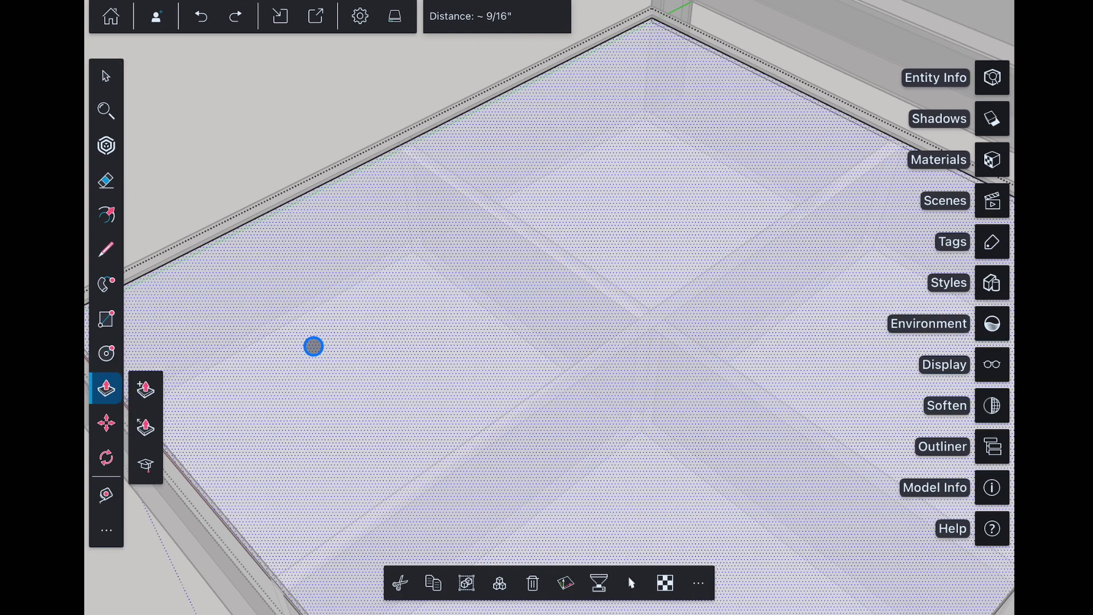
left_click(498, 16)
left_click(444, 81)
left_click(496, 179)
left_click(106, 145)
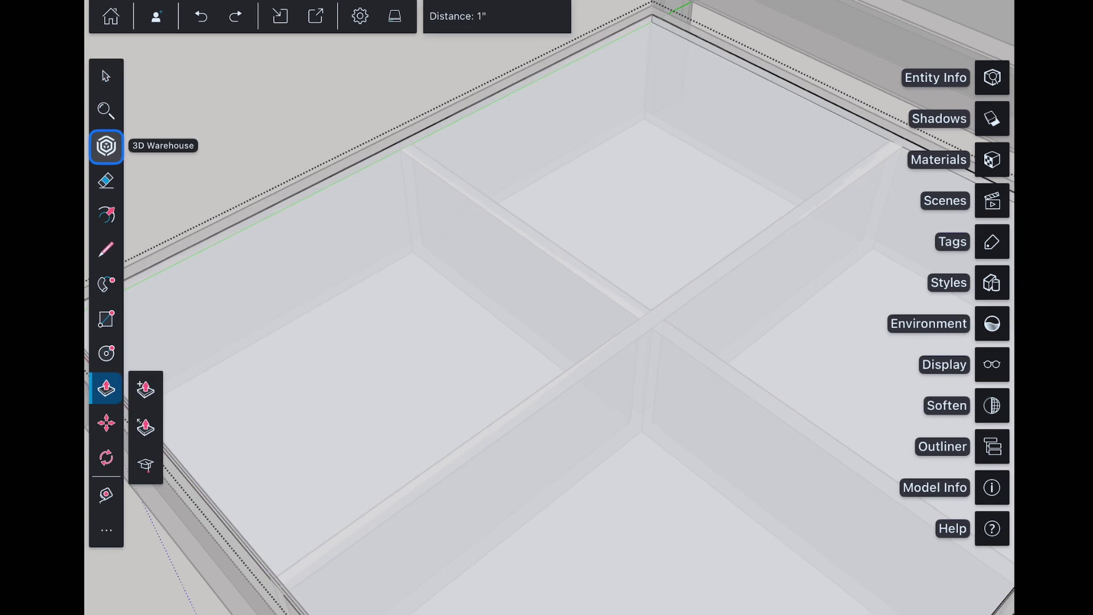
left_click(105, 76)
left_click(227, 163)
scroll(547, 342, "down", 3)
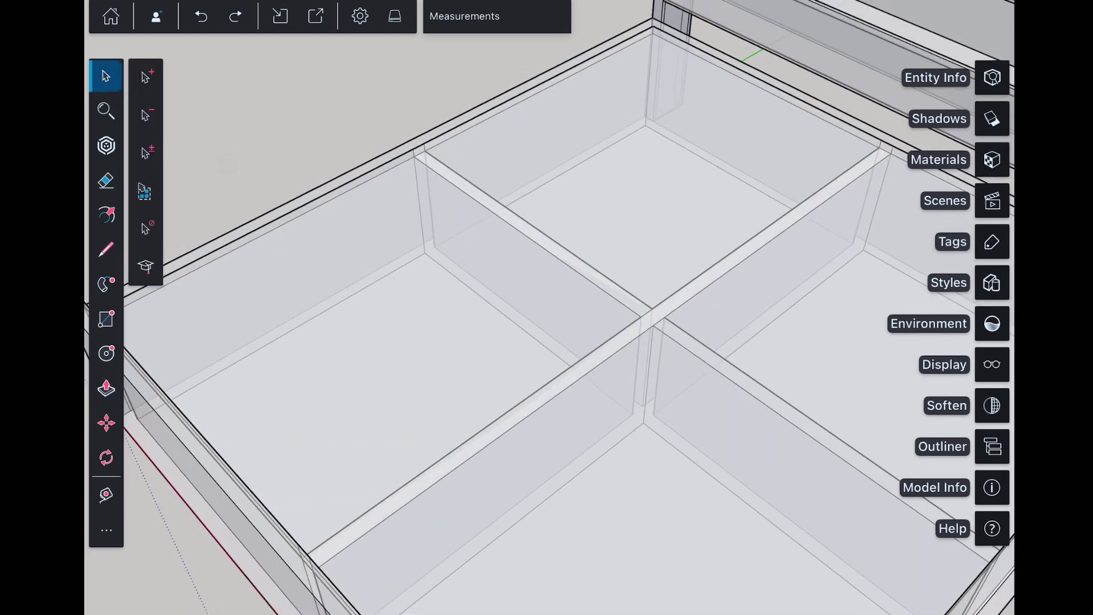
middle_click_drag(547, 342, 599, 257)
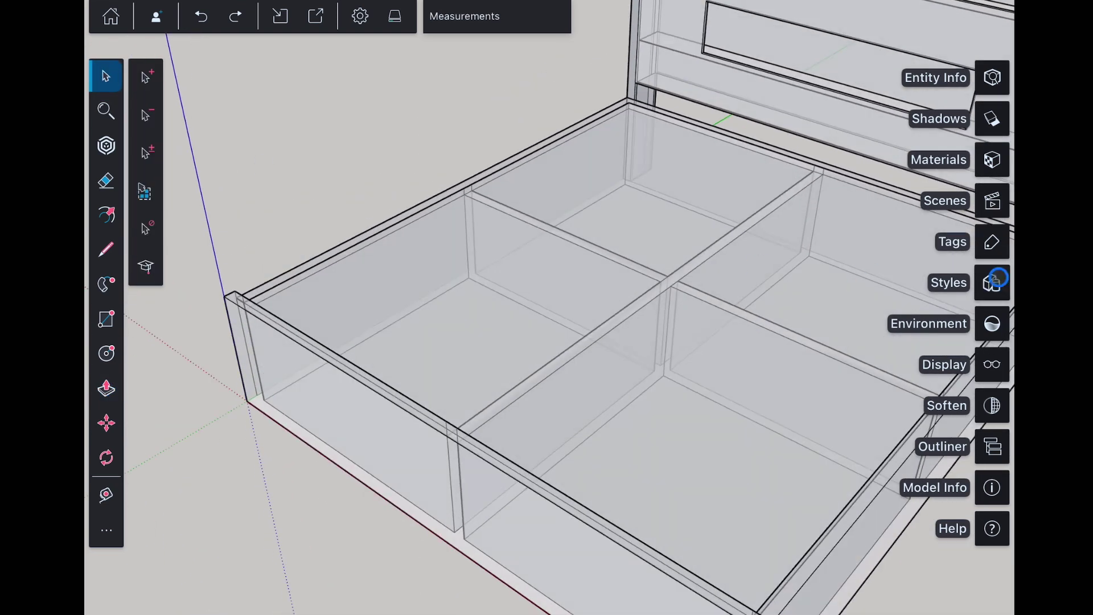
Turn X-Ray off in Styles and orbit to view the whole bed
left_click(991, 283)
left_click_drag(879, 236, 880, 162)
left_click(990, 318)
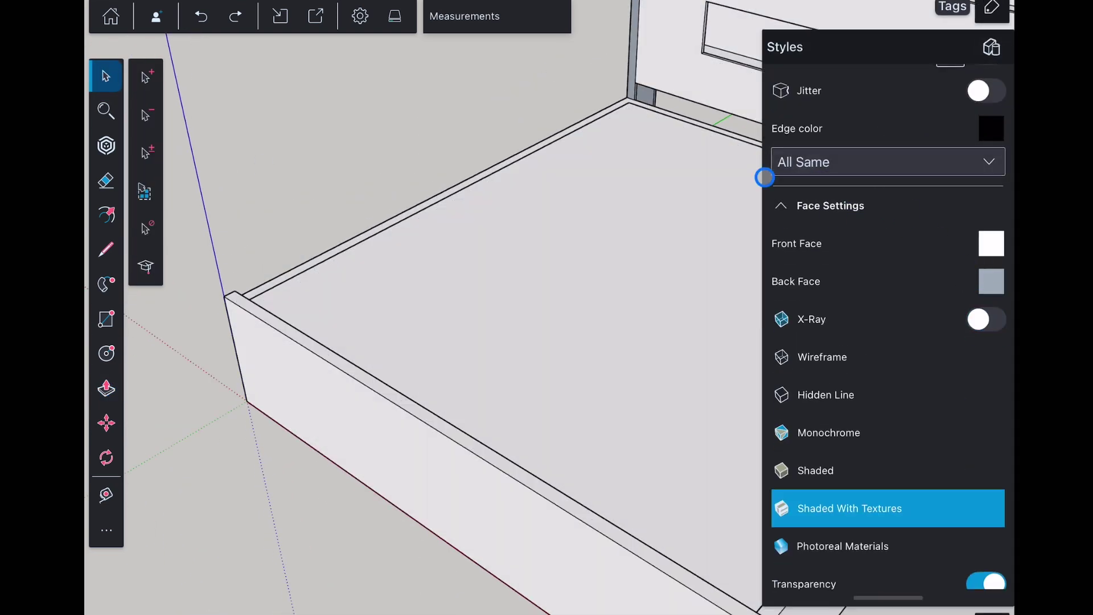
left_click(869, 35)
middle_click_drag(547, 188, 524, 304)
Offset the top panel face to draw a thin inset border inside its edges
left_click(106, 216)
left_click(319, 227)
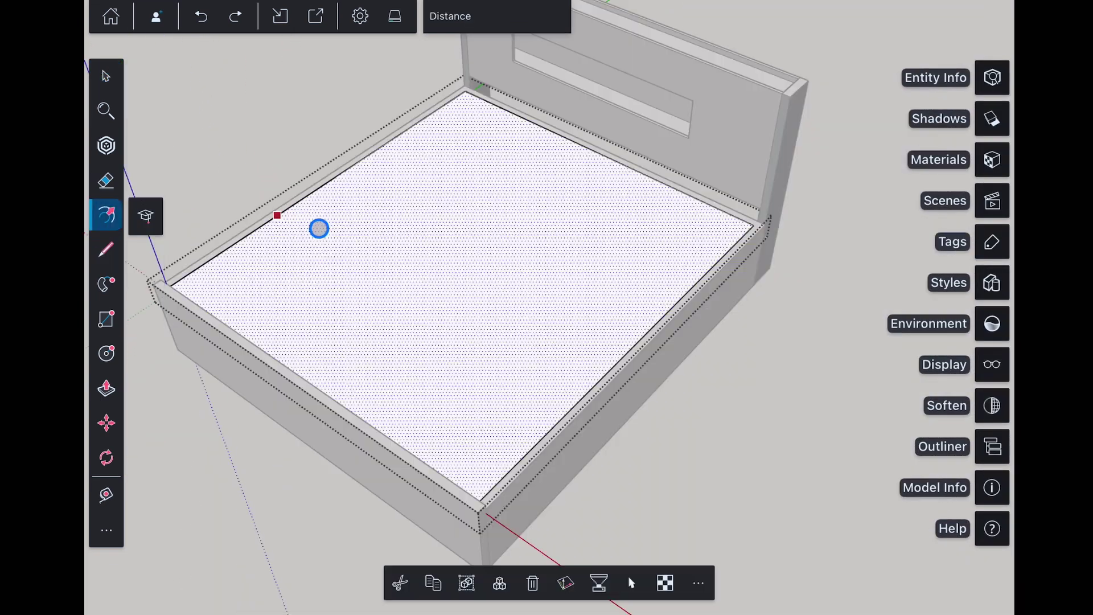
left_click_drag(318, 228, 311, 202)
left_click(311, 202)
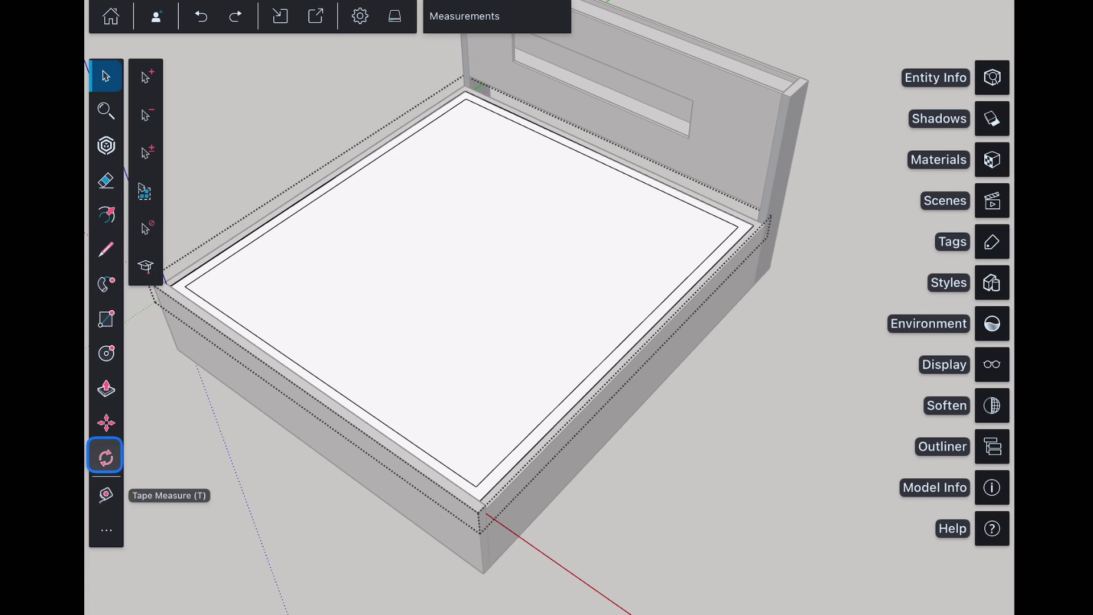
left_click(106, 493)
left_click(594, 162)
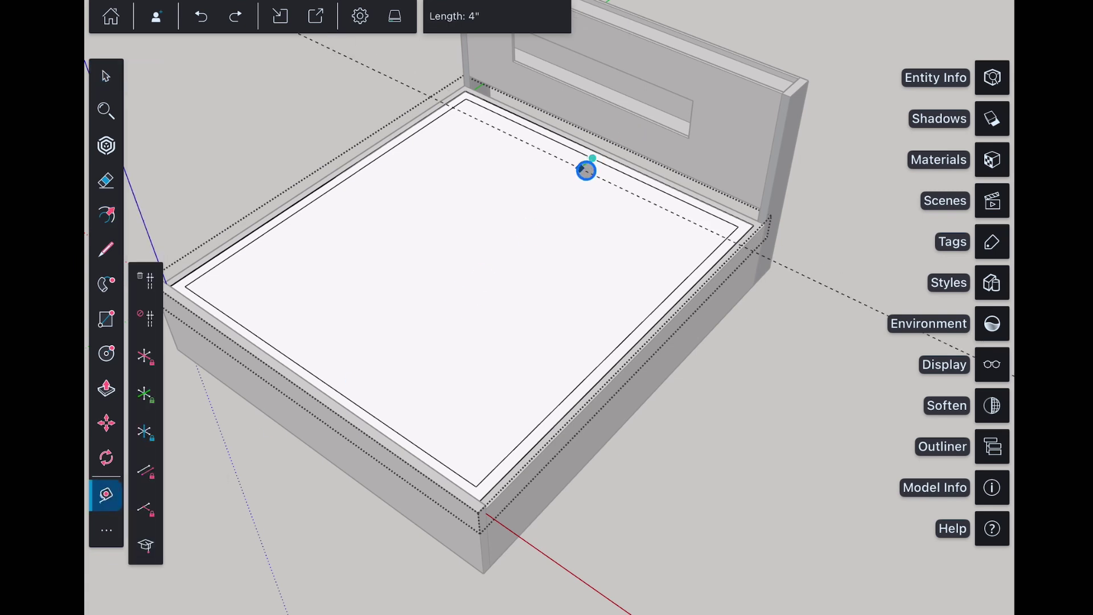
left_click(586, 170)
left_click(497, 16)
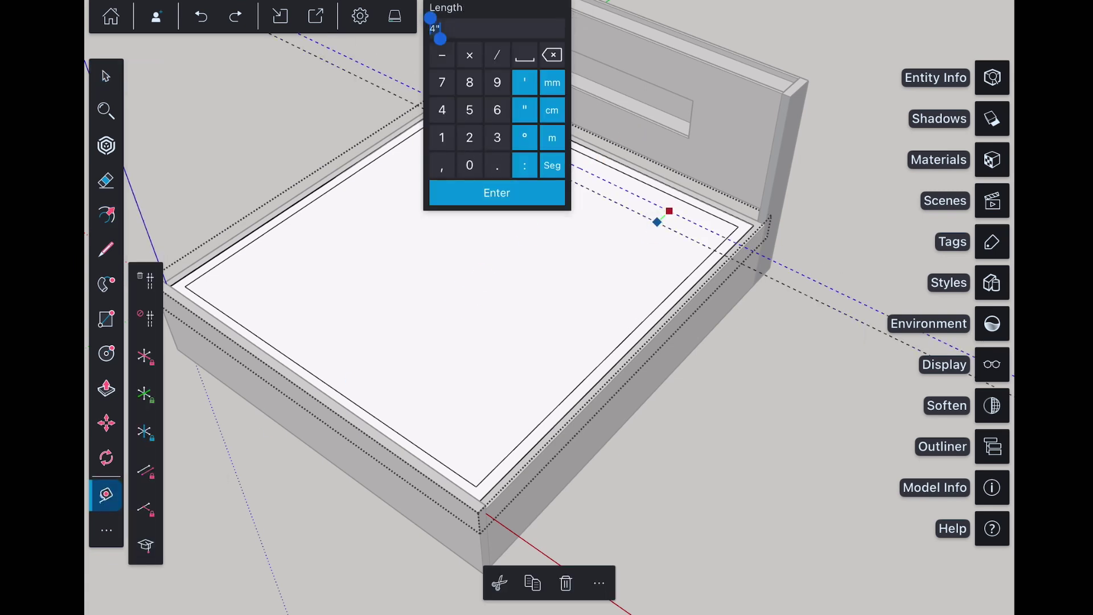
left_click(496, 193)
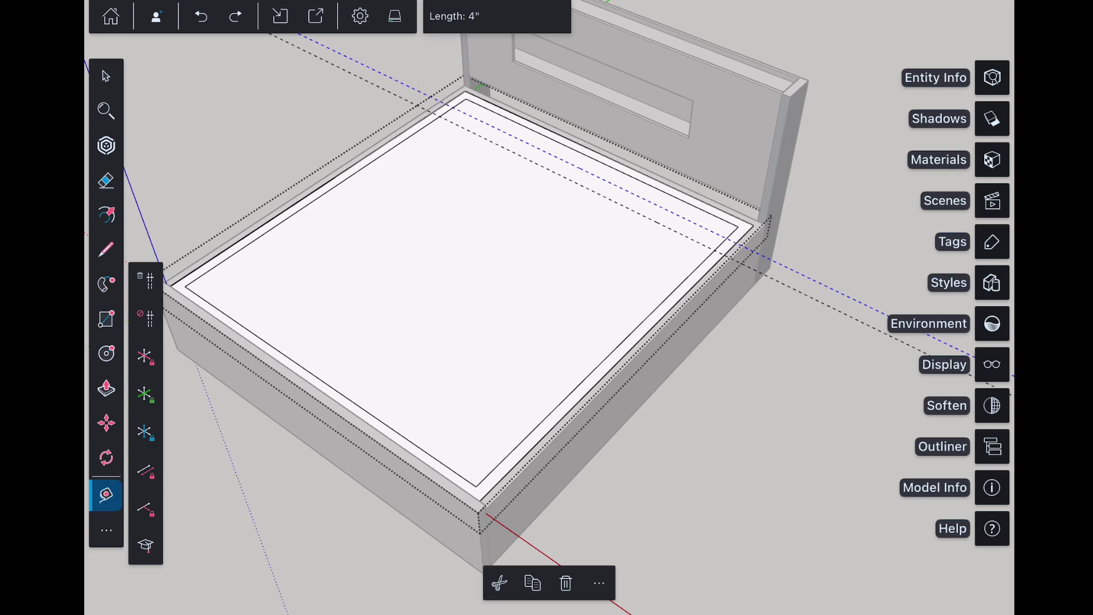
left_click(106, 250)
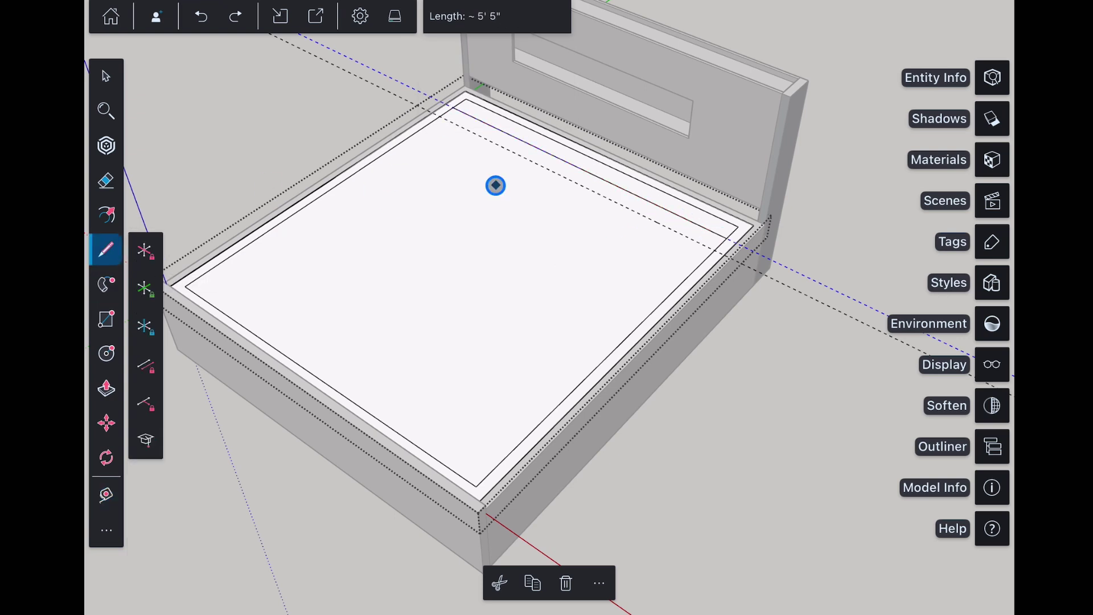
left_click_drag(488, 160, 708, 252)
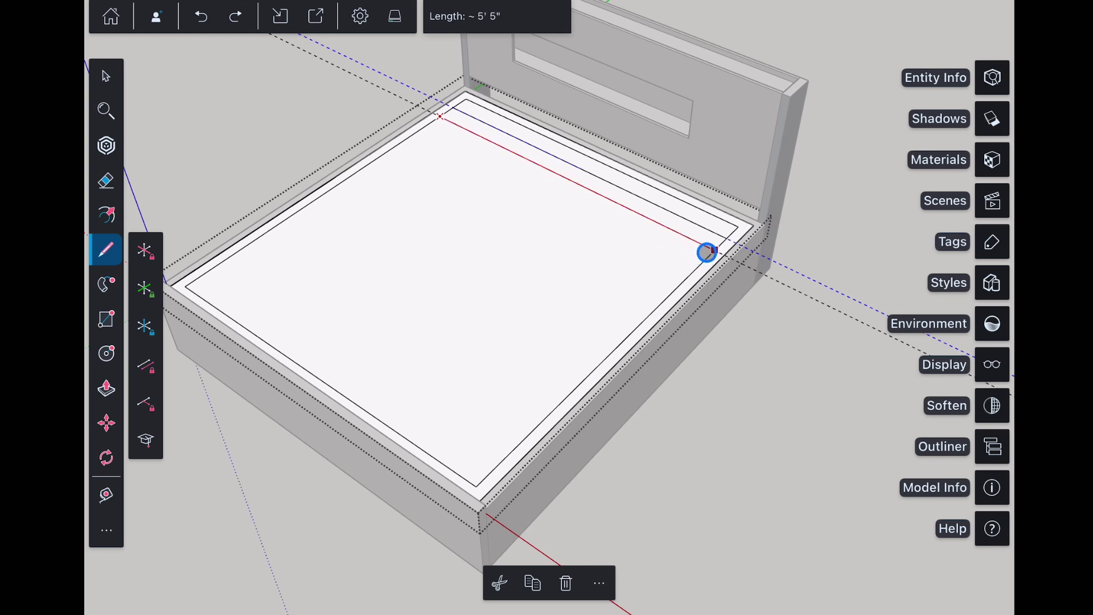
left_click(107, 77)
scroll(466, 103, "up", 5)
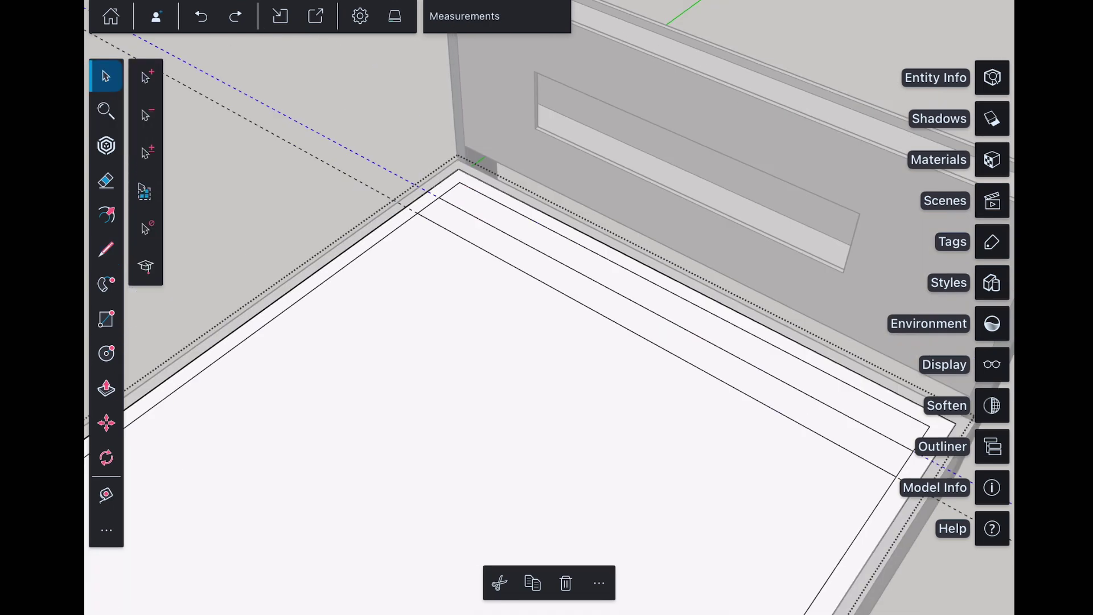
left_click(247, 128)
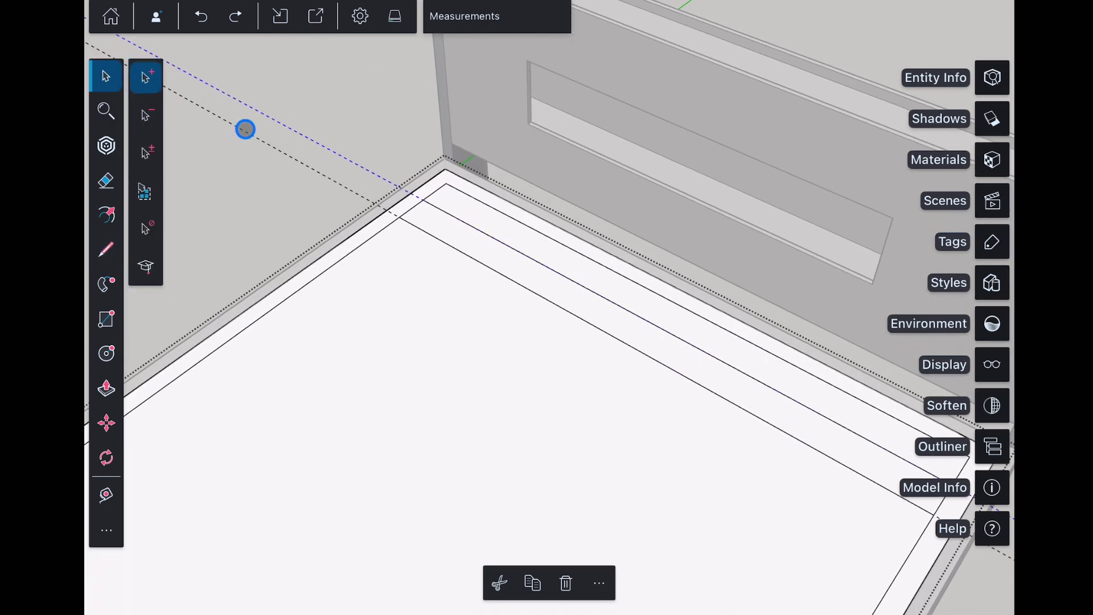
scroll(382, 264, "down", 2)
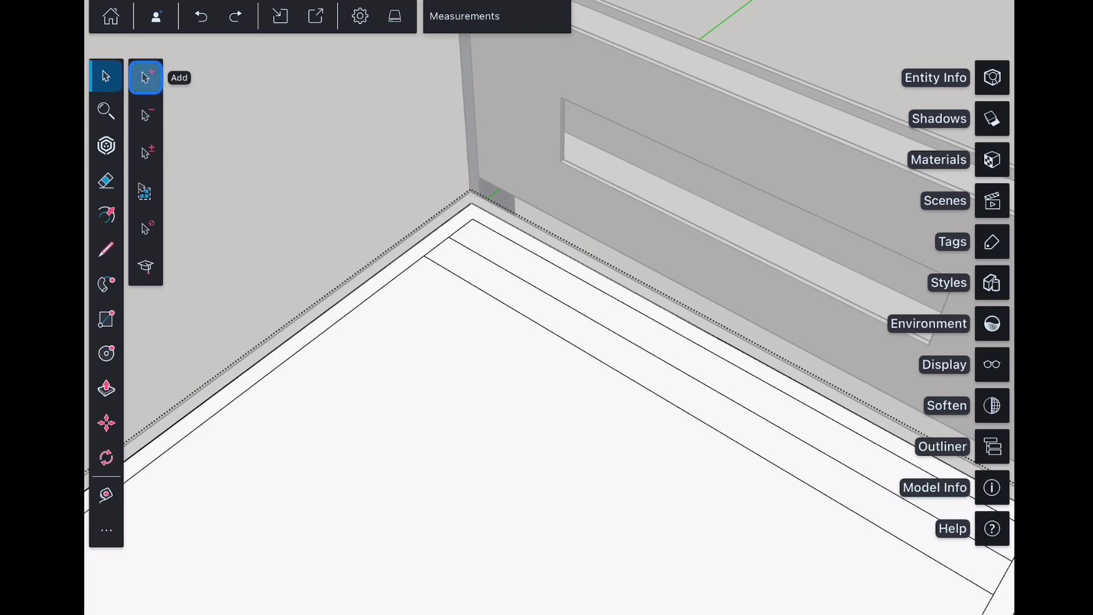
Move-copy the two slat edges 8" along the base, repeated x8 for evenly spaced slats
left_click(479, 254)
left_click(459, 275, "shift")
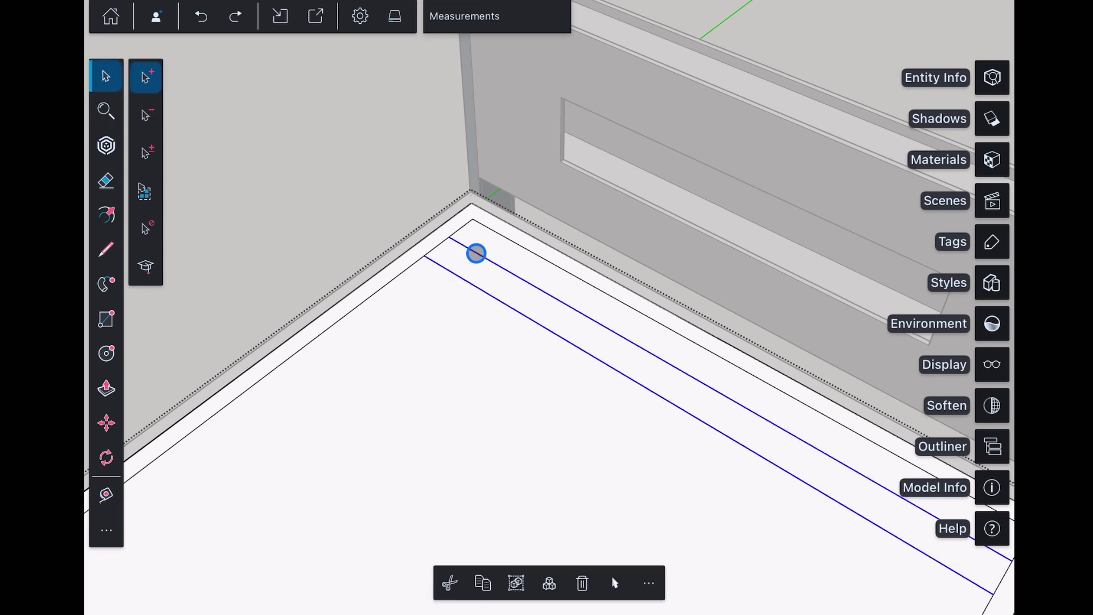
left_click(106, 423)
left_click(464, 227)
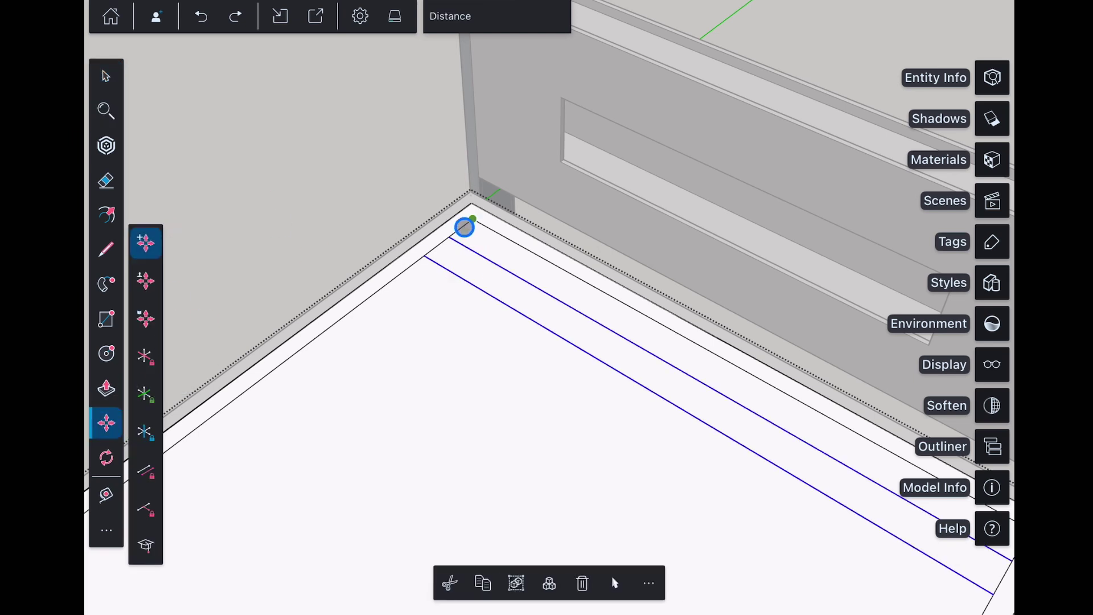
left_click_drag(471, 223, 420, 260)
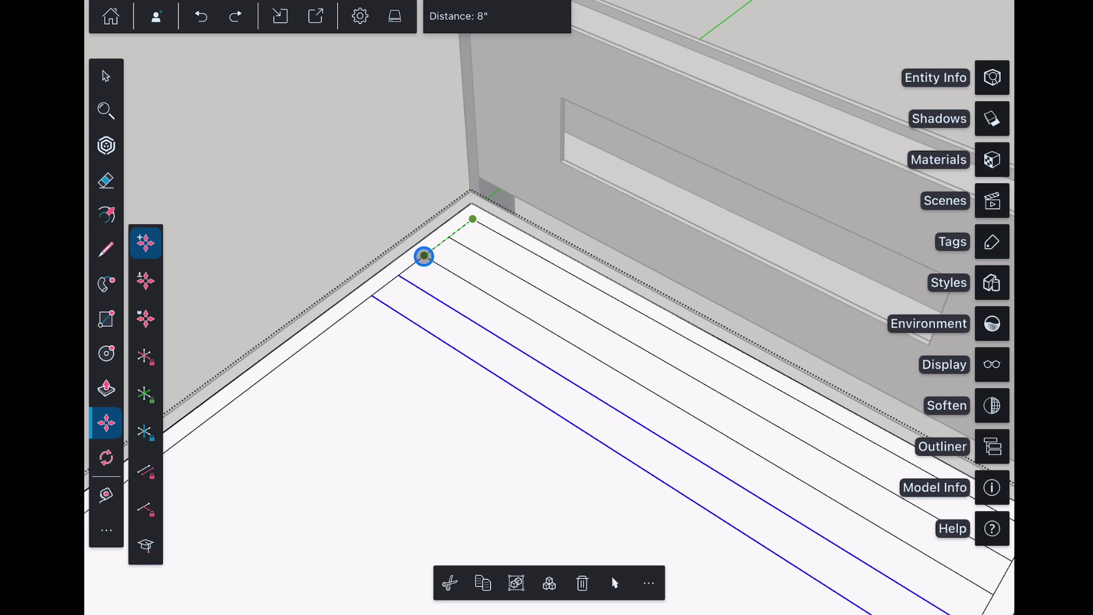
left_click(425, 257)
left_click(495, 15)
type("x8")
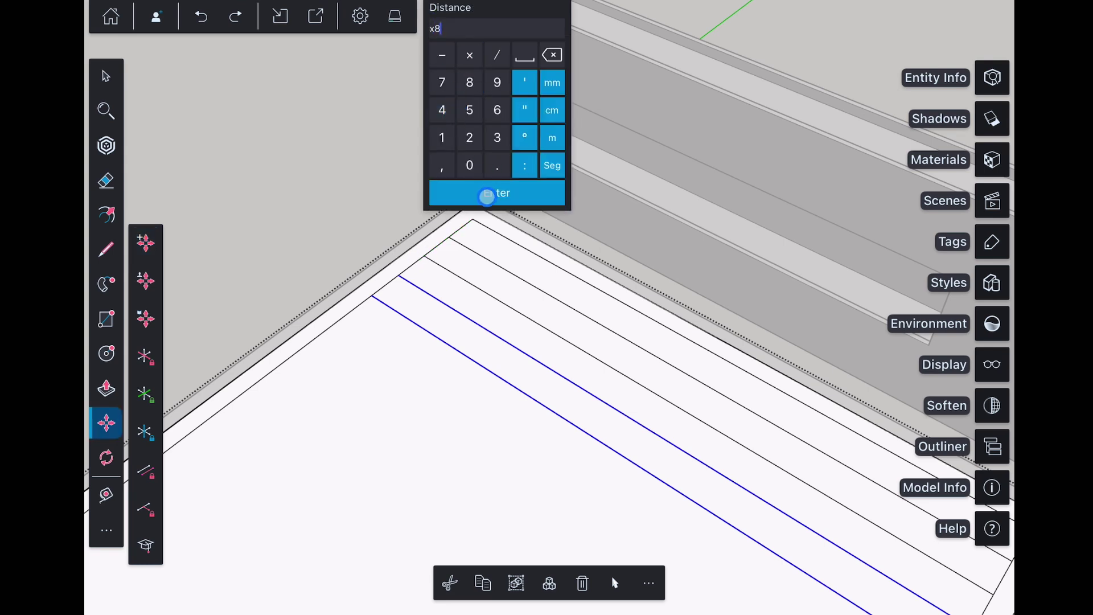
left_click(487, 196)
scroll(478, 197, "down", 5)
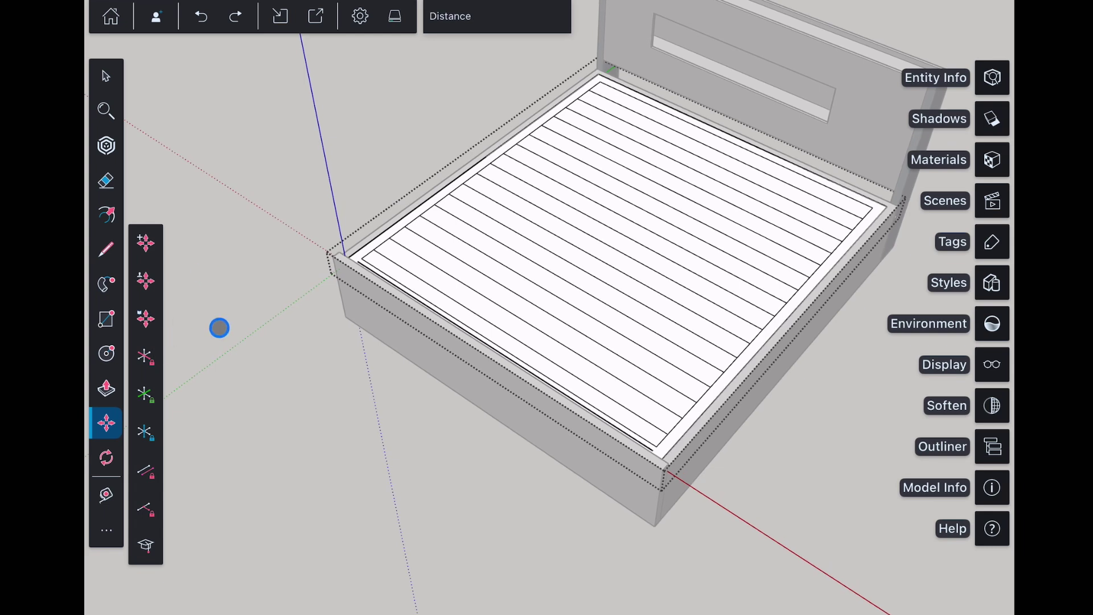
scroll(219, 327, "up", 4)
Delete the extra edge along the front of the top panel
left_click(106, 77)
left_click(310, 249)
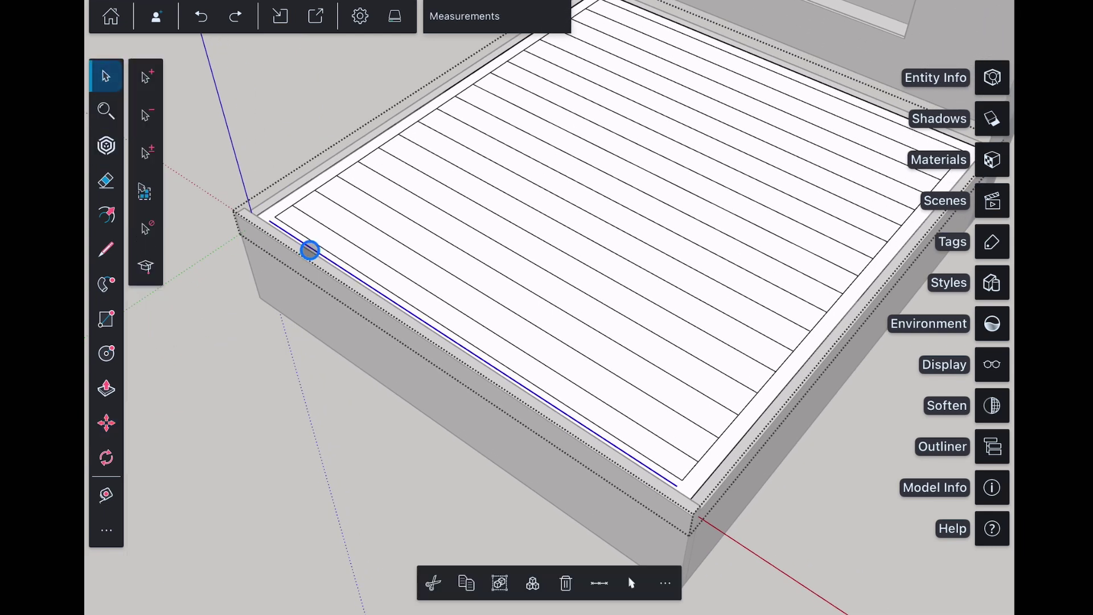
left_click(566, 583)
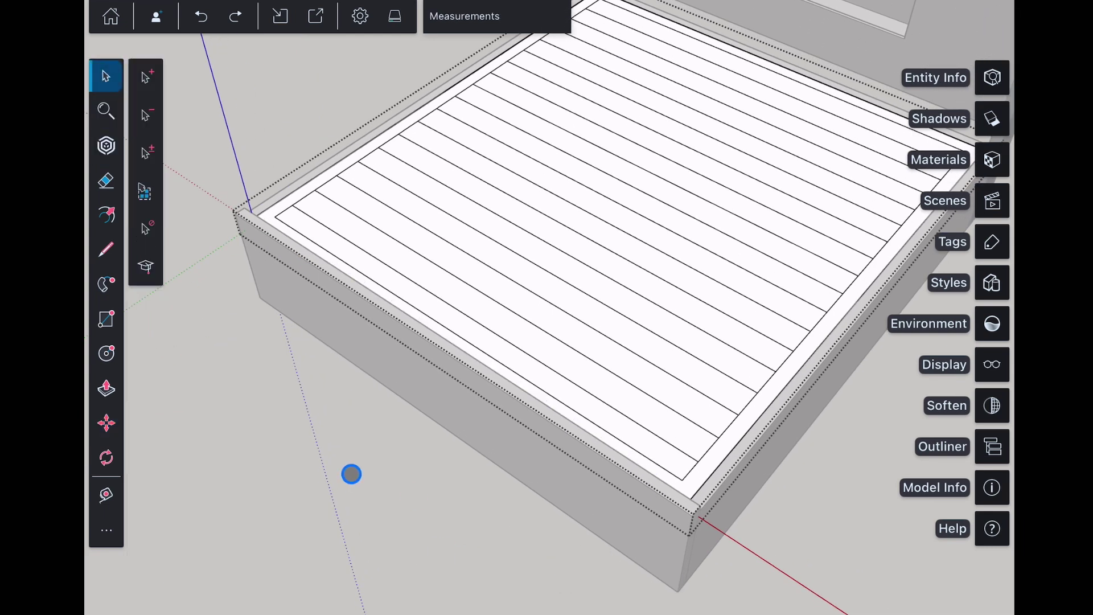
Push the first gap strip of the bed base down into a recess with Push/Pull
middle_click_drag(352, 474, 513, 342)
left_click(107, 423)
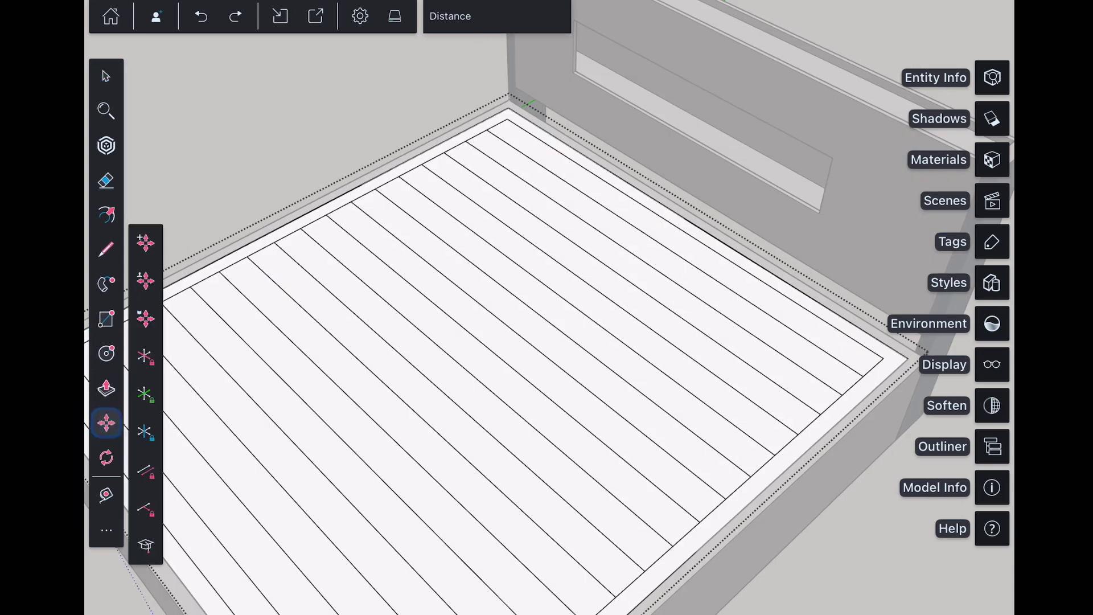
left_click(106, 388)
left_click(537, 148)
scroll(509, 144, "up", 4)
middle_click_drag(512, 256, 513, 358)
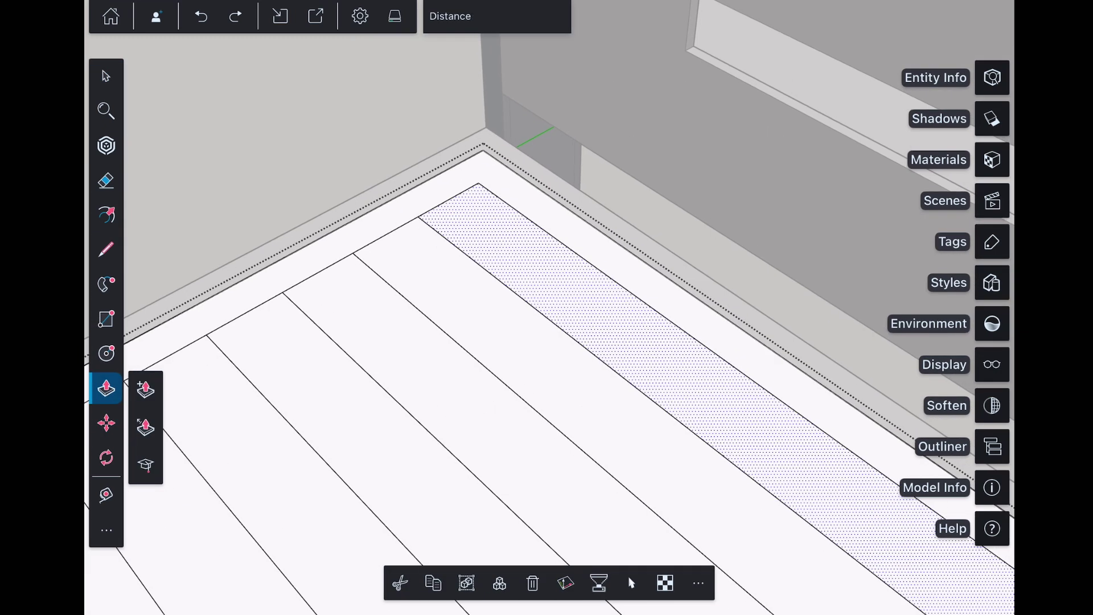
left_click_drag(496, 248, 510, 266)
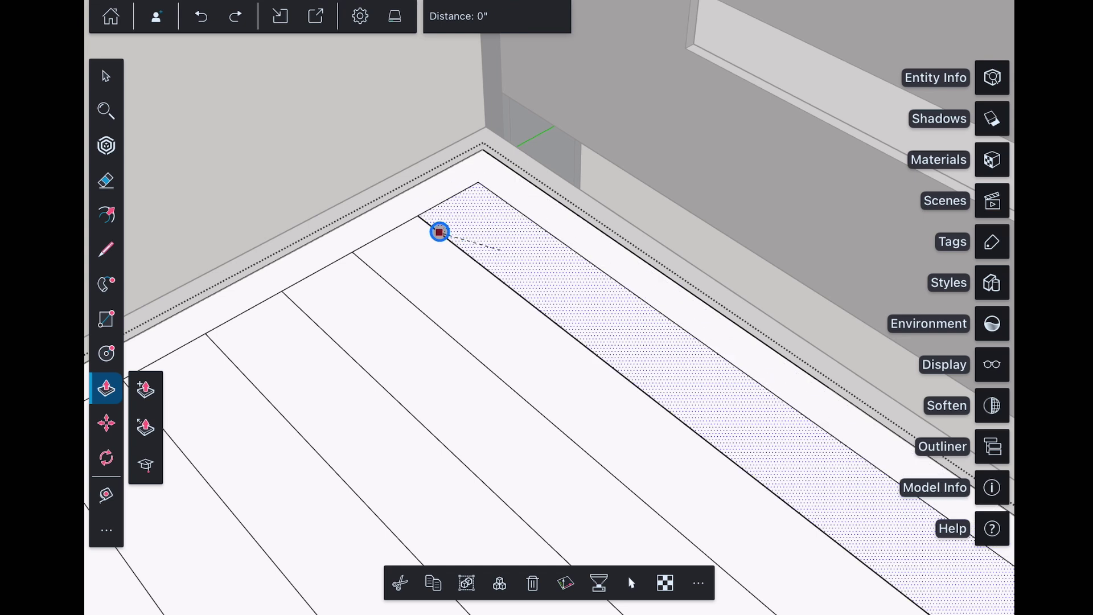
Repeat the same recess depth on the remaining gap strips to leave raised slats
double_click(435, 231)
double_click(587, 276)
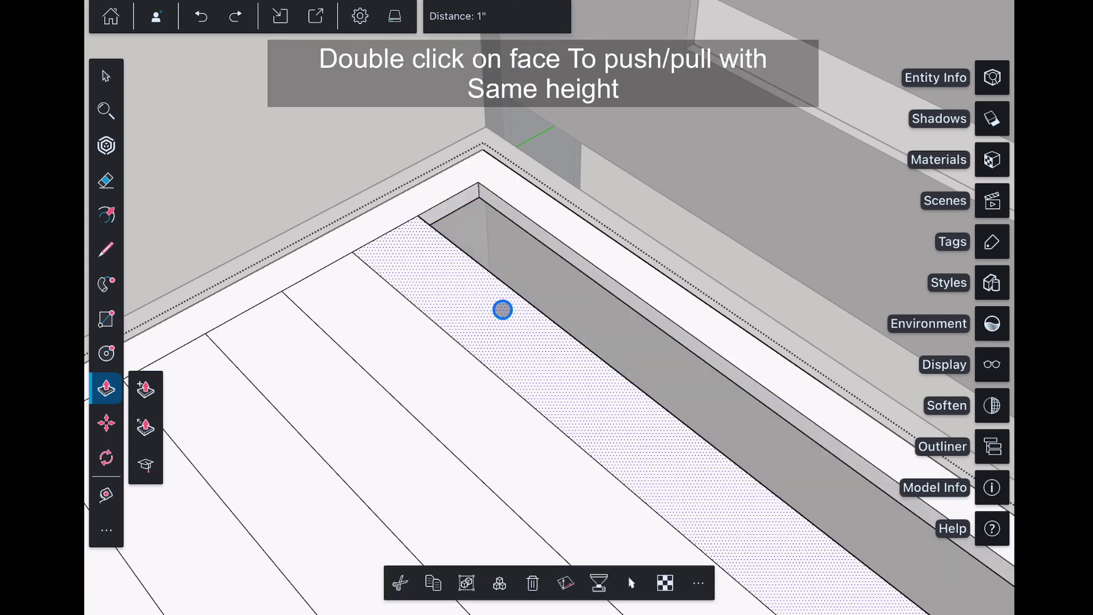
left_click_drag(414, 362, 414, 256)
left_click(309, 319)
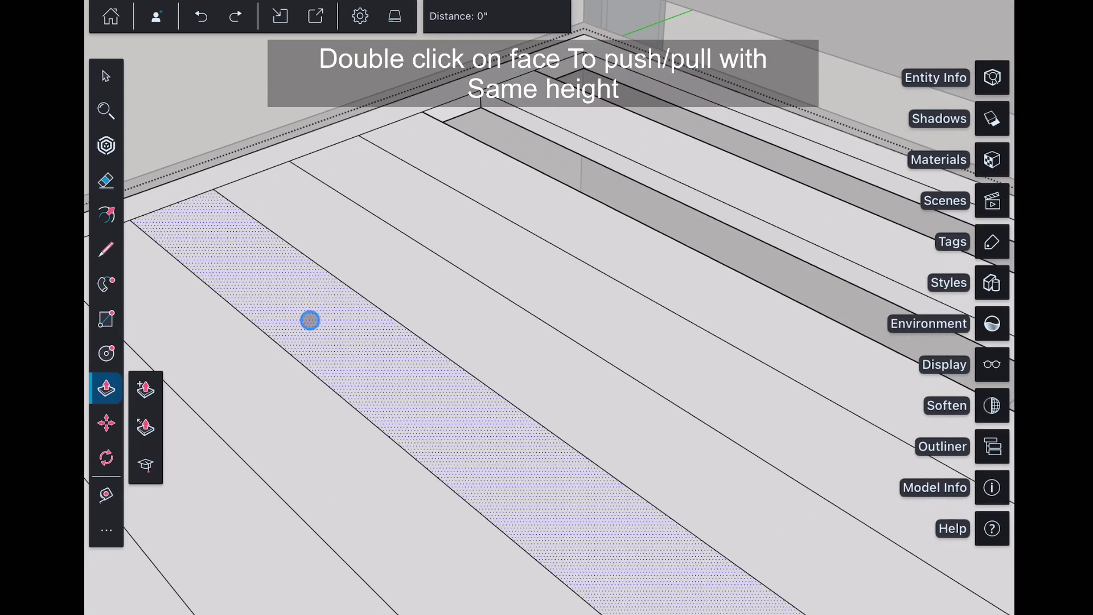
scroll(268, 296, "down", 3)
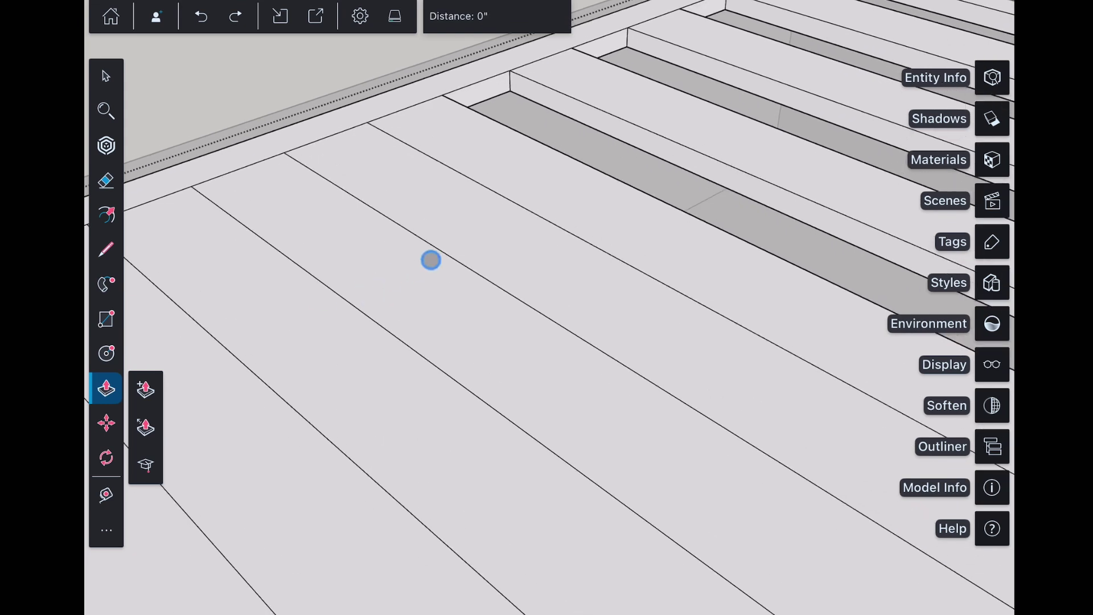
scroll(487, 248, "up", 3)
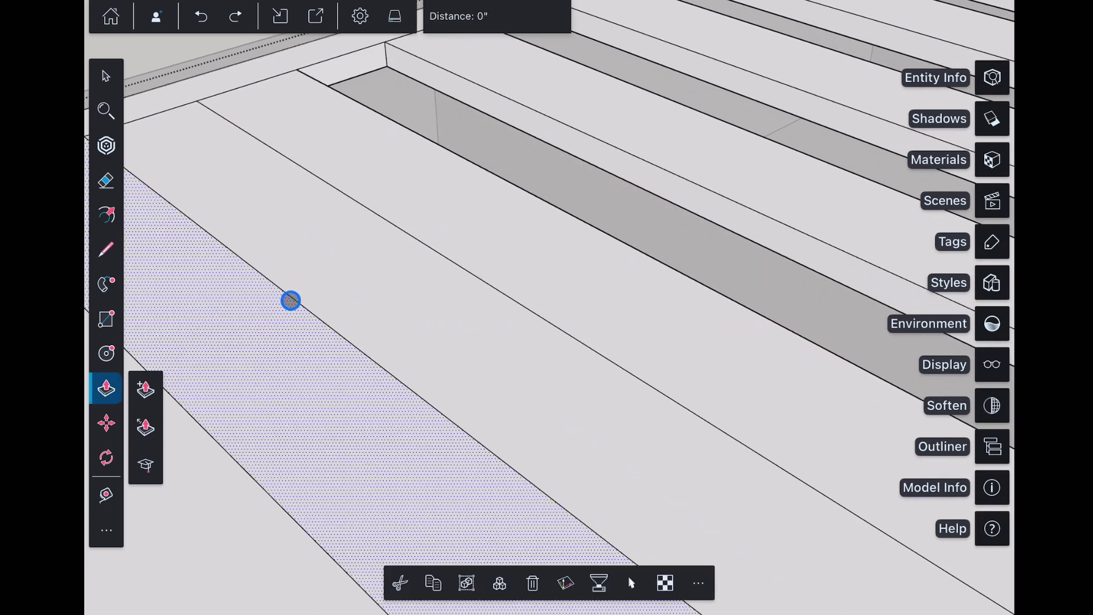
scroll(376, 308, "down", 5)
scroll(376, 308, "down", 3)
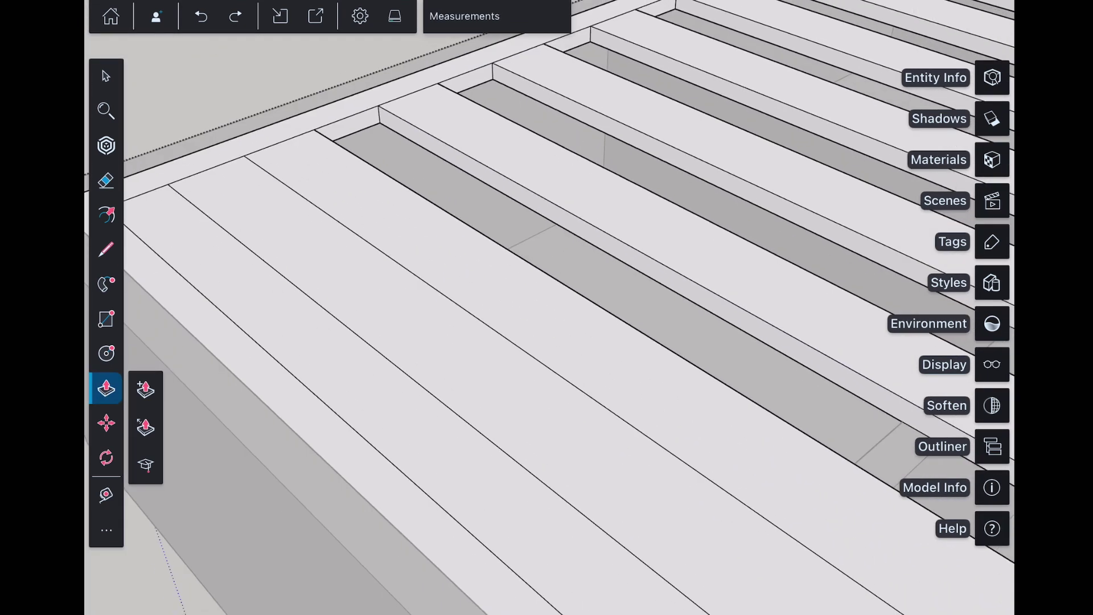
left_click(335, 292)
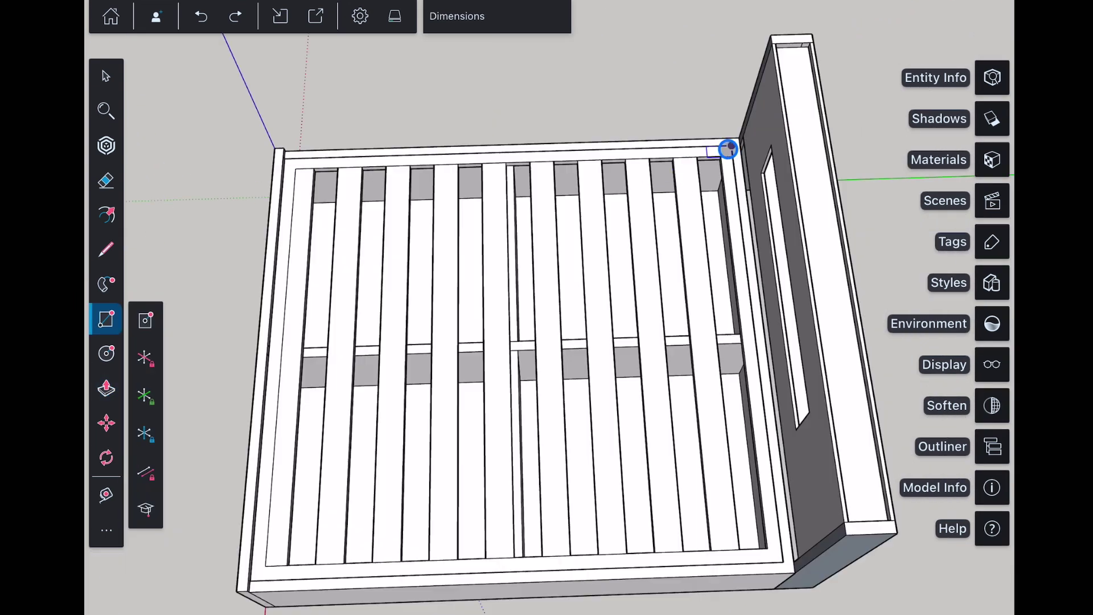
Draw a rectangle over the whole slat area and pull it up into a 5" mattress block
left_click_drag(727, 149, 257, 578)
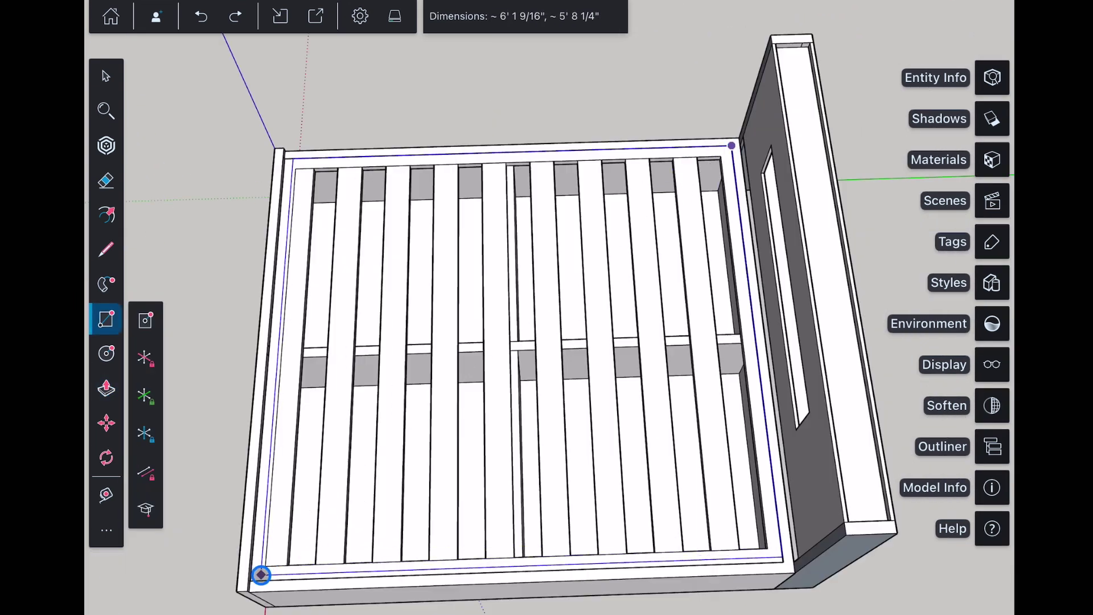
left_click(107, 389)
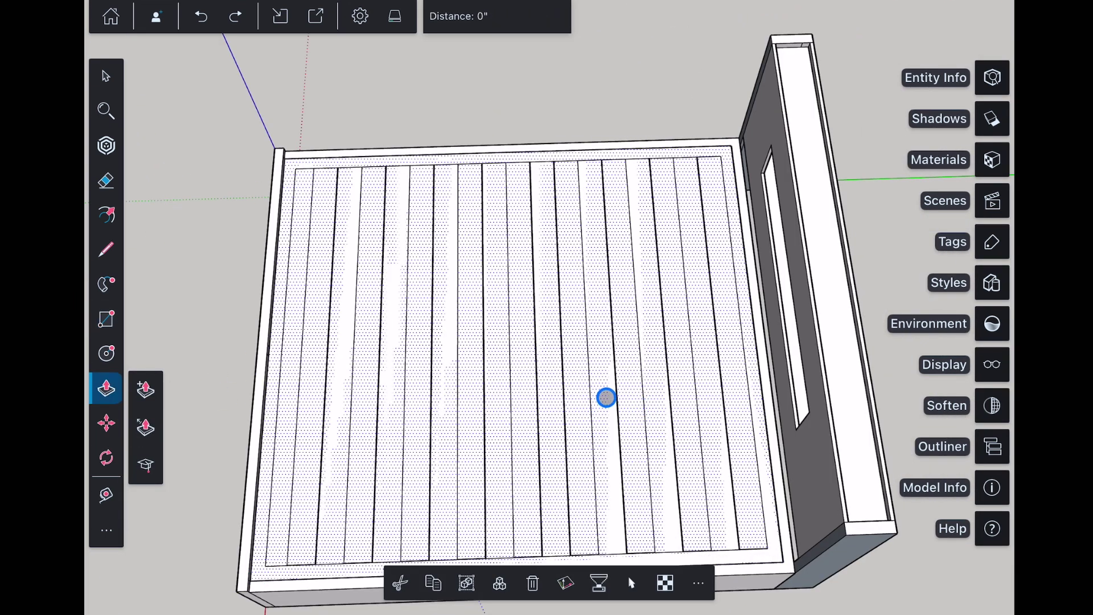
left_click_drag(607, 393, 607, 375)
left_click(497, 16)
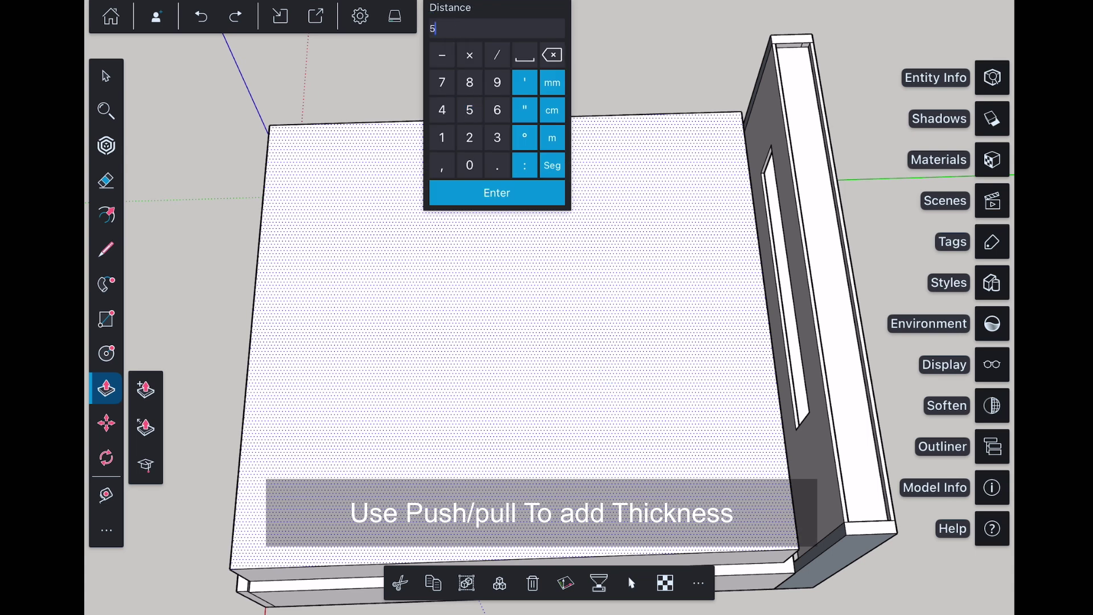
left_click(496, 192)
middle_click_drag(598, 342, 427, 257)
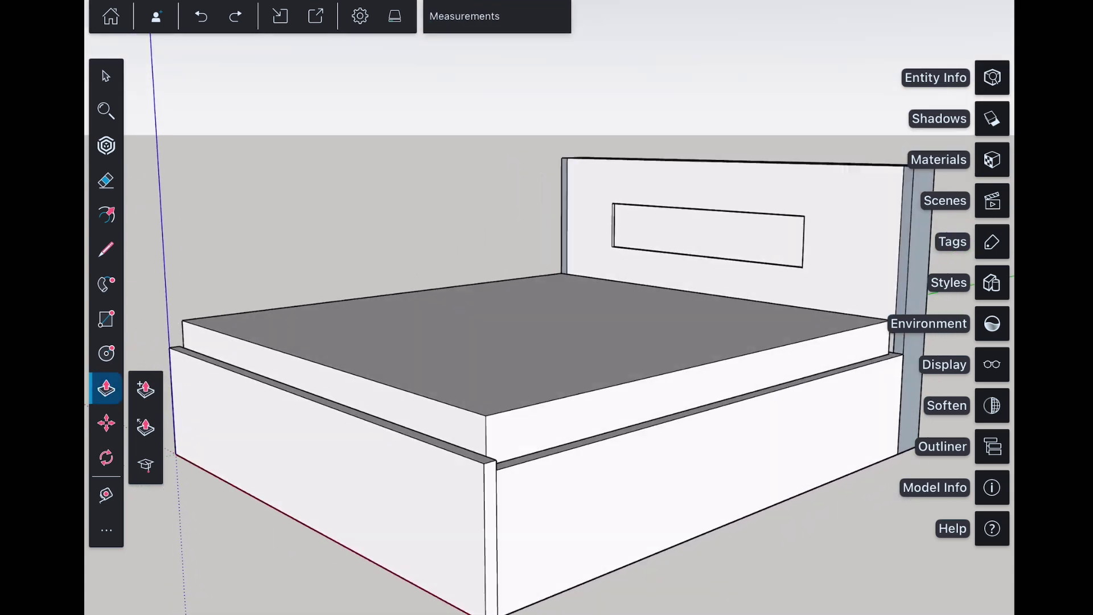
scroll(426, 384, "up", 5)
Draw a small 2 Point Arc (about 2" radius) rounding the mattress's front corner
left_click(106, 529)
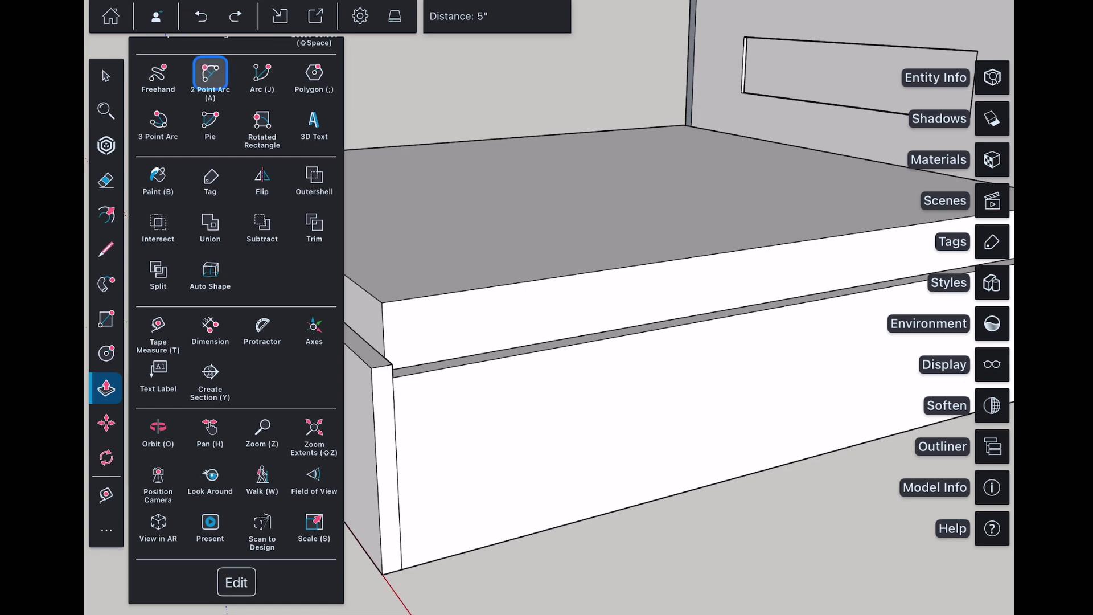
left_click(210, 77)
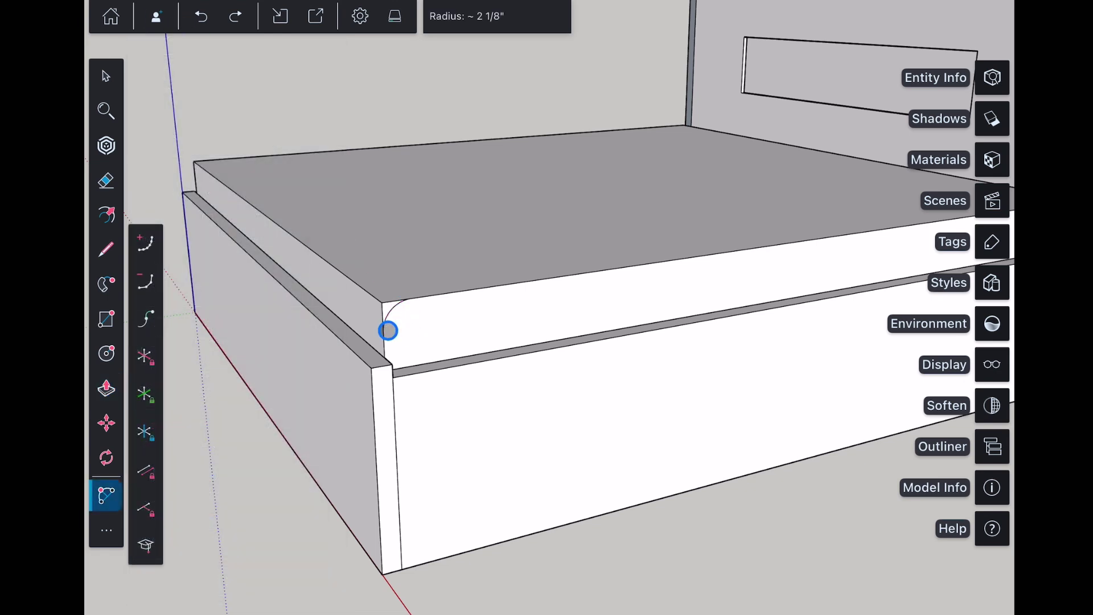
scroll(351, 273, "up", 2)
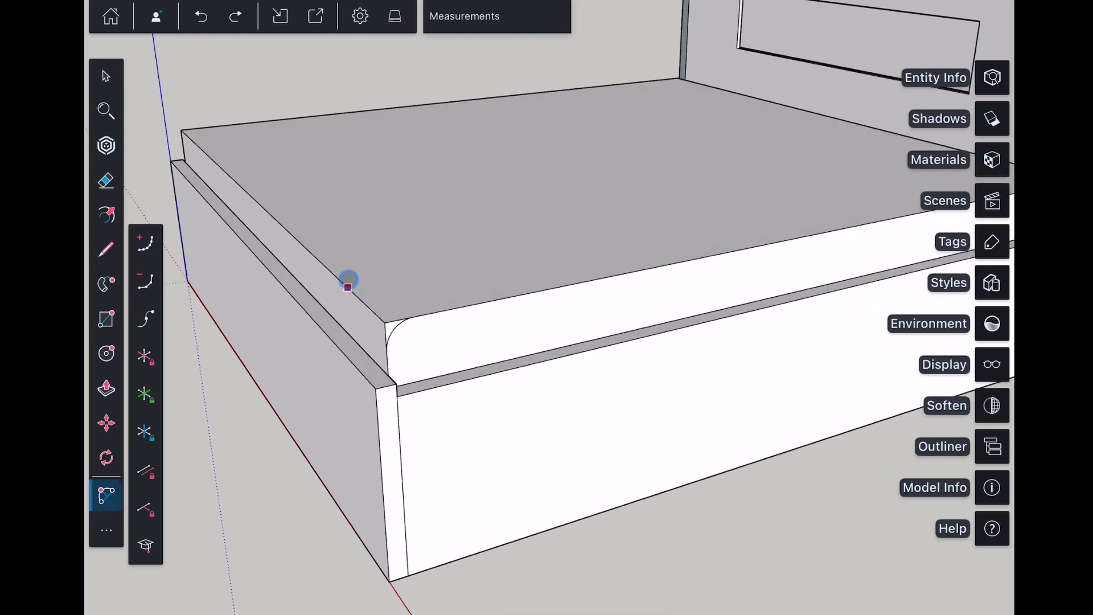
left_click(106, 76)
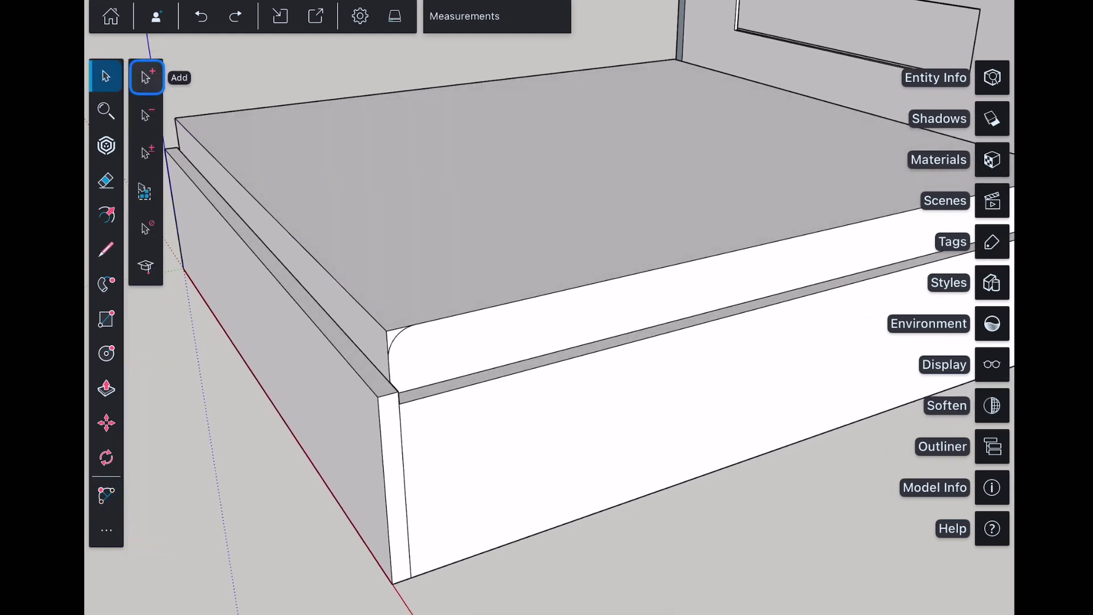
Select the mattress top edges as the sweep path, excluding the side face
left_click(229, 173)
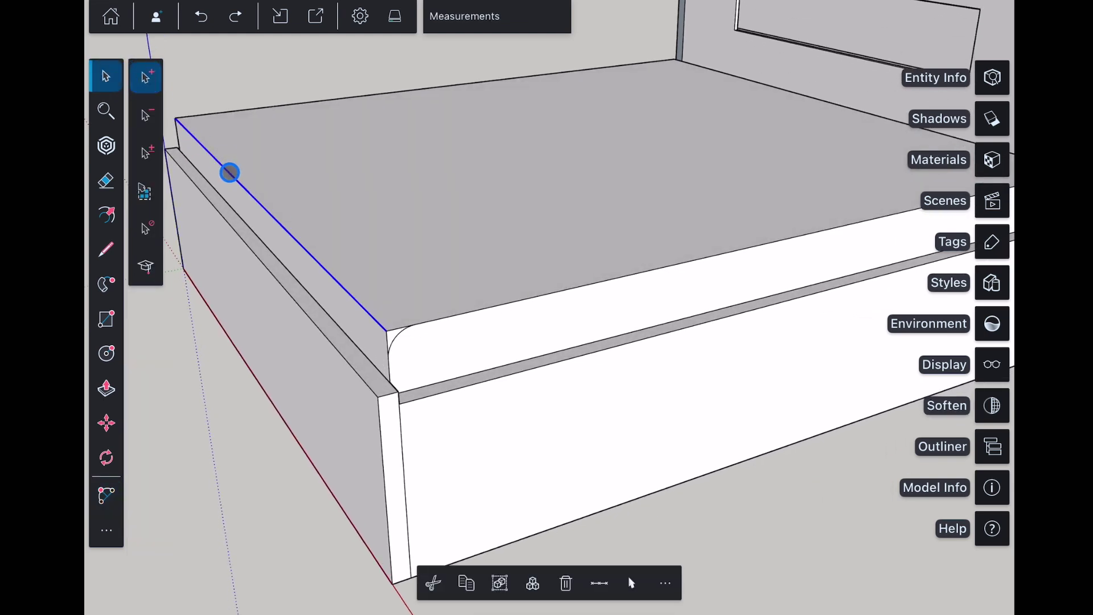
left_click(252, 106)
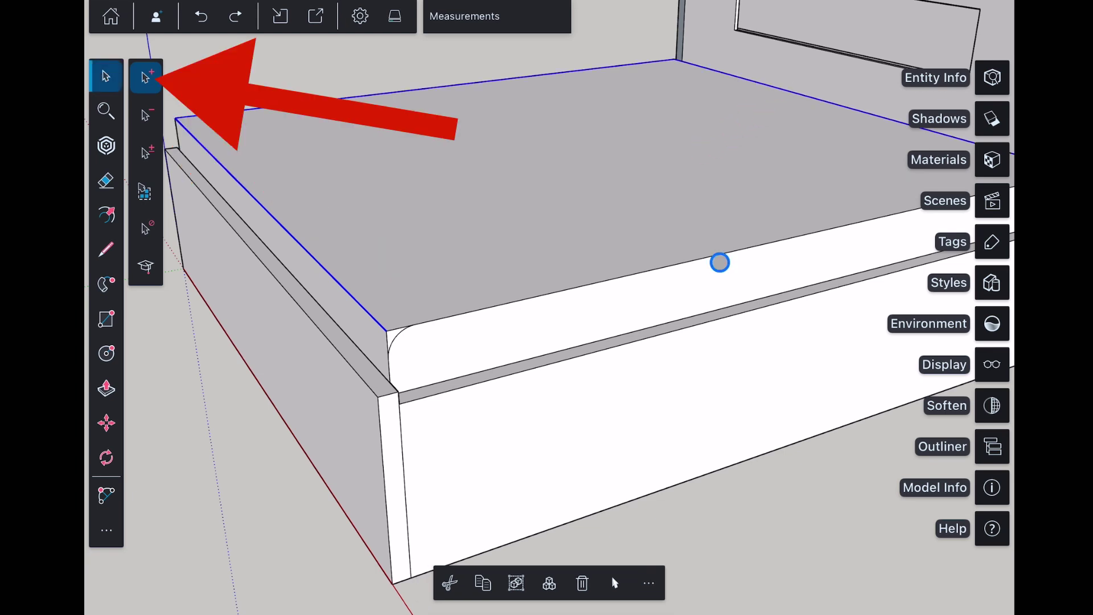
left_click(714, 261)
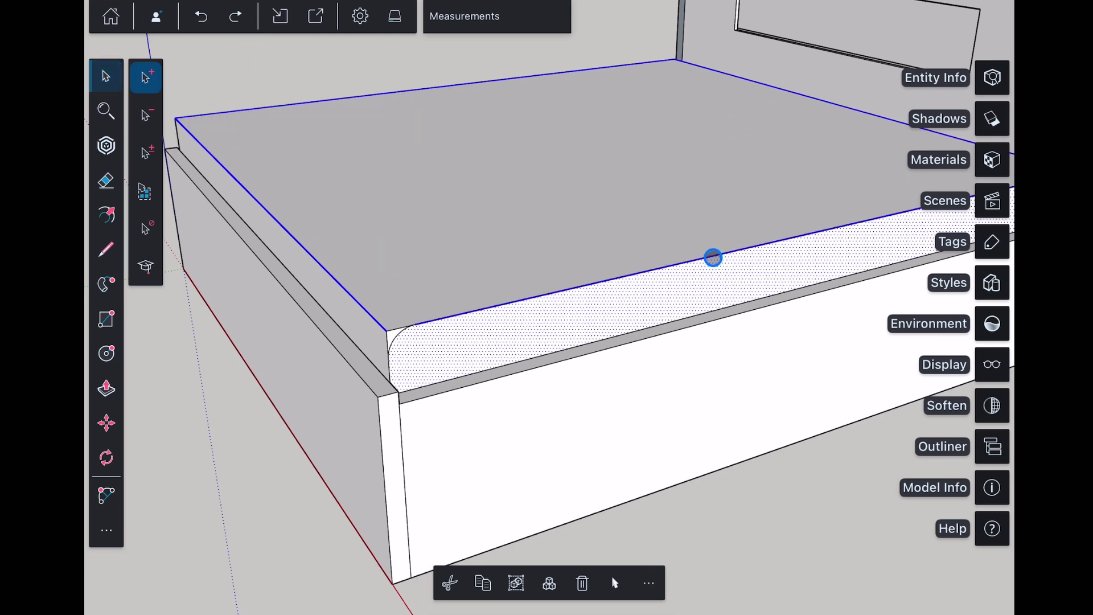
left_click(145, 115)
left_click(444, 338)
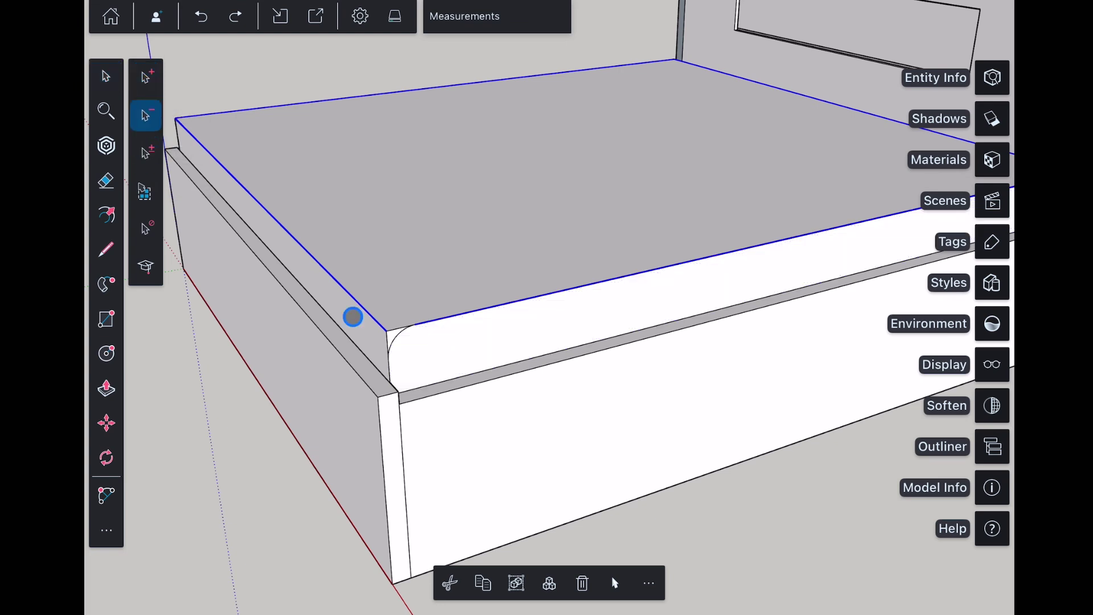
scroll(354, 316, "up", 5)
left_click(145, 77)
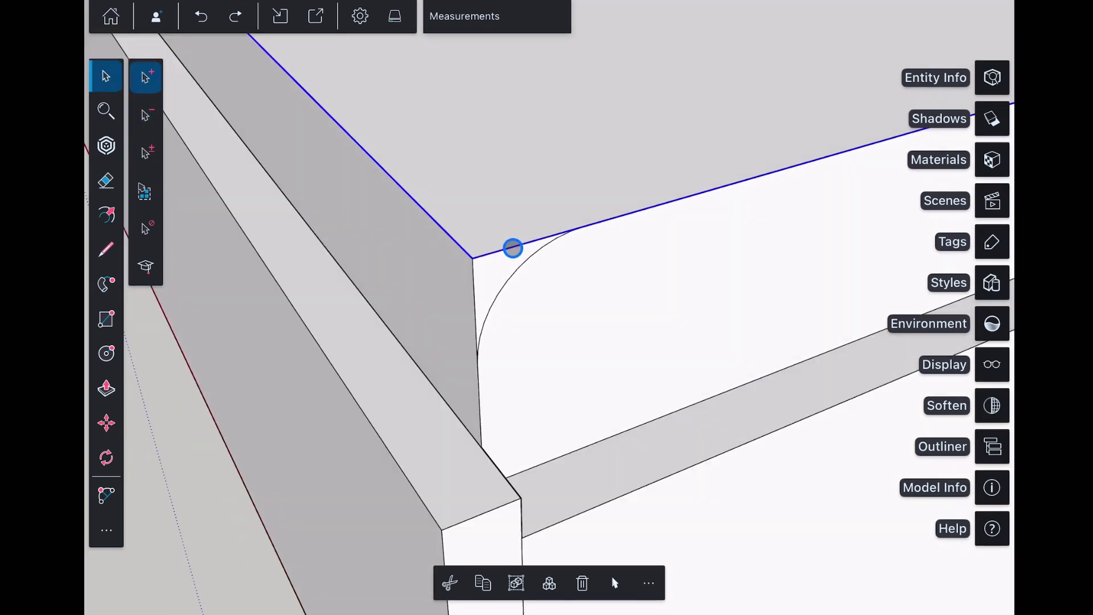
Sweep the curved corner profile around the path with Follow Me to round the mattress top
middle_click_drag(513, 248, 236, 345)
left_click(106, 284)
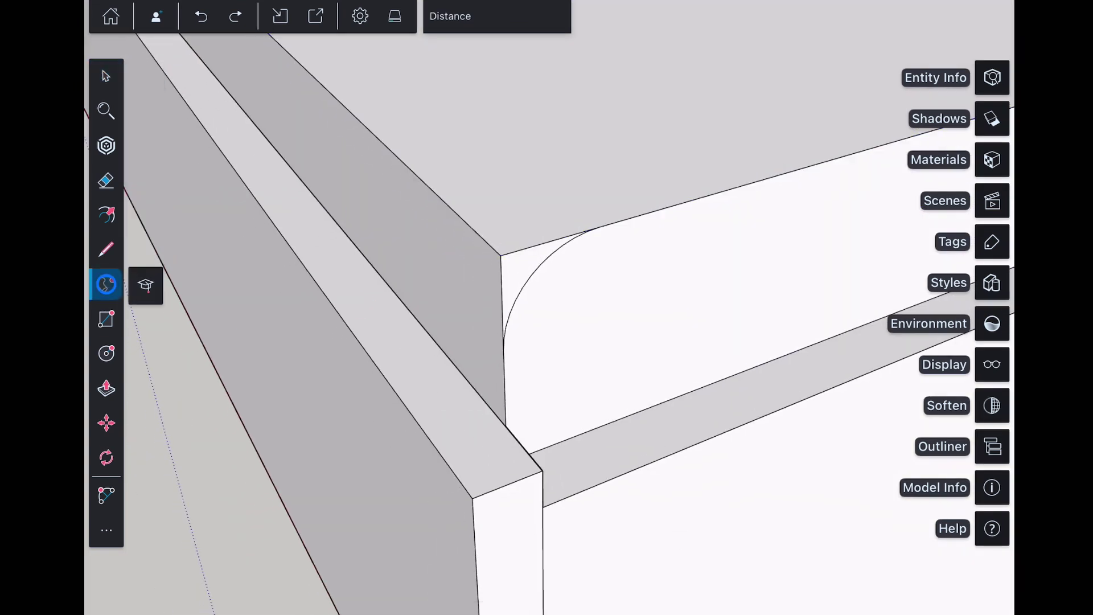
left_click(540, 265)
left_click(400, 162)
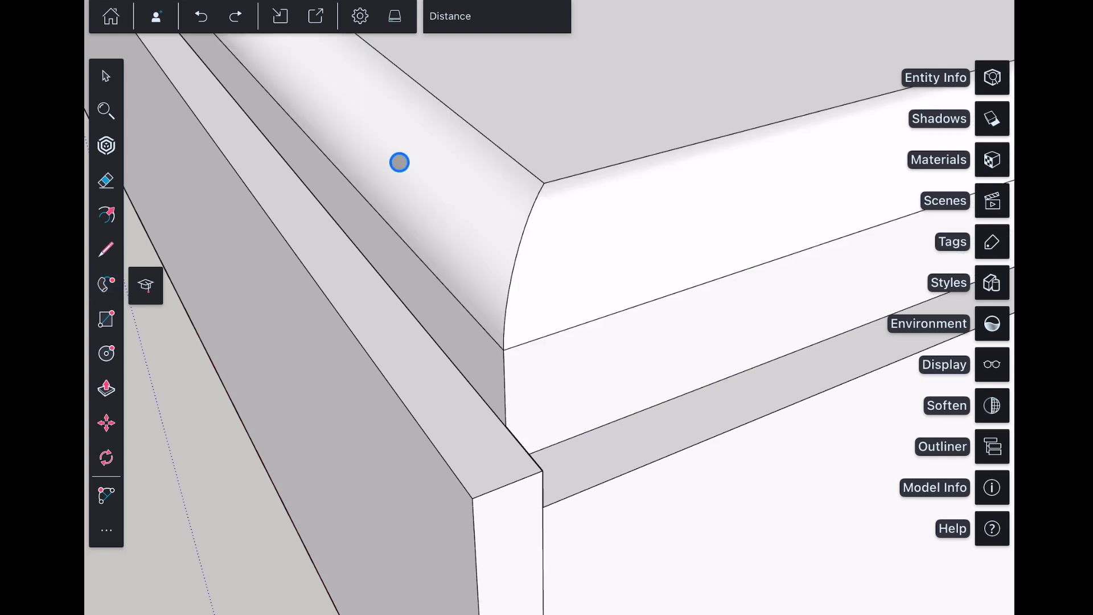
scroll(548, 307, "down", 5)
scroll(479, 256, "up", 4)
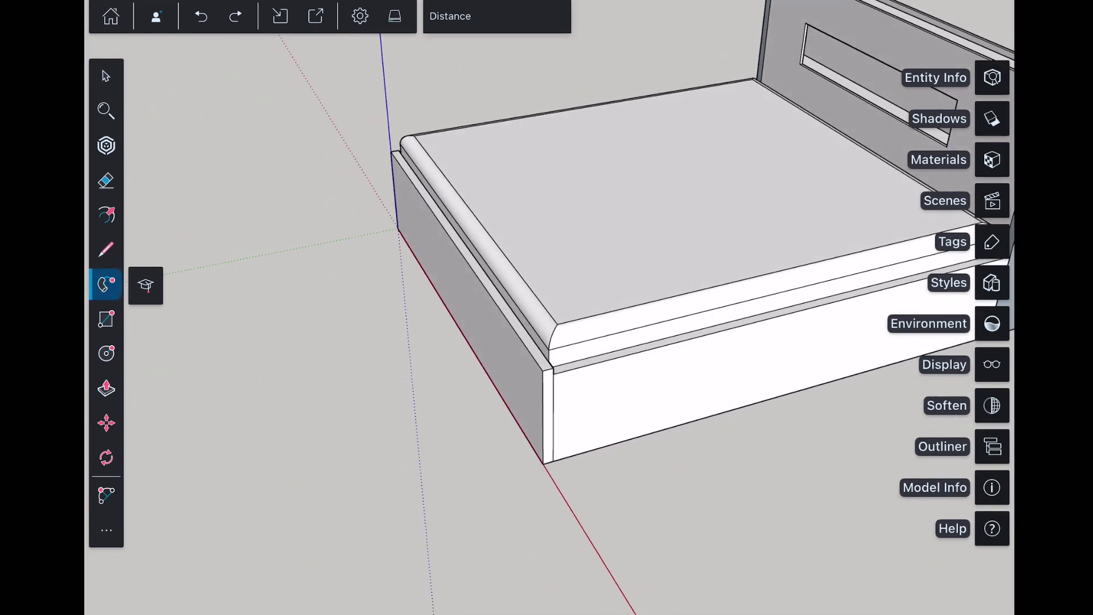
scroll(546, 308, "down", 3)
middle_click_drag(547, 308, 478, 358)
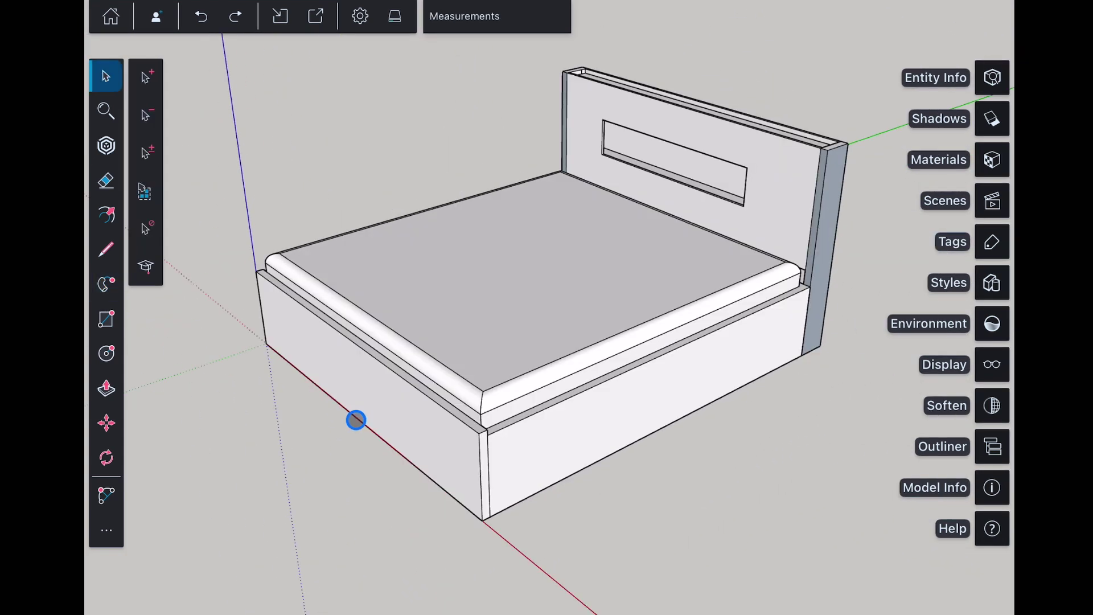
Inside the bed frame group, push the band under the mattress by one inch
double_click(386, 394)
left_click(107, 388)
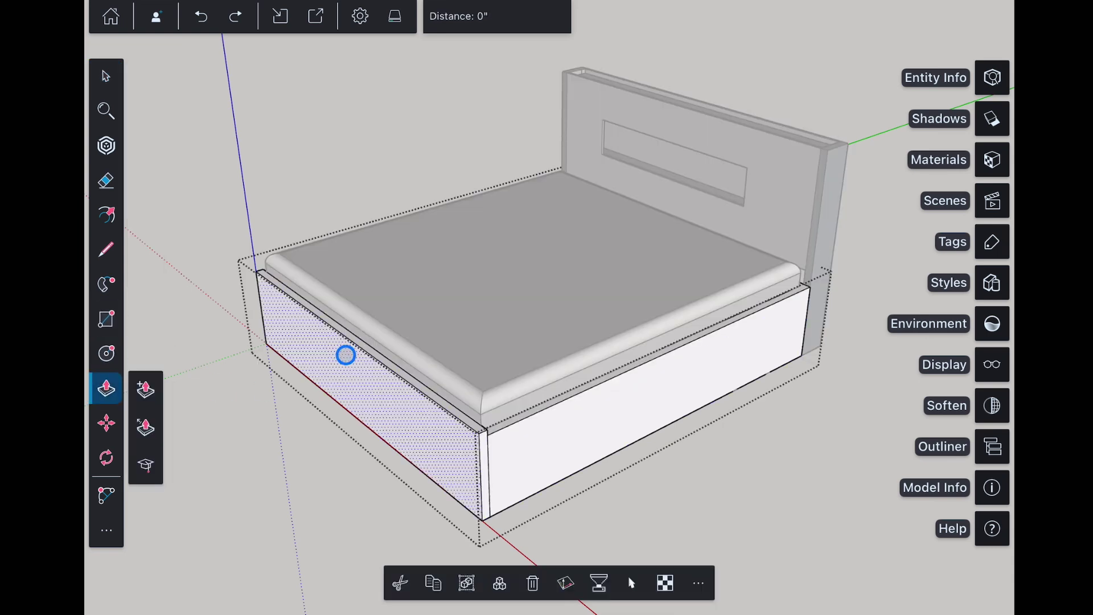
left_click_drag(383, 358, 383, 351)
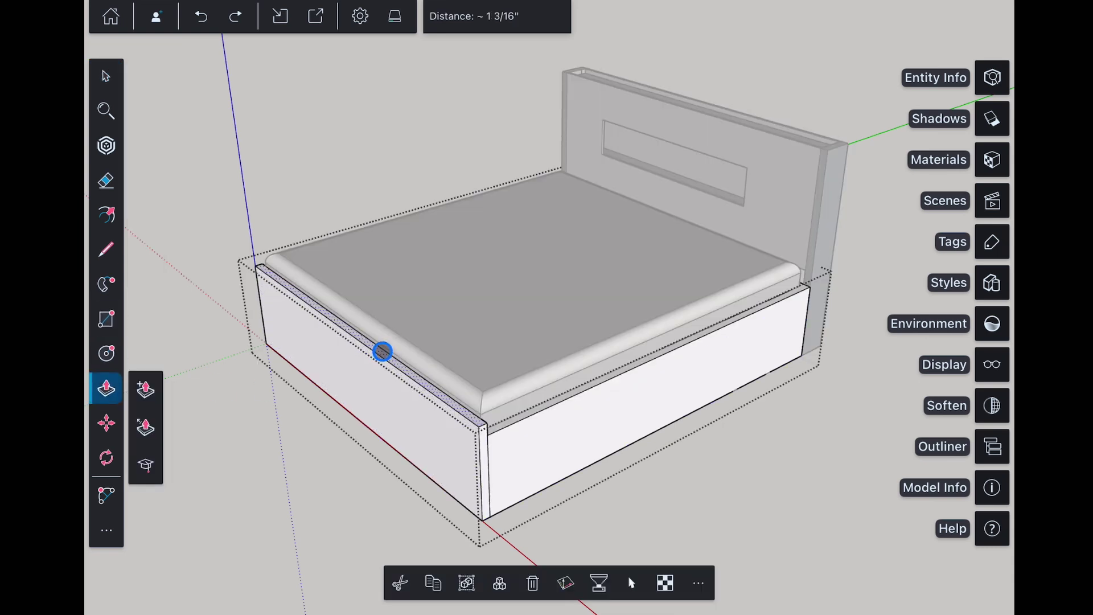
left_click(497, 15)
type("1")
key("Return")
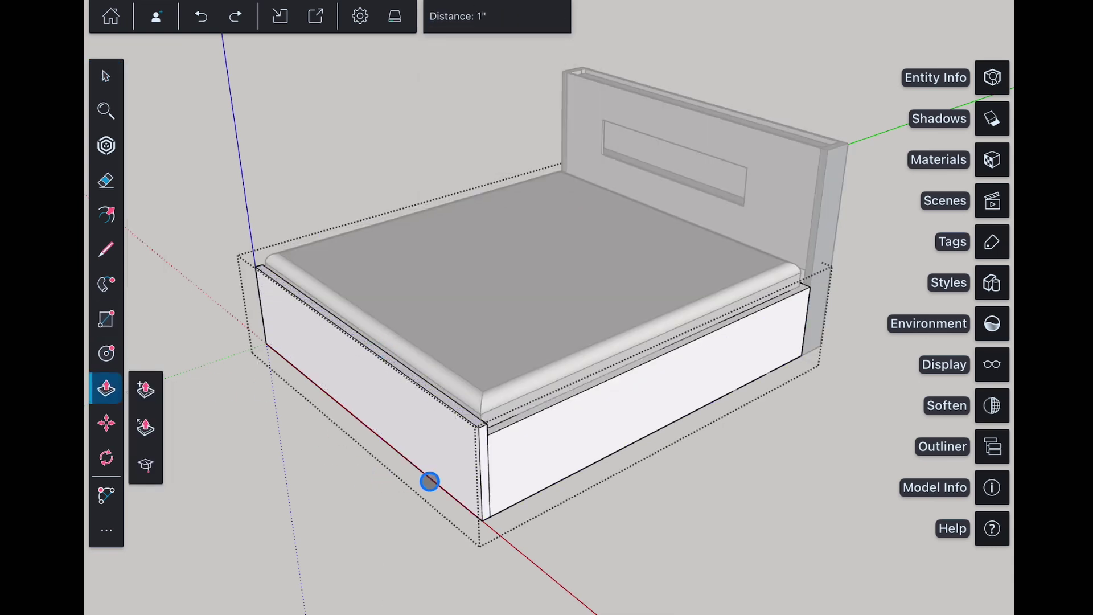
scroll(442, 504, "up", 4)
Reduce the band recess to half an inch and orbit out to view the whole bed
left_click_drag(442, 504, 431, 512)
left_click(498, 15)
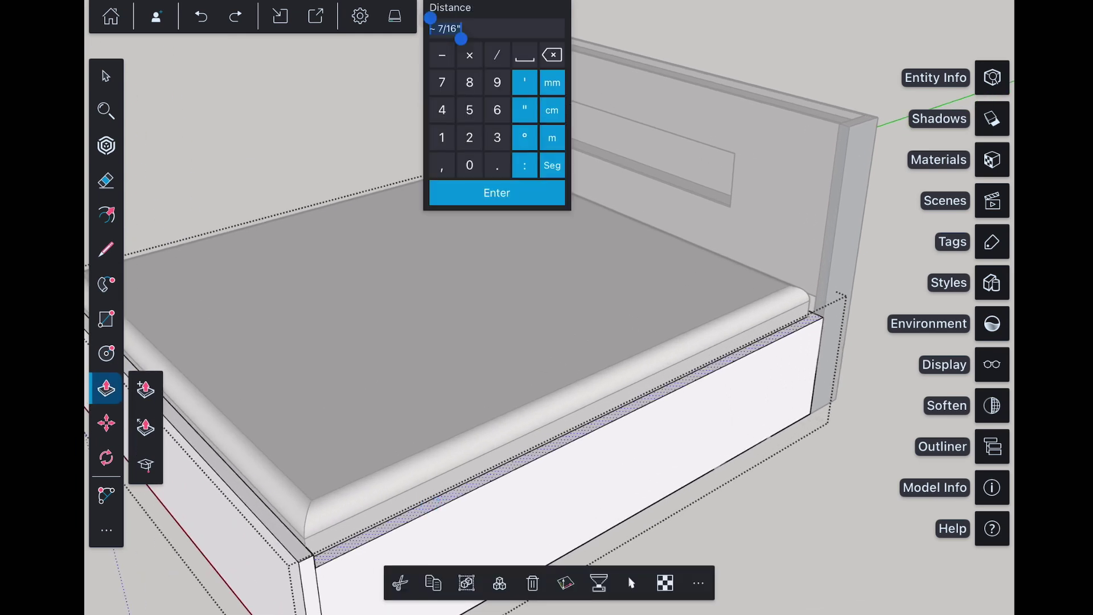
key("Return")
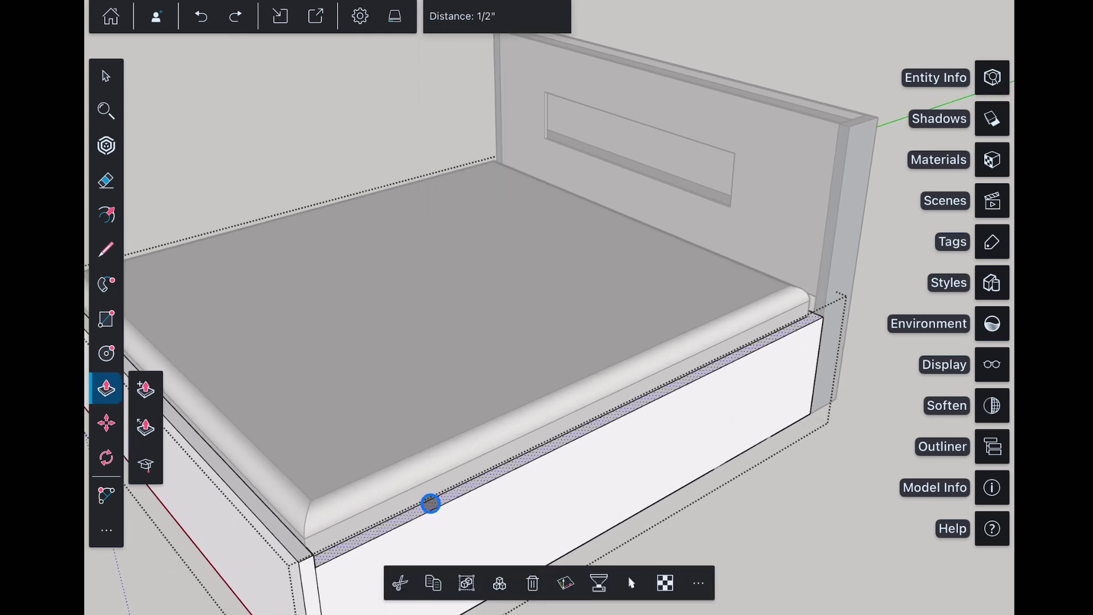
middle_click_drag(431, 504, 597, 343)
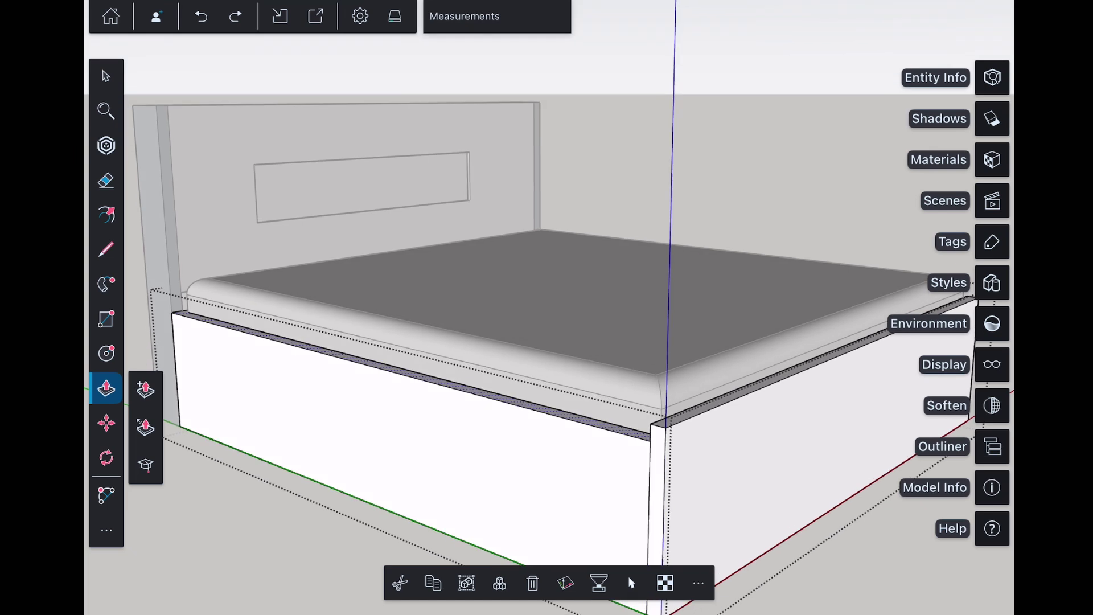
left_click(106, 77)
middle_click_drag(512, 342, 427, 257)
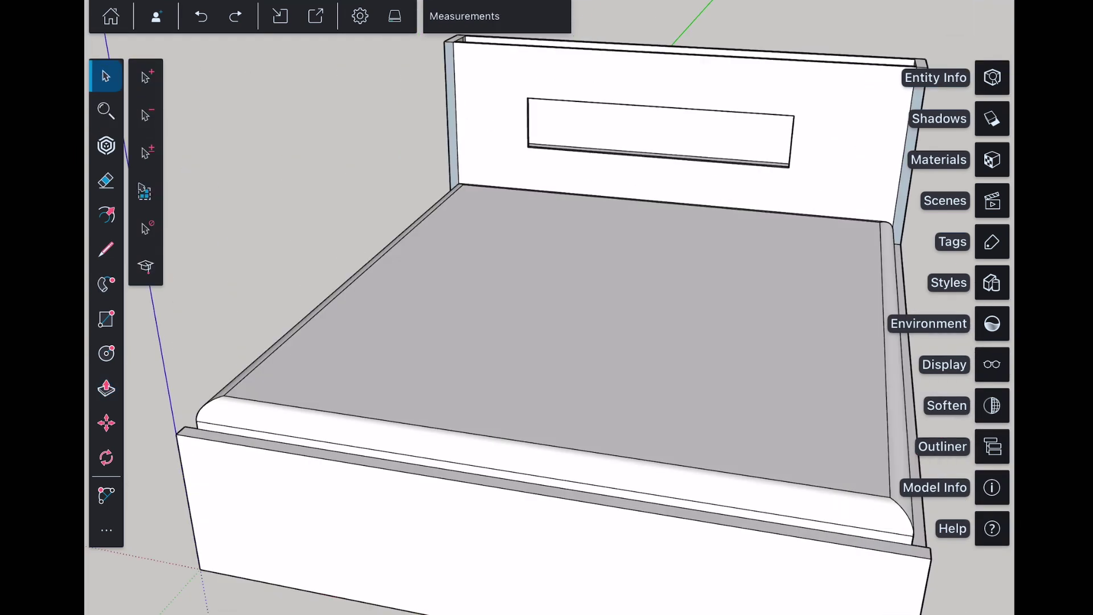
middle_click_drag(546, 342, 427, 256)
scroll(547, 342, "down", 3)
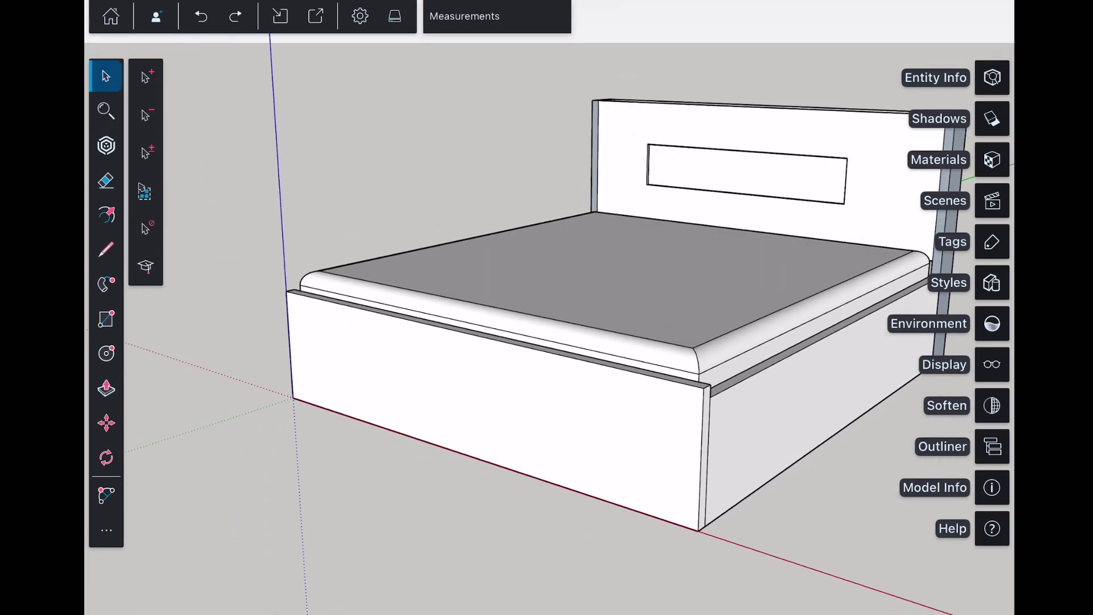
scroll(316, 581, "up", 3)
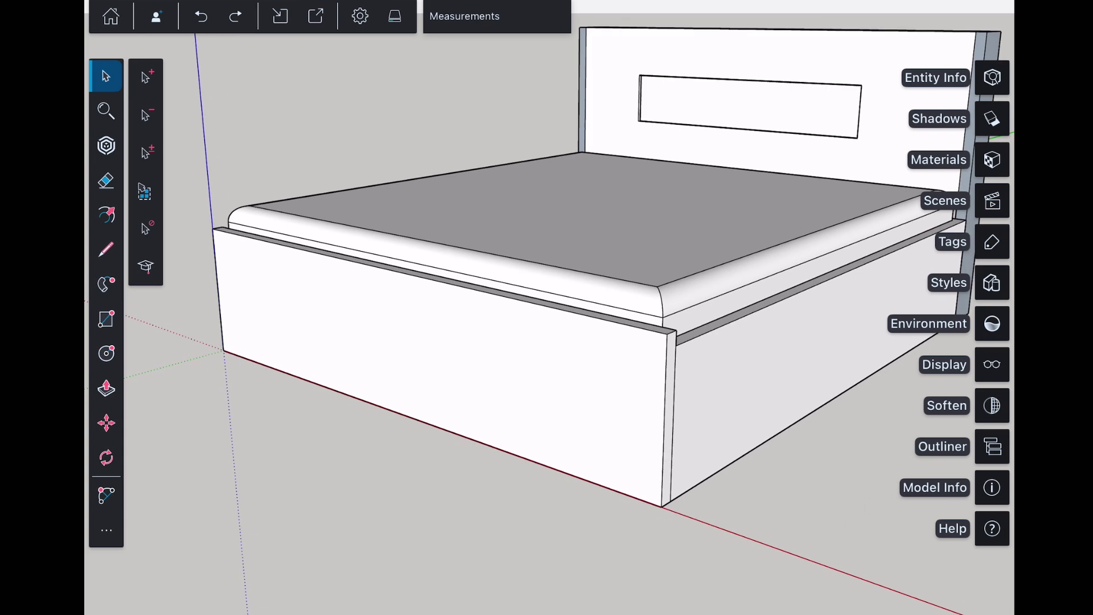
Inside the base group, place two Tape Measure guides at 2' intervals along the front face
double_click(357, 353)
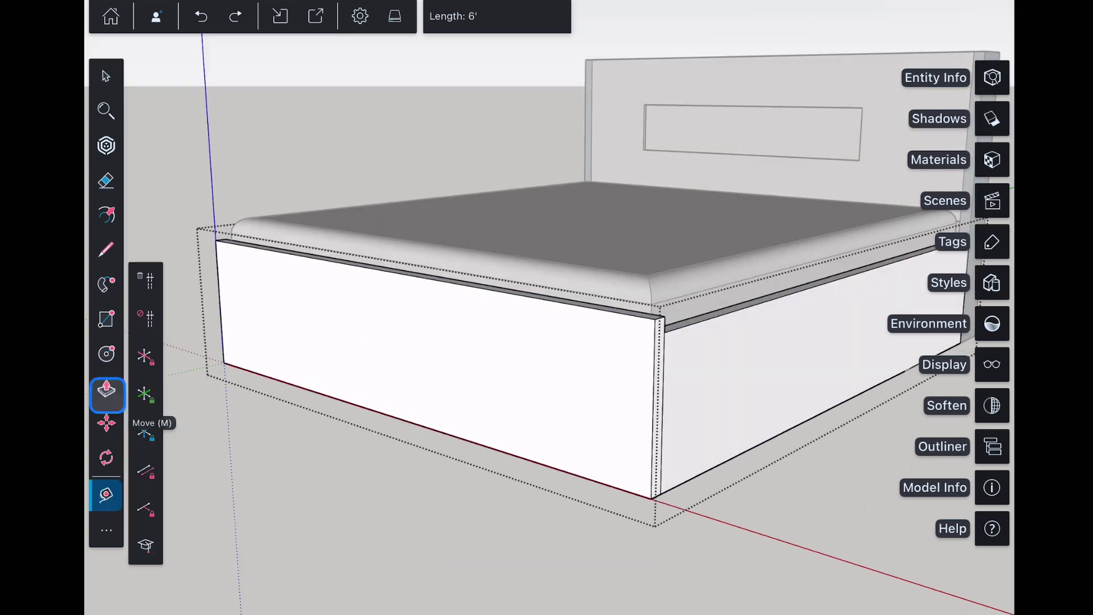
left_click(106, 494)
left_click_drag(221, 321, 325, 350)
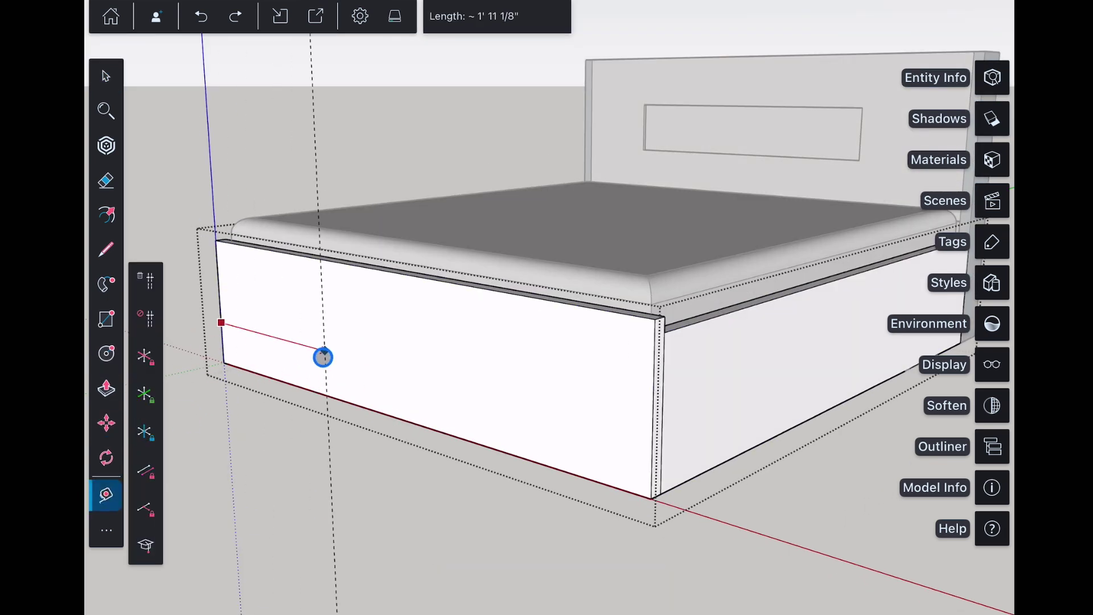
left_click(498, 15)
left_click(469, 138)
left_click(497, 192)
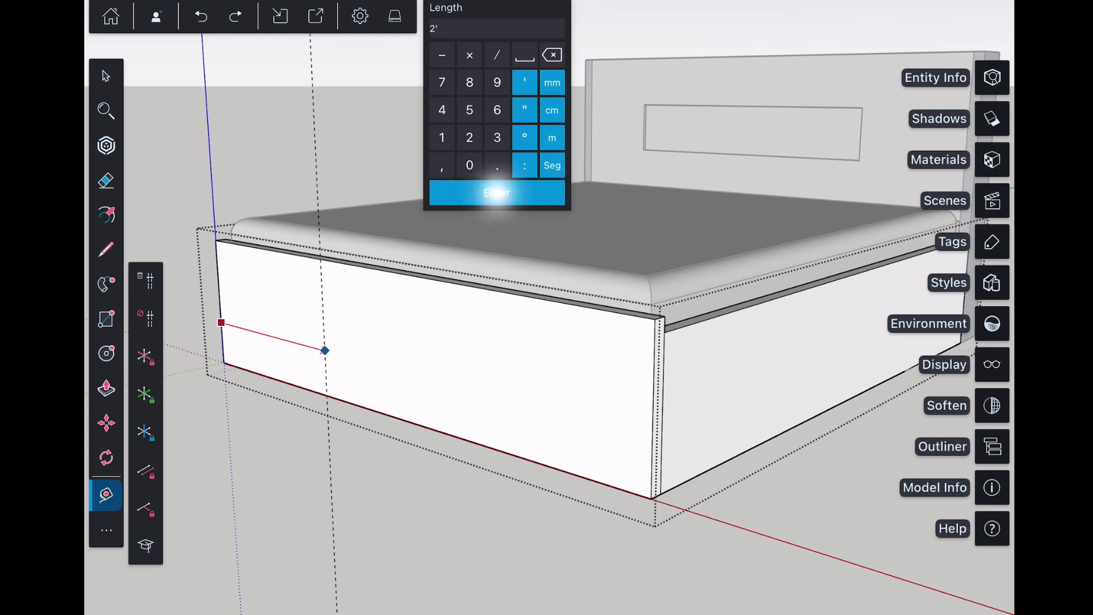
left_click_drag(328, 352, 439, 384)
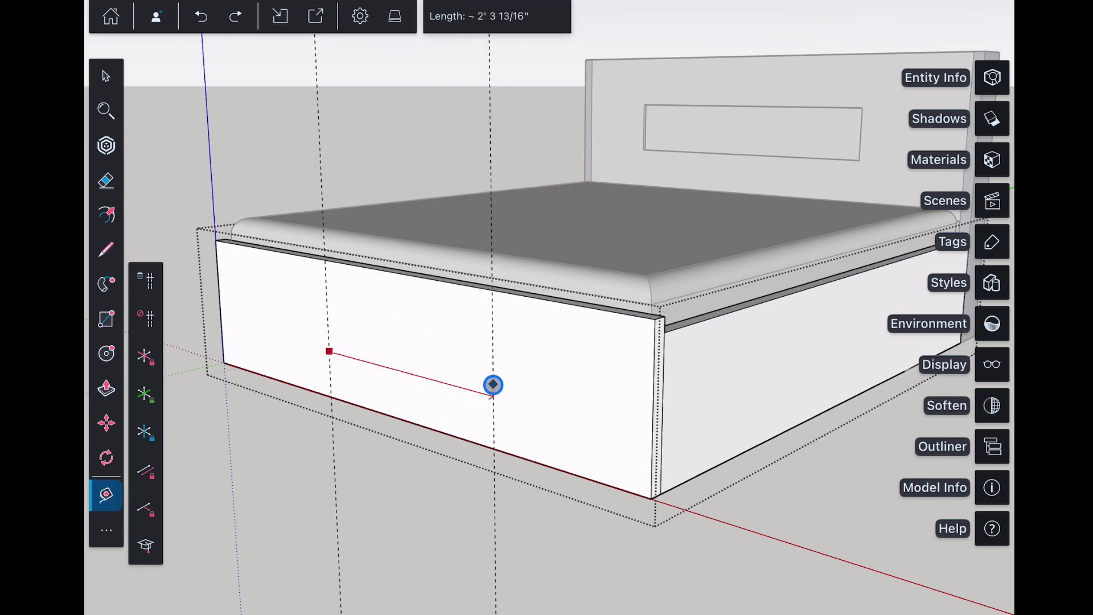
left_click(497, 16)
left_click(469, 136)
left_click(497, 193)
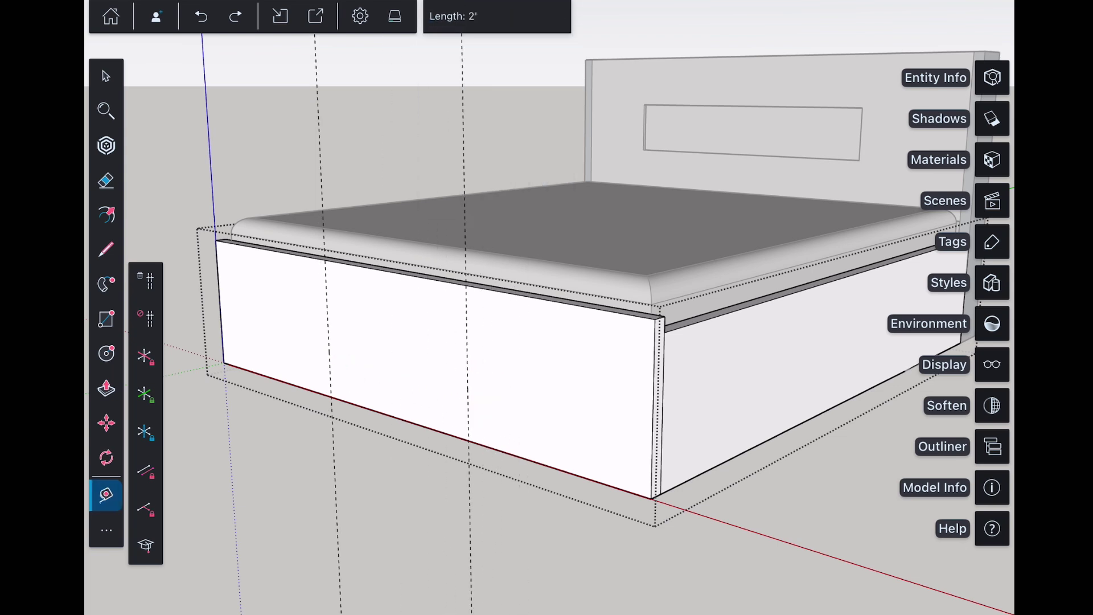
Draw vertical lines along the guides dividing the front into three drawer fronts
left_click(107, 249)
left_click(336, 263)
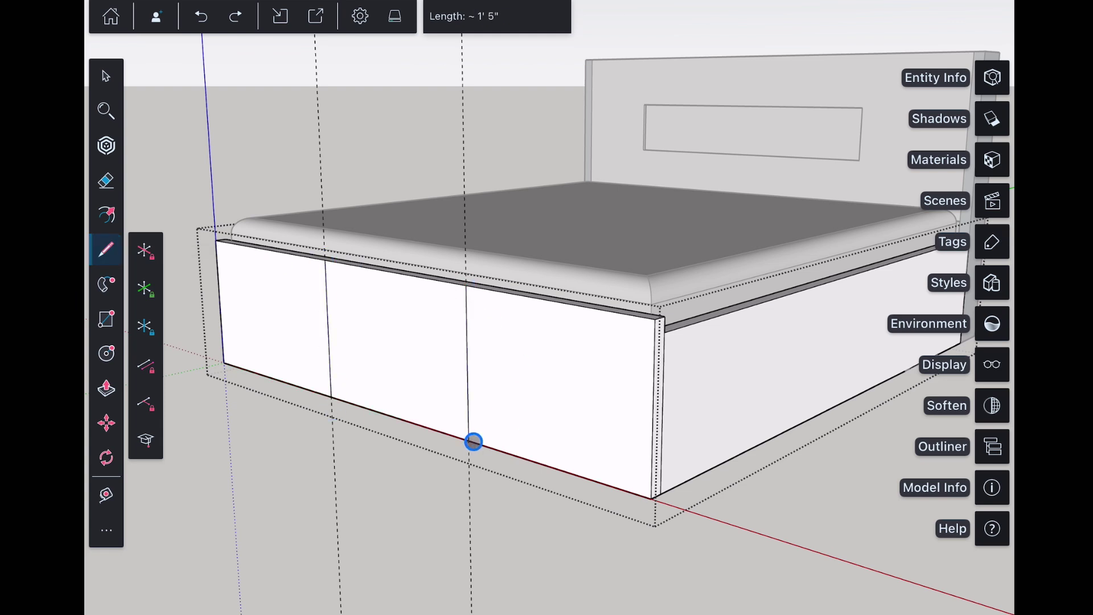
left_click(107, 388)
Offset each of the three drawer fronts inward to create inset borders
left_click(106, 283)
left_click(106, 215)
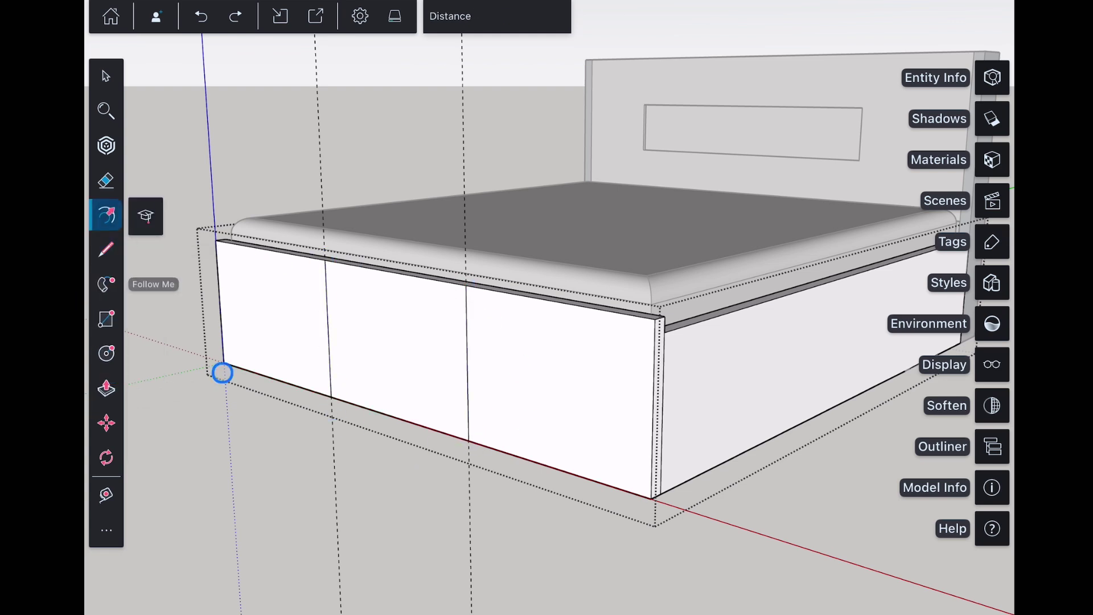
left_click(271, 356)
left_click(498, 16)
left_click(496, 192)
double_click(370, 361)
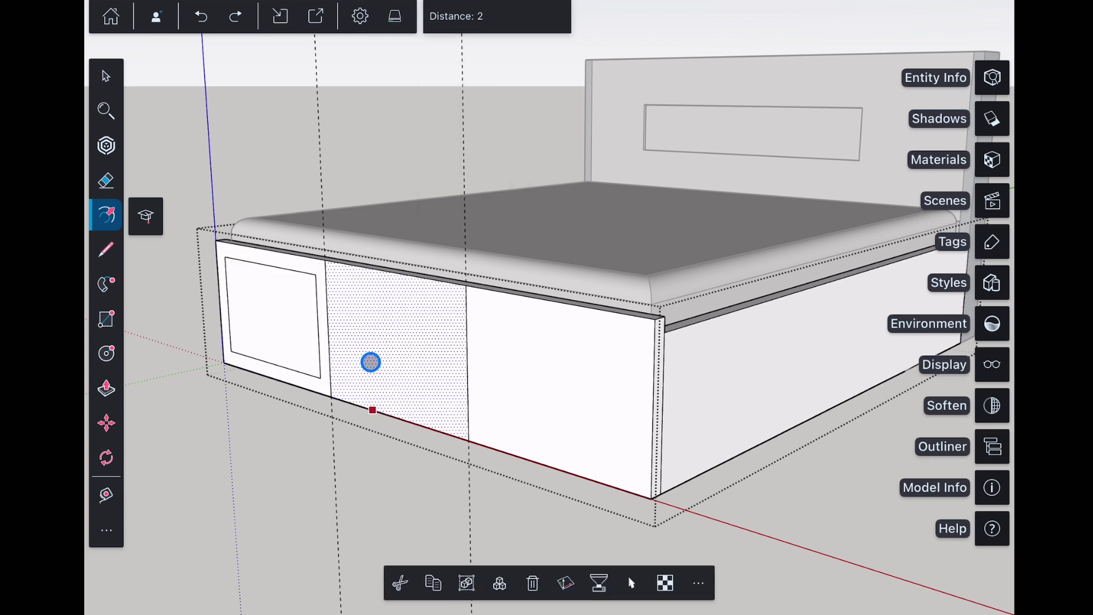
double_click(514, 376)
Box-select the two vertical guide lines and delete them
left_click(106, 76)
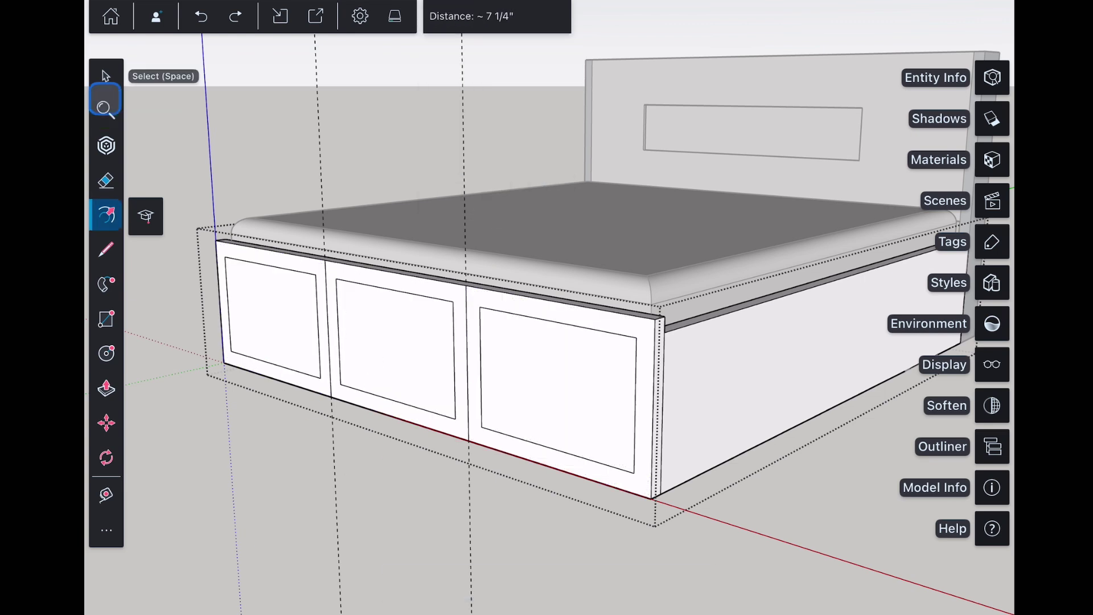
left_click(523, 585)
left_click_drag(293, 499, 517, 576)
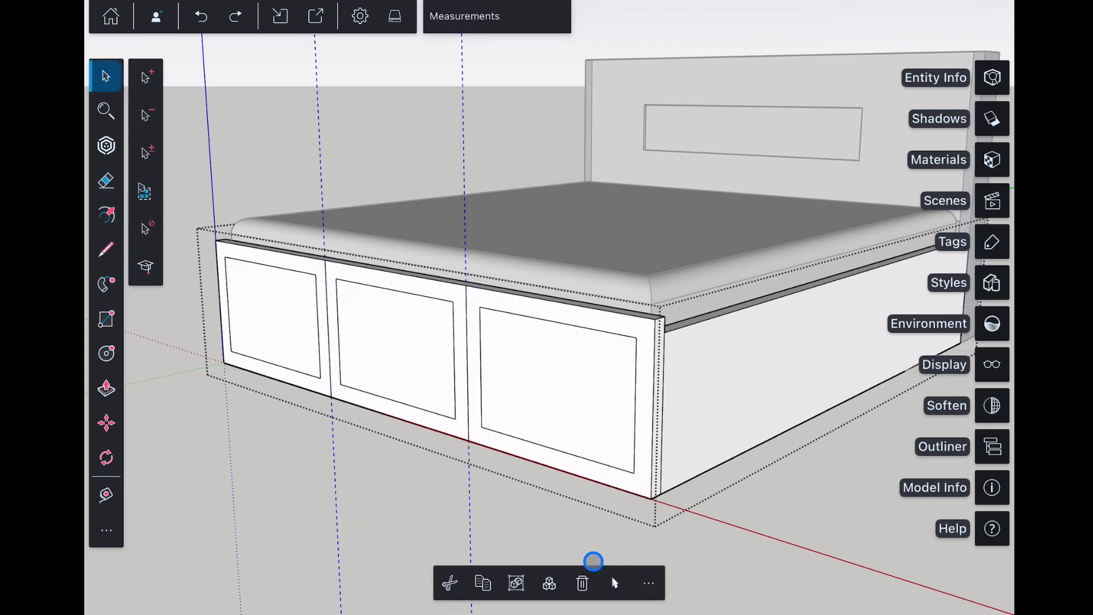
left_click(582, 583)
Recess all three inner drawer panels by 1/2" and orbit out to see the bed front
left_click(107, 387)
left_click(283, 338)
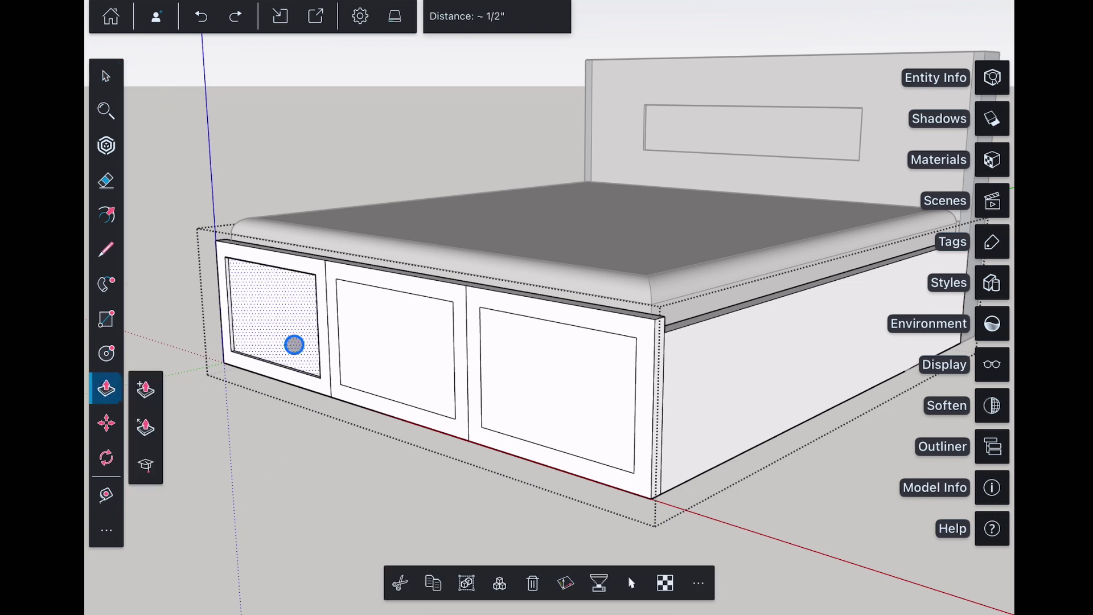
left_click(395, 377)
left_click(547, 415)
middle_click_drag(434, 501, 598, 341)
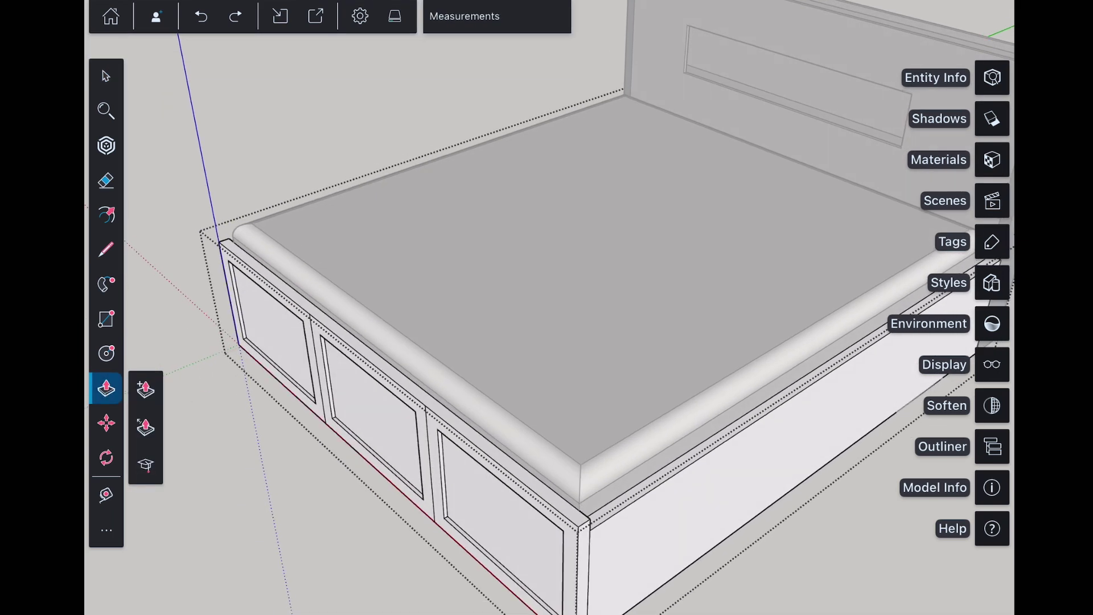
middle_click_drag(547, 427, 547, 256)
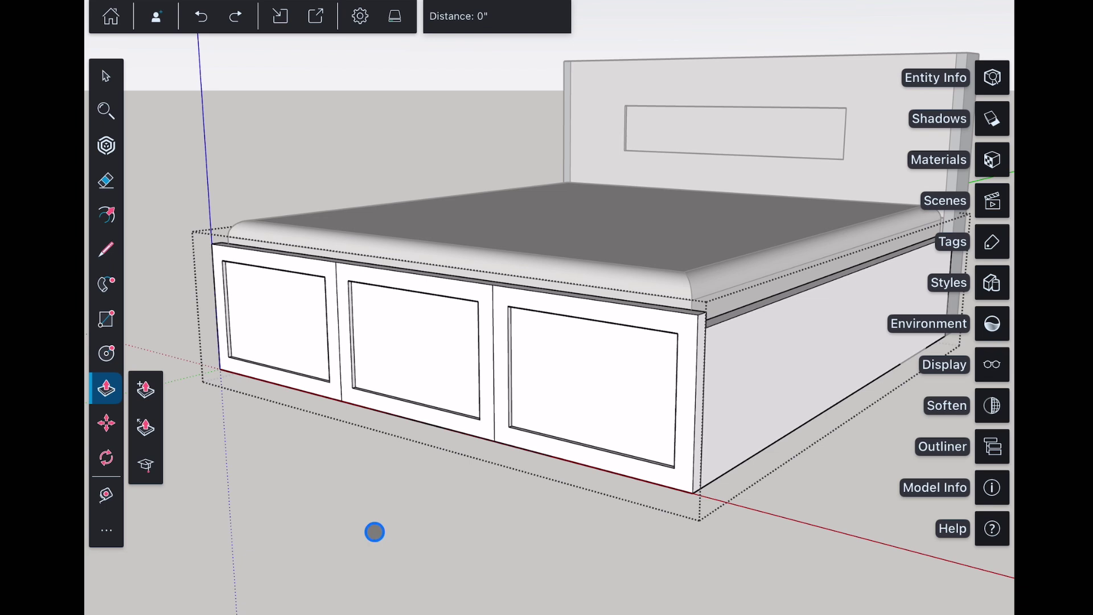
scroll(381, 418, "up", 8)
Round the first top corner of the front panel with a 2 Point Arc and push the sliver away
left_click(106, 320)
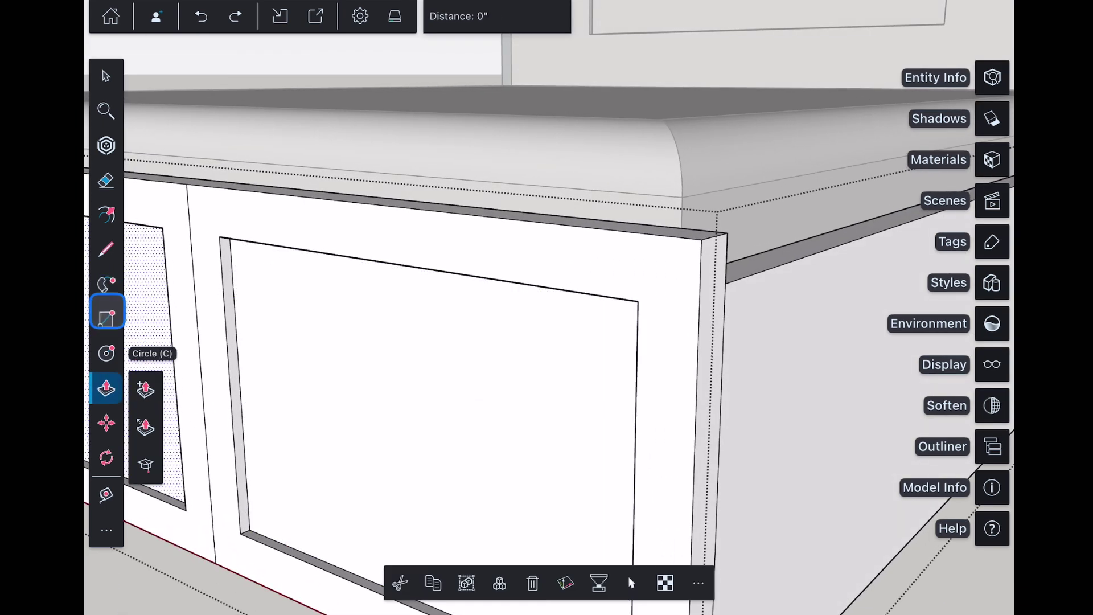
left_click(106, 530)
left_click(213, 70)
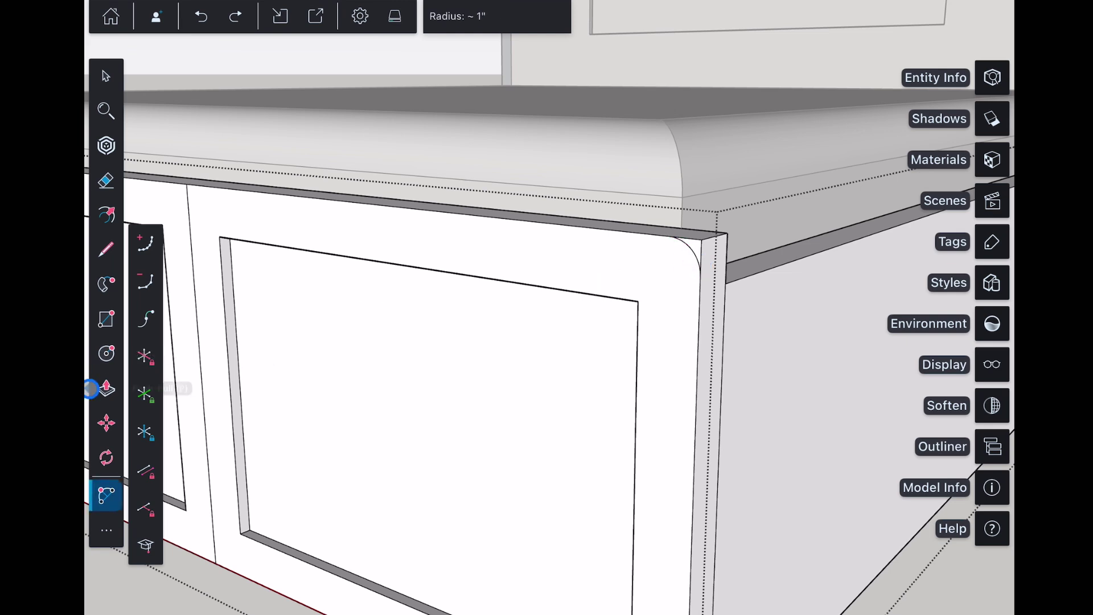
left_click(106, 389)
left_click_drag(698, 249, 724, 237)
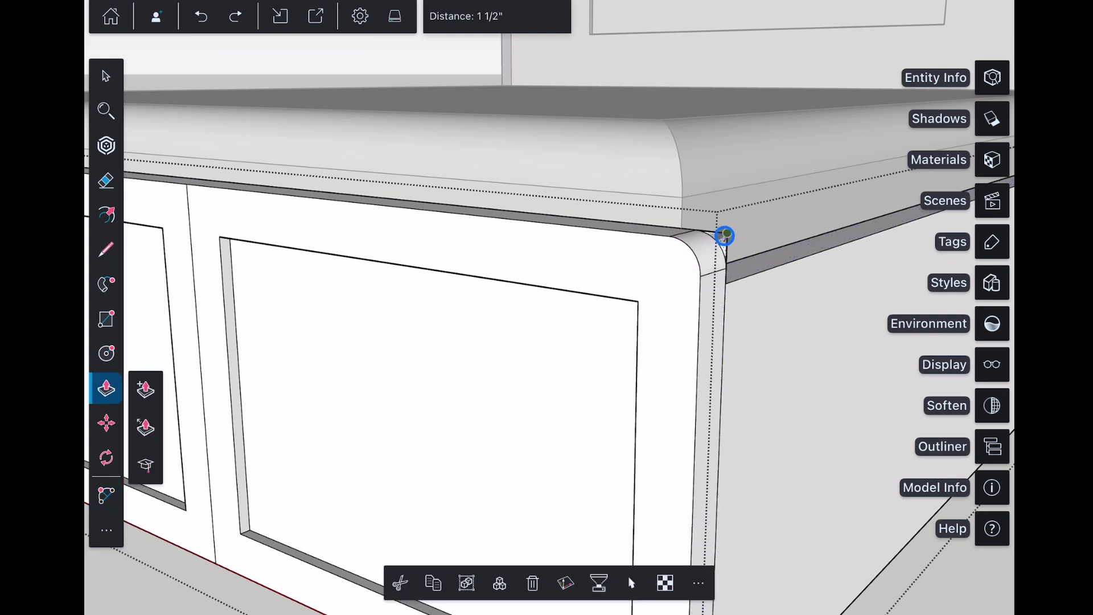
scroll(441, 367, "down", 6)
scroll(441, 368, "up", 8)
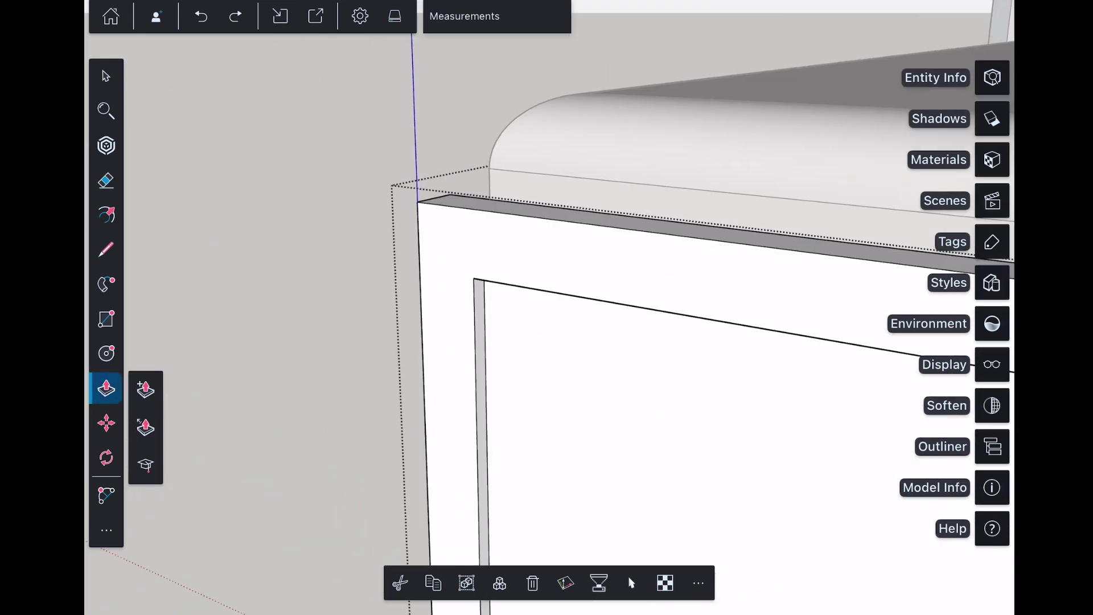
Round the second top corner the same way and remove its leftover sliver
left_click(106, 495)
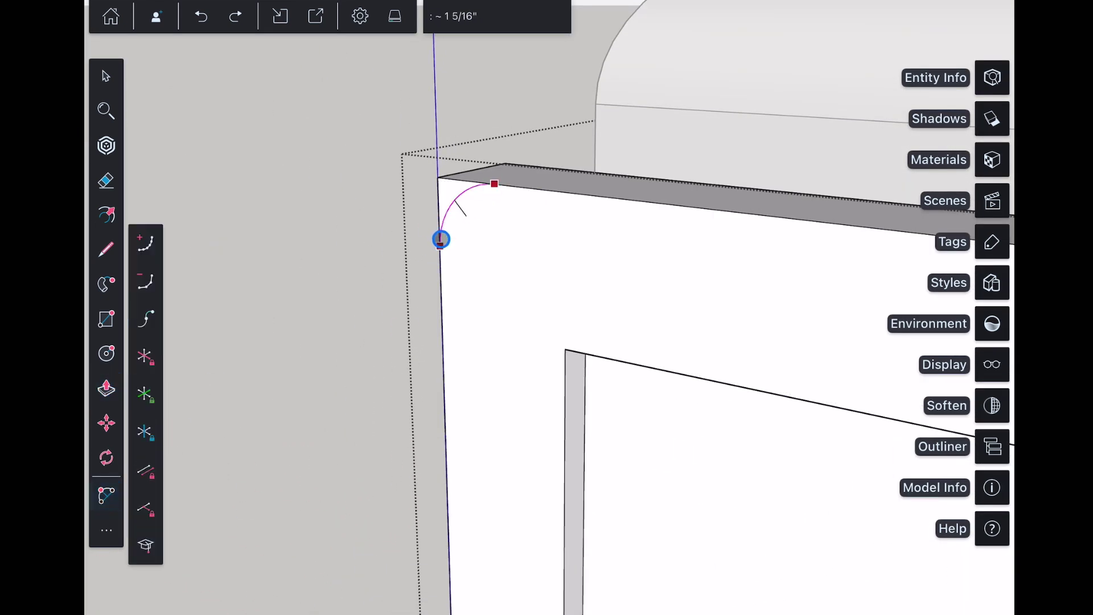
left_click(106, 389)
left_click_drag(451, 188, 502, 171)
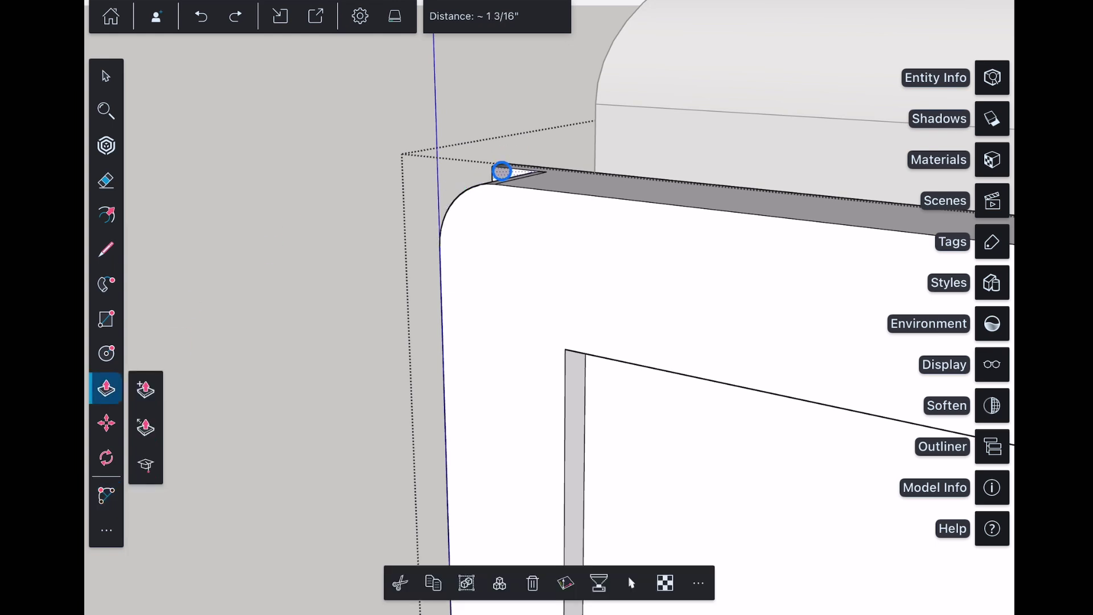
left_click(517, 164)
scroll(295, 195, "down", 10)
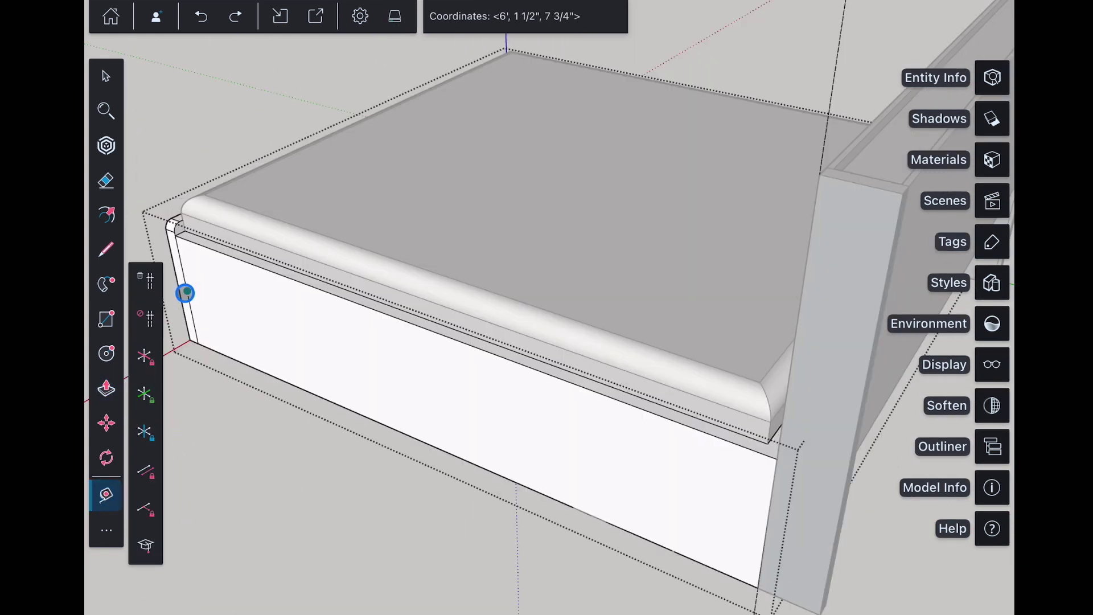
Guide the side panel's midpoint and offset both drawer faces inward by 2"
left_click_drag(186, 294, 269, 341)
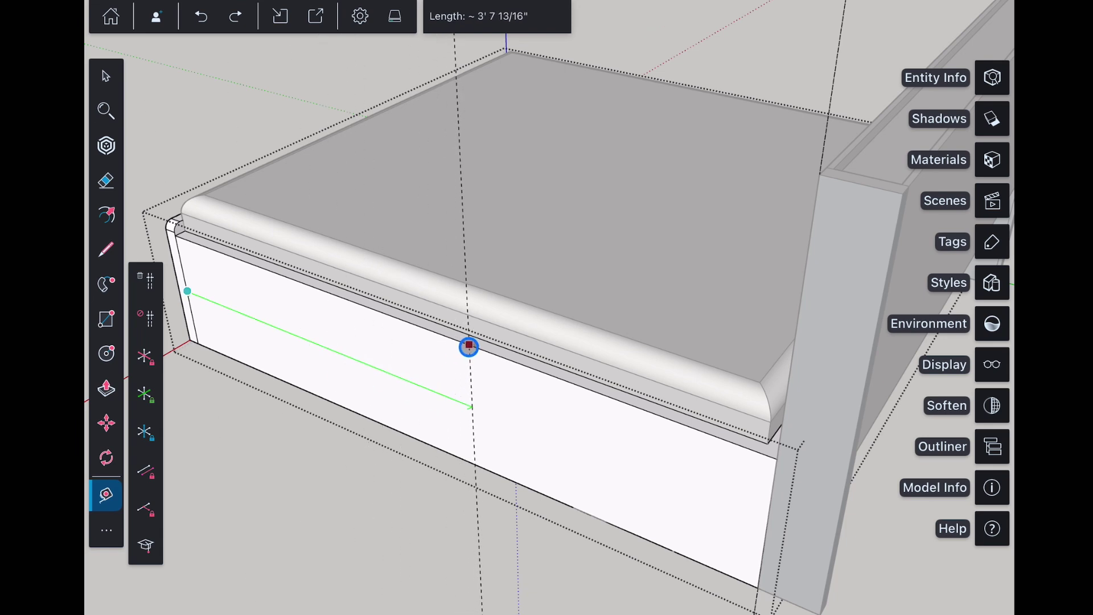
left_click(427, 333)
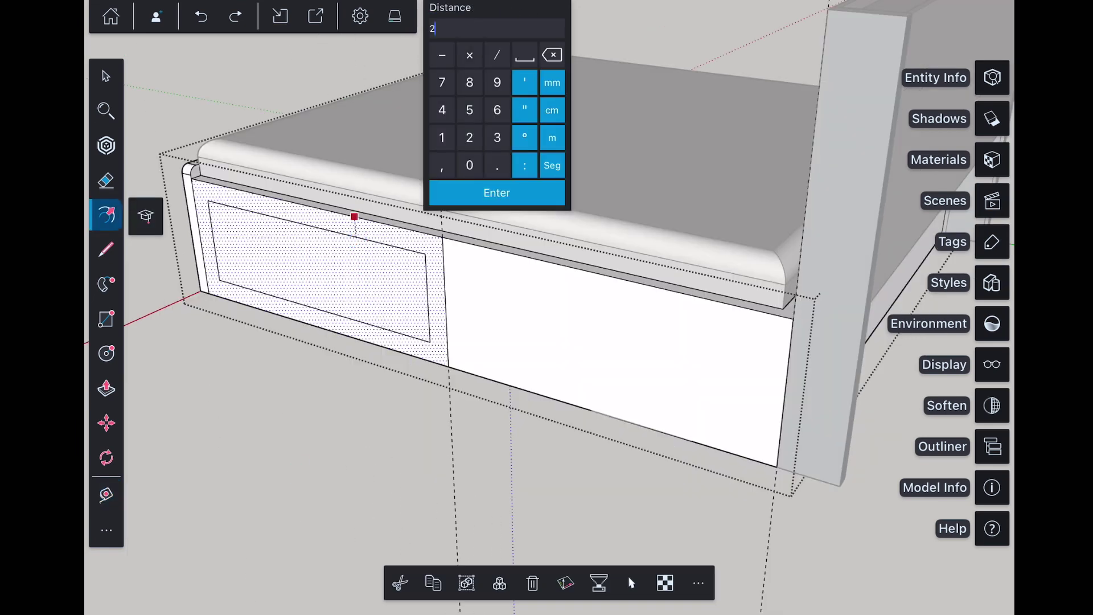
left_click(496, 193)
double_click(560, 275)
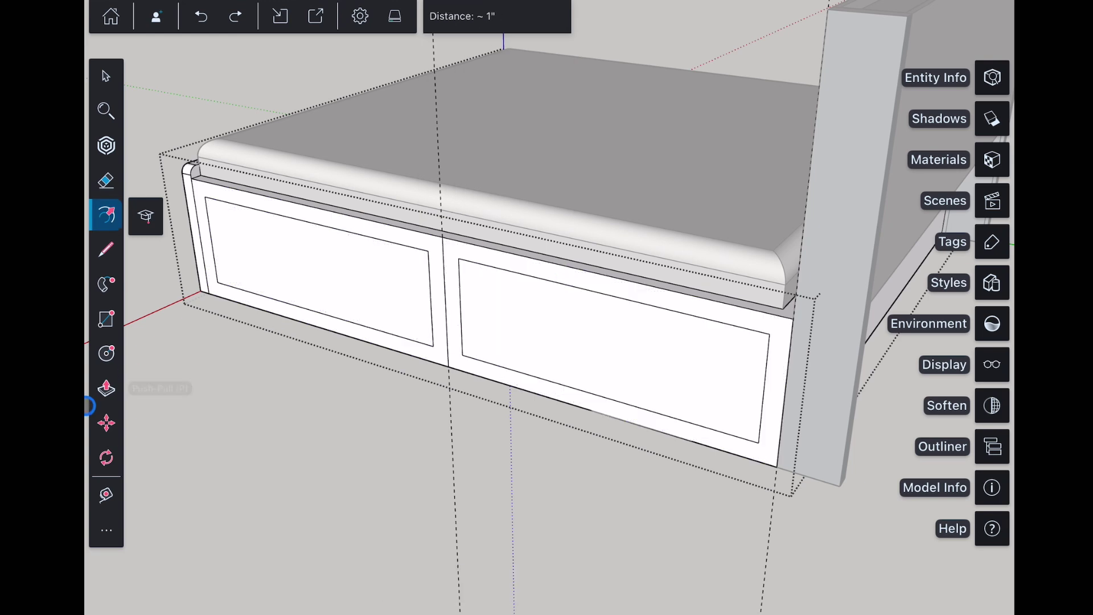
Recess both inner drawer panels on the side by 1/2"
left_click(106, 388)
left_click(341, 292)
left_click(497, 16)
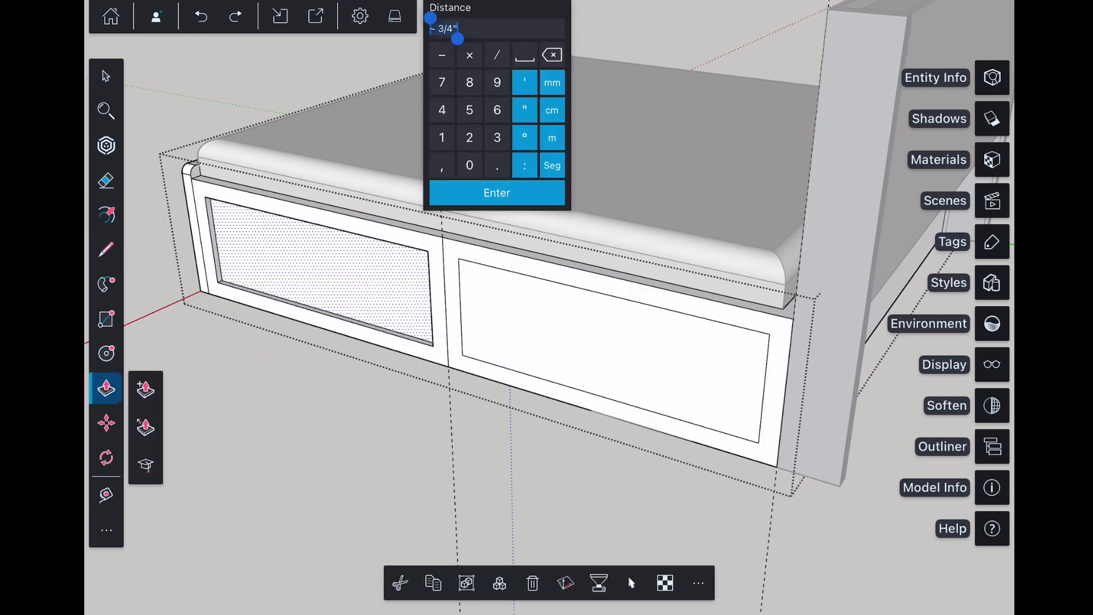
left_click(496, 192)
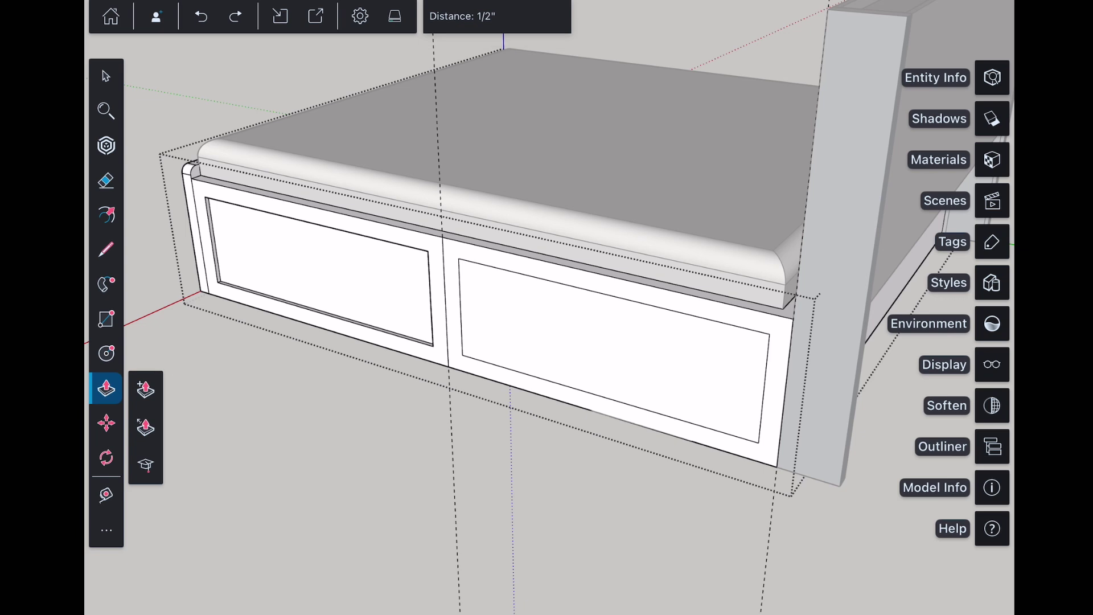
left_click(499, 332)
left_click(106, 76)
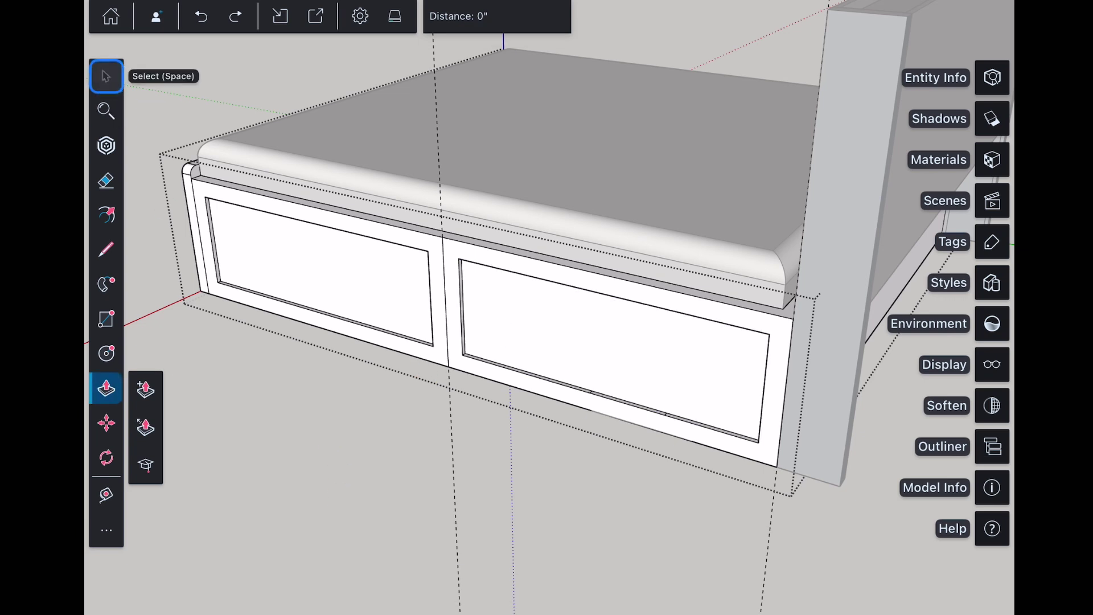
Orbit to the opposite side rail and enter its group for editing
middle_click_drag(224, 347, 512, 256)
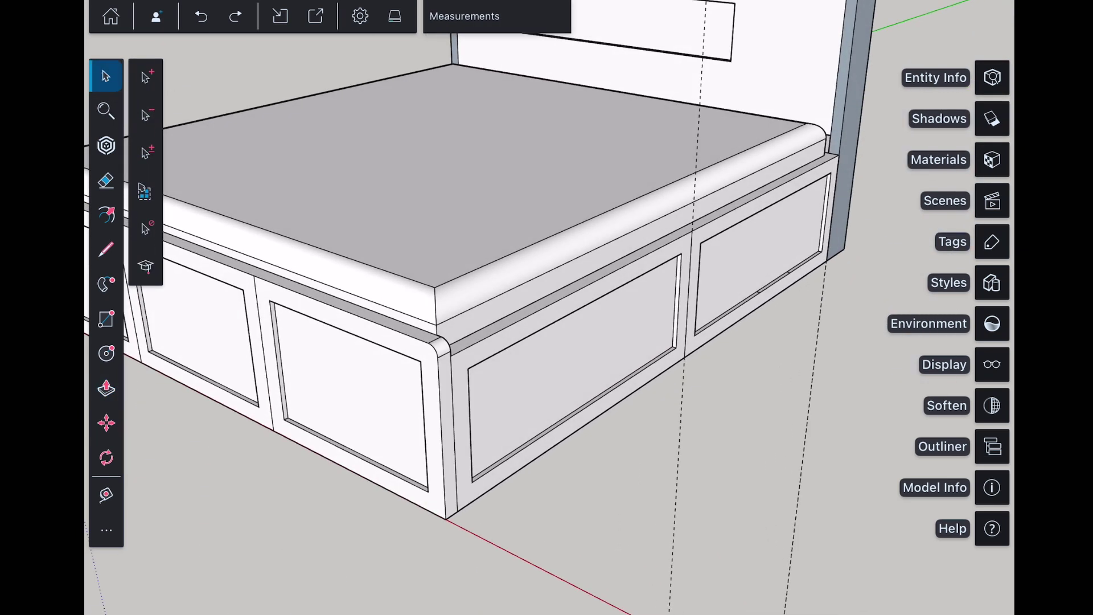
scroll(513, 299, "down", 5)
middle_click_drag(597, 298, 470, 256)
scroll(513, 299, "up", 3)
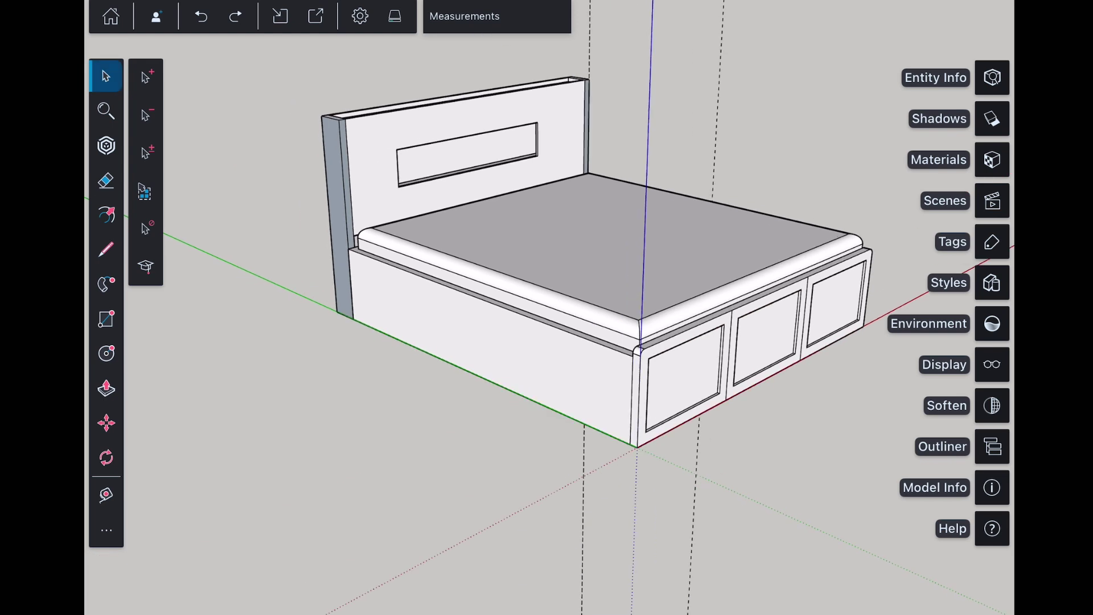
double_click(415, 316)
middle_click_drag(513, 300, 479, 291)
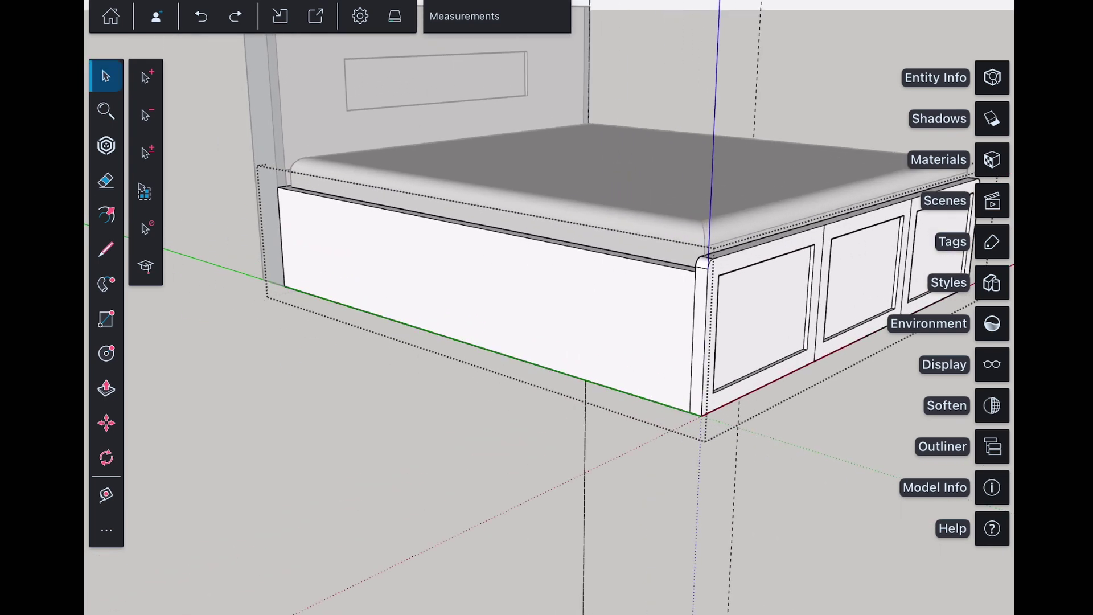
left_click(106, 249)
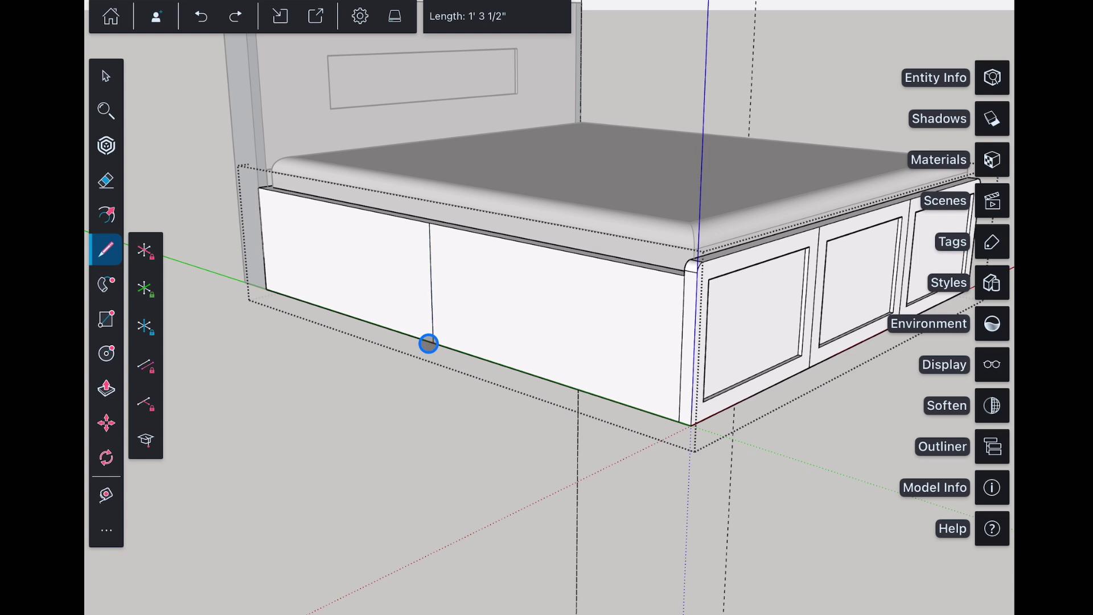
Divide the side panel with a vertical line and offset both faces inward by 2"
middle_click_drag(512, 298, 479, 256)
left_click(107, 214)
left_click_drag(359, 282, 362, 254)
left_click(495, 15)
left_click(497, 192)
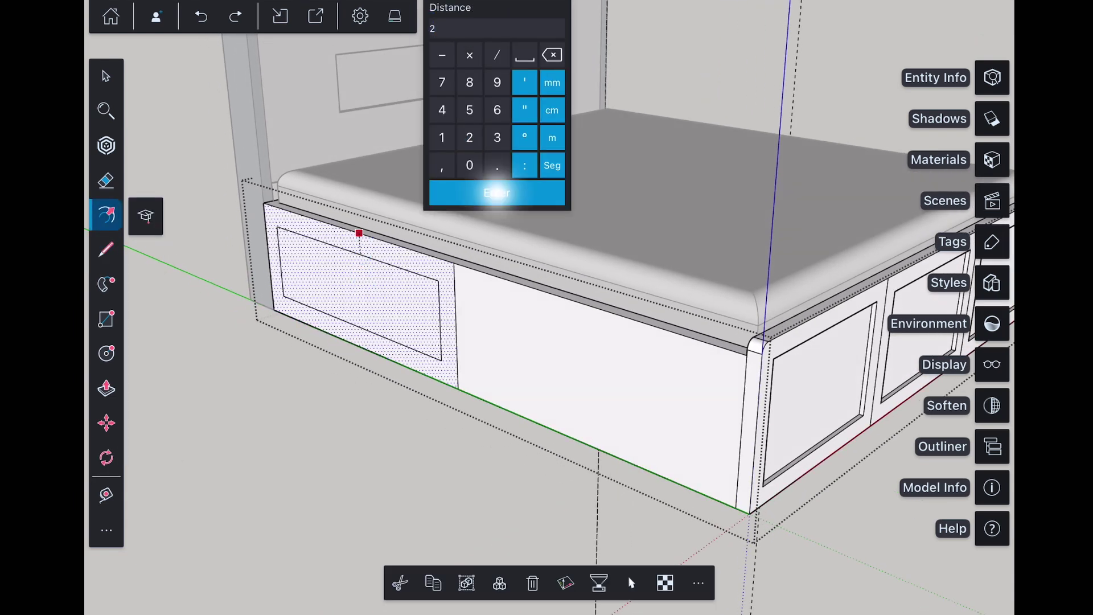
double_click(477, 310)
Recess both inner drawer panels by 1/2" and exit the side rail group
left_click(106, 388)
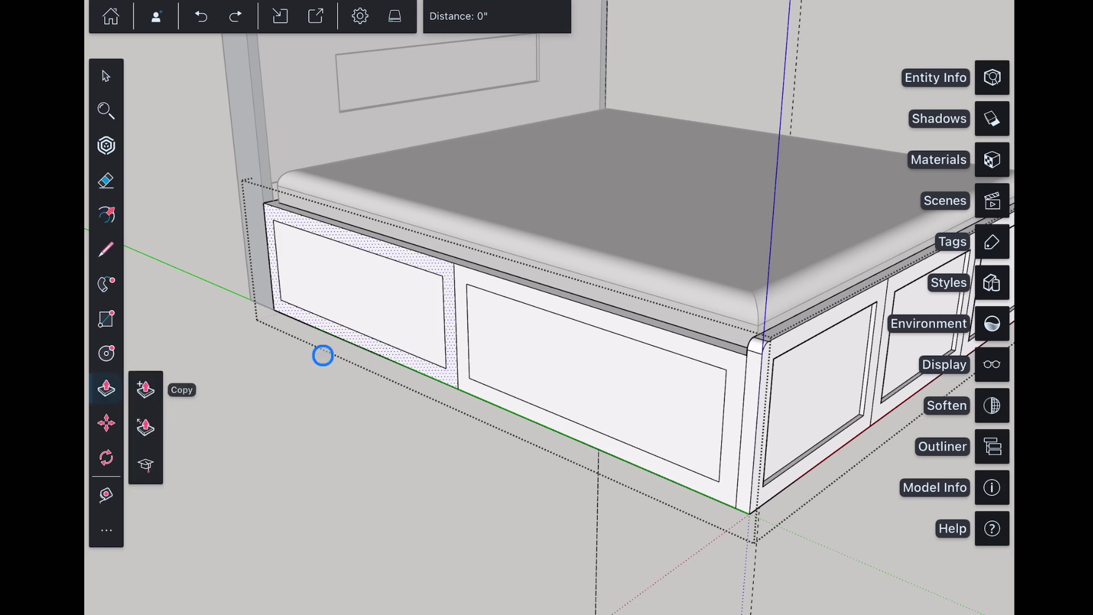
left_click_drag(376, 319, 382, 317)
left_click(496, 16)
left_click(495, 191)
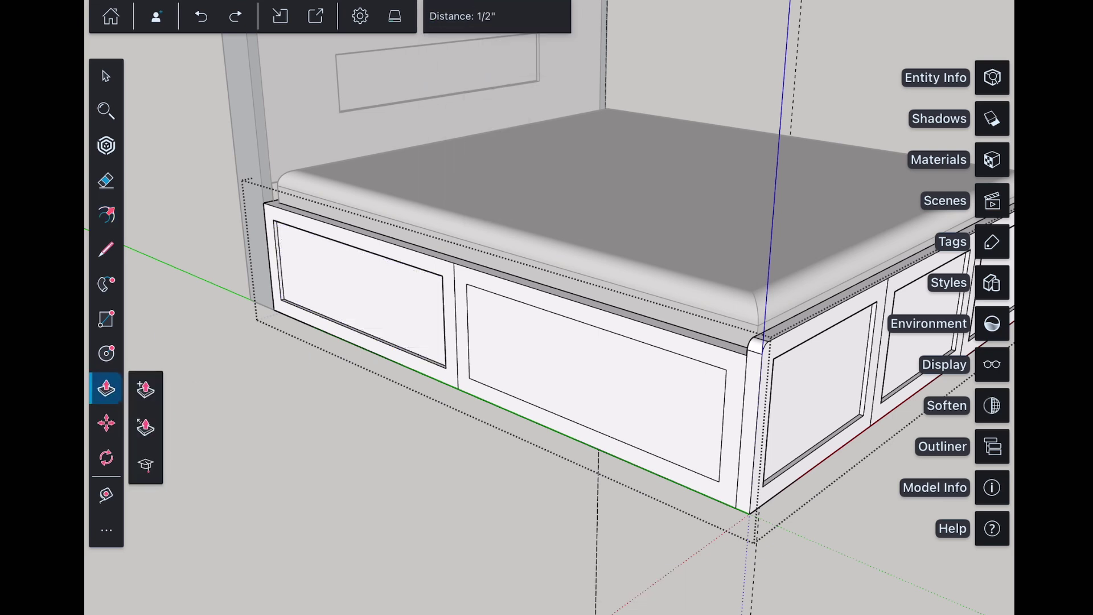
double_click(484, 373)
left_click(349, 483)
left_click(106, 76)
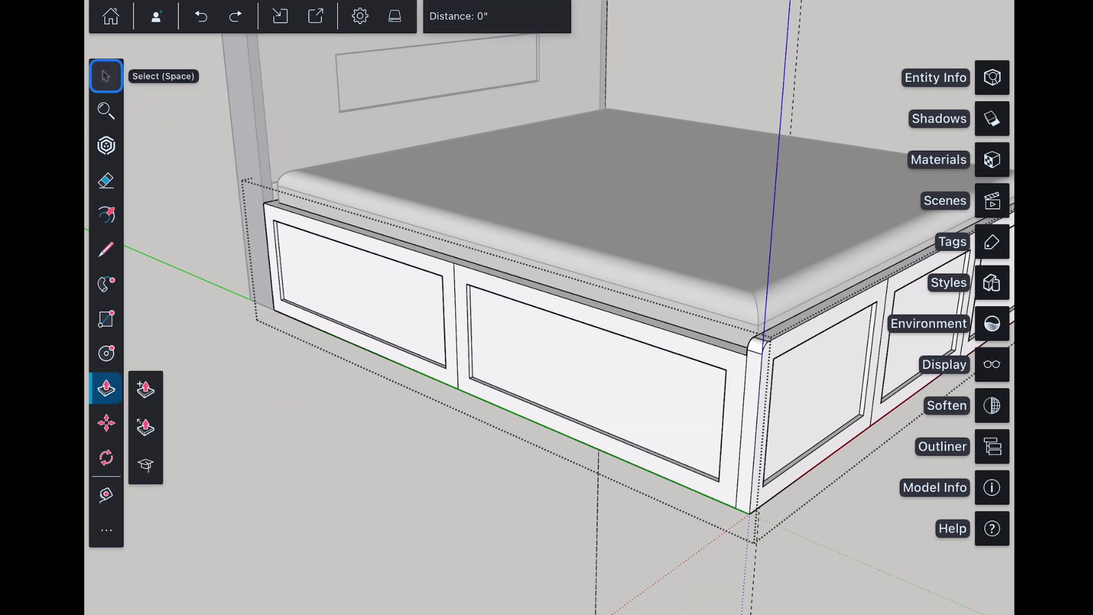
left_click(297, 458)
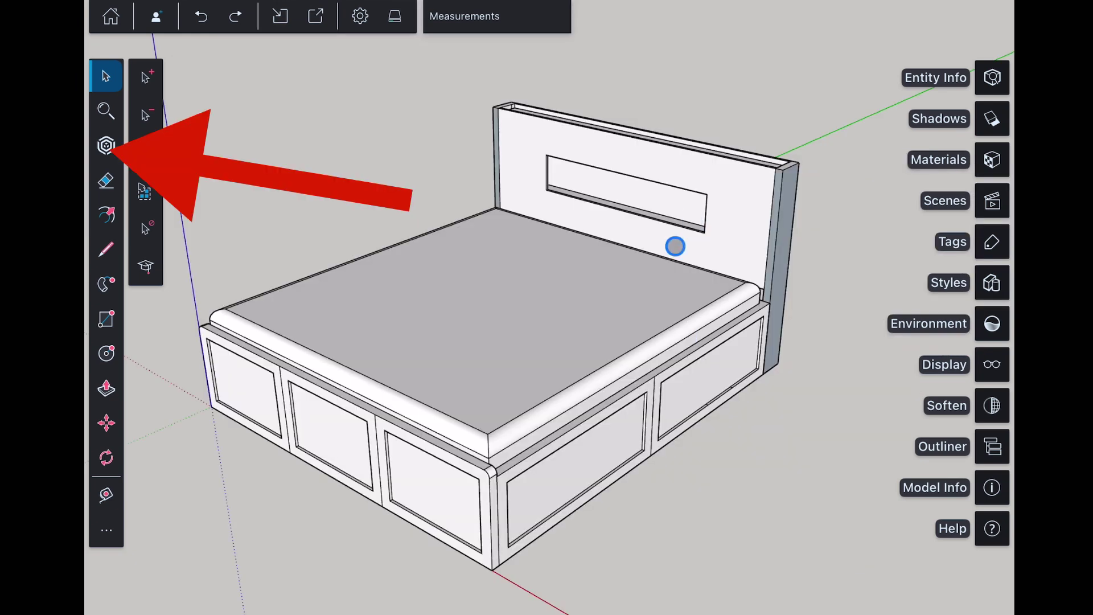
Insert a pillow set from the 3D Warehouse 'Pillow' search onto the bed
left_click(107, 145)
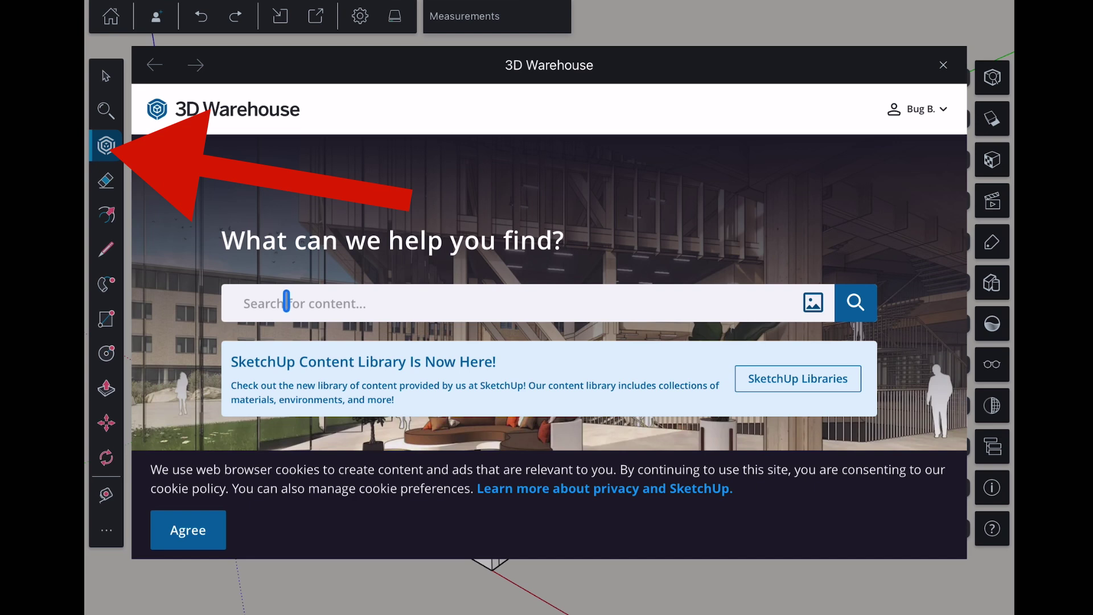
left_click(286, 303)
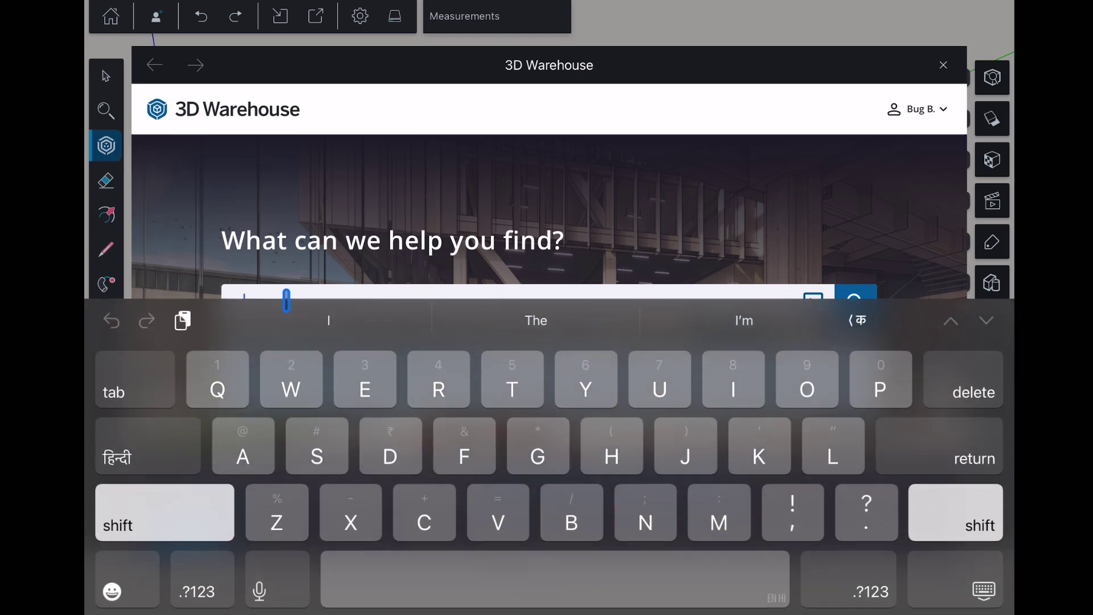
type("Pi")
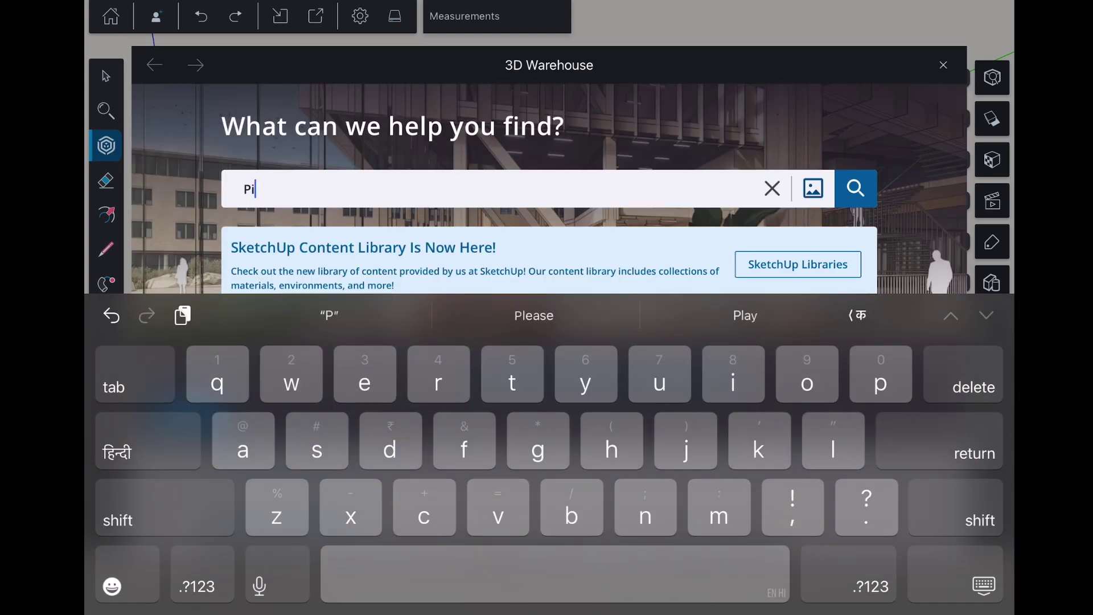
type("llow")
key("Return")
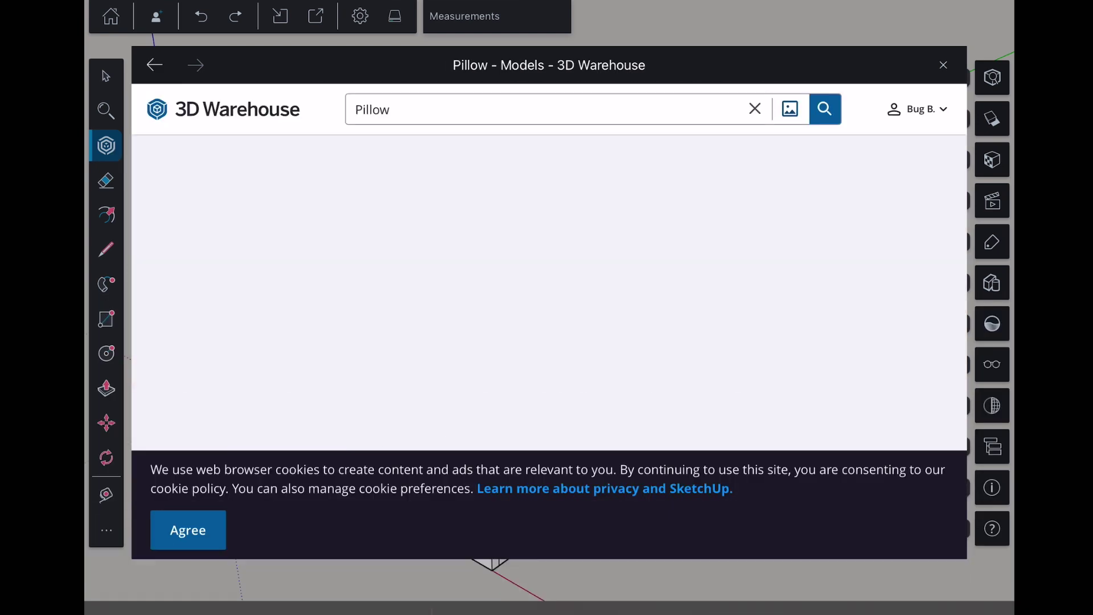
left_click(879, 389)
left_click_drag(484, 541, 563, 248)
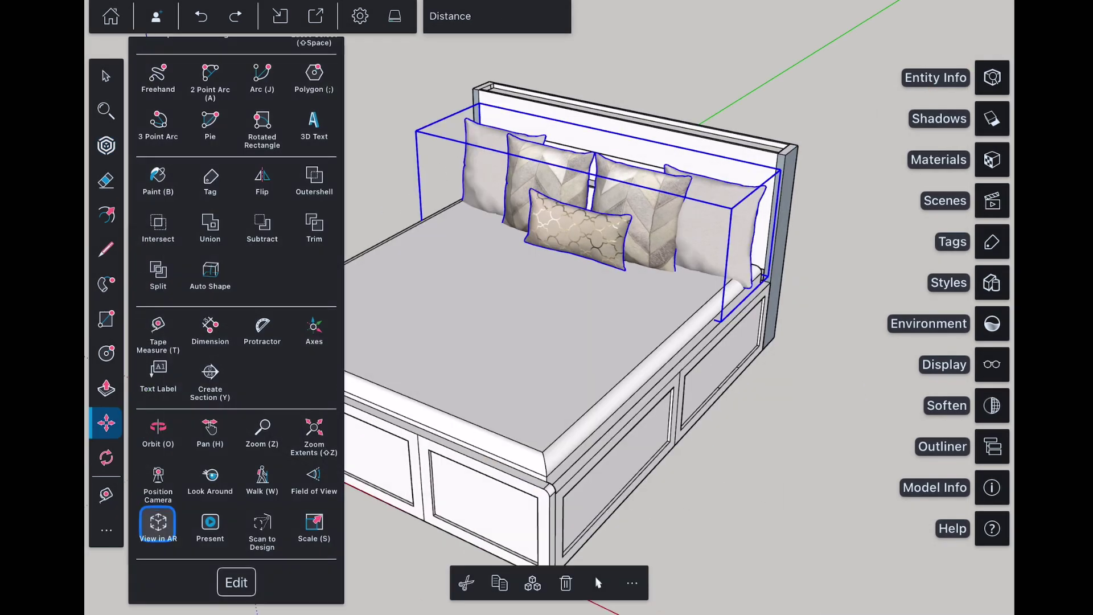
Scale the pillows down to fit the mattress and move them against the headboard
left_click(313, 526)
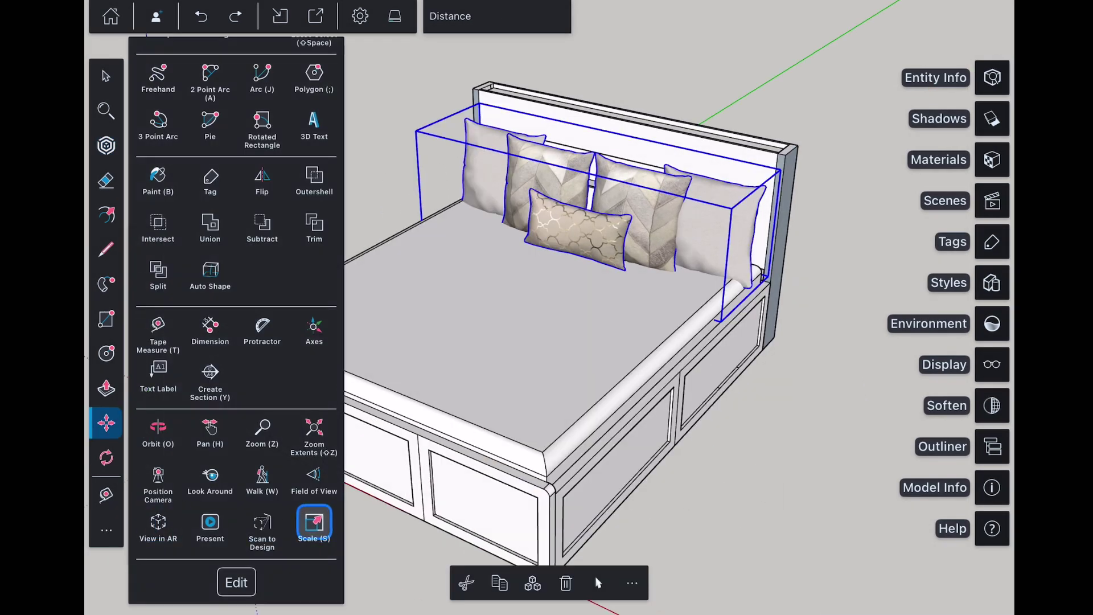
left_click_drag(416, 130, 429, 138)
left_click(106, 424)
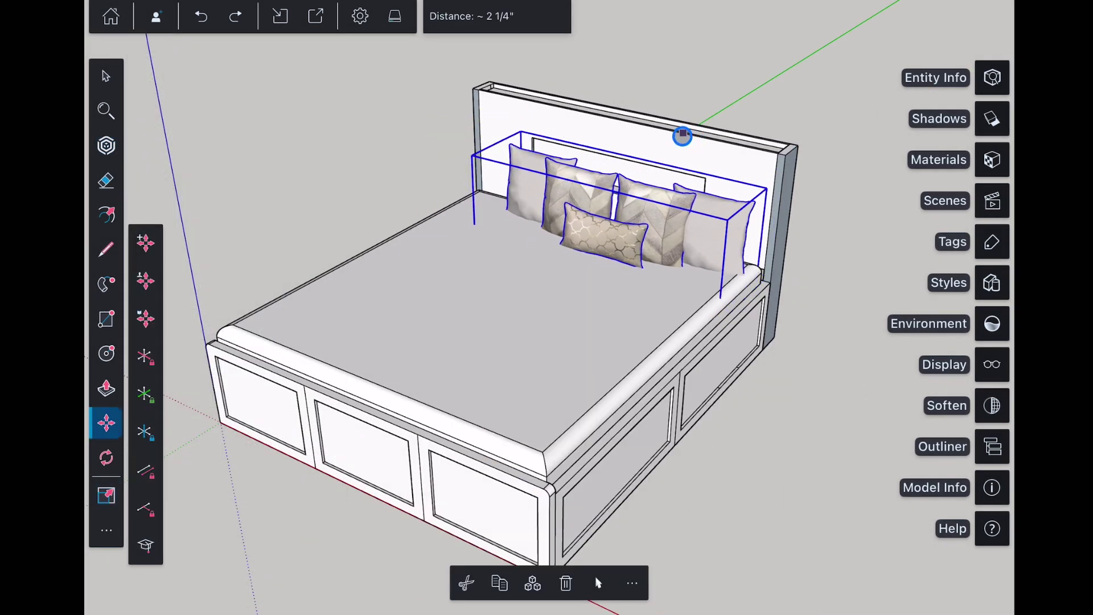
left_click_drag(674, 135, 767, 212)
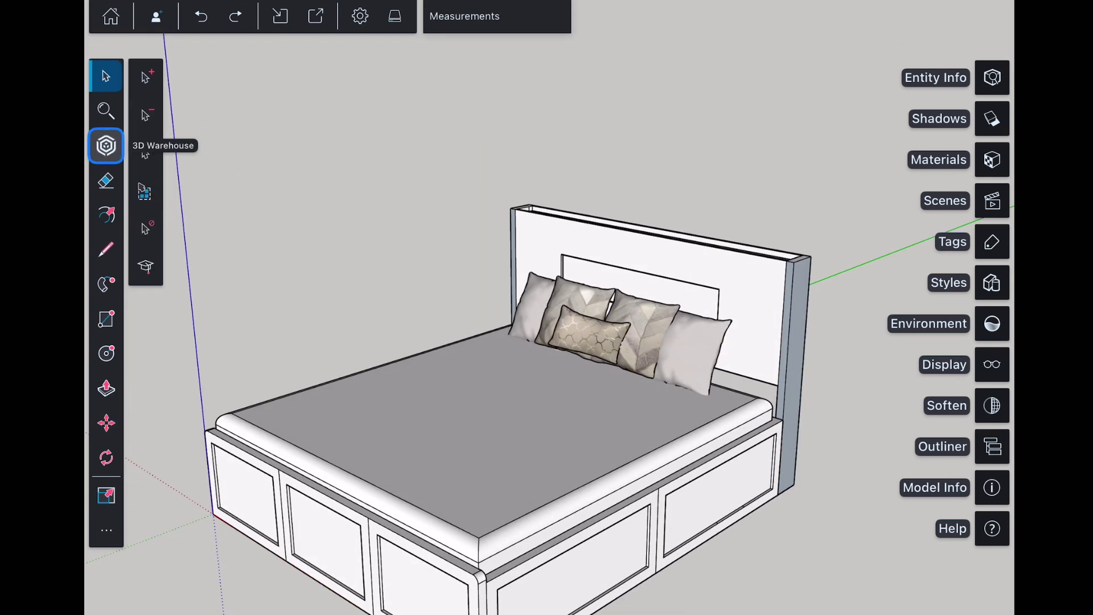
Import Wood_Veneer_21_1K from the SketchUp Wood Collection onto the frame and headboard
left_click(992, 159)
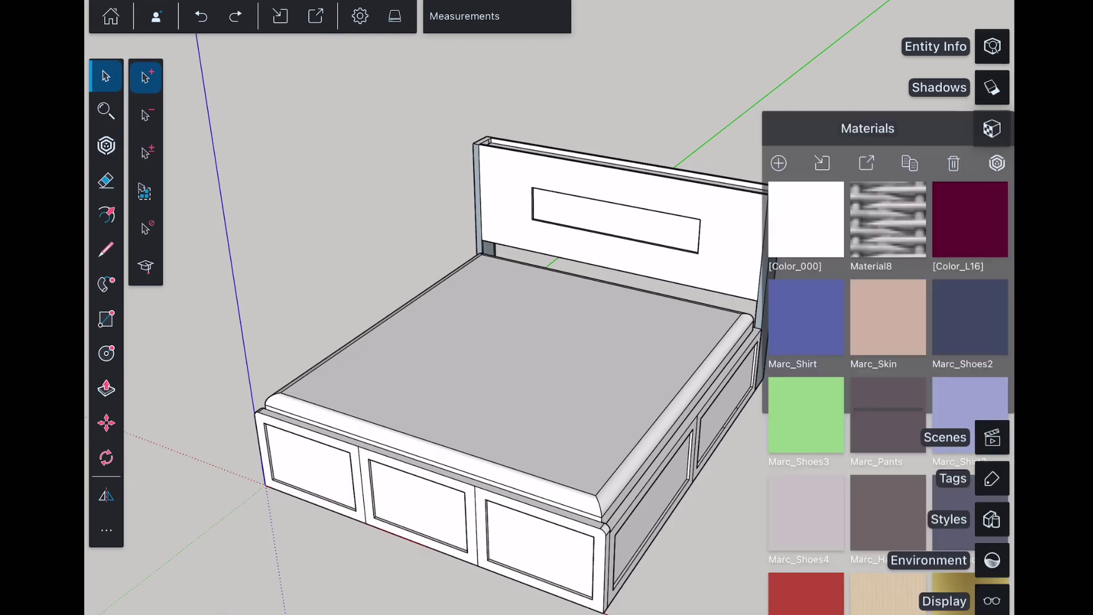
left_click(996, 82)
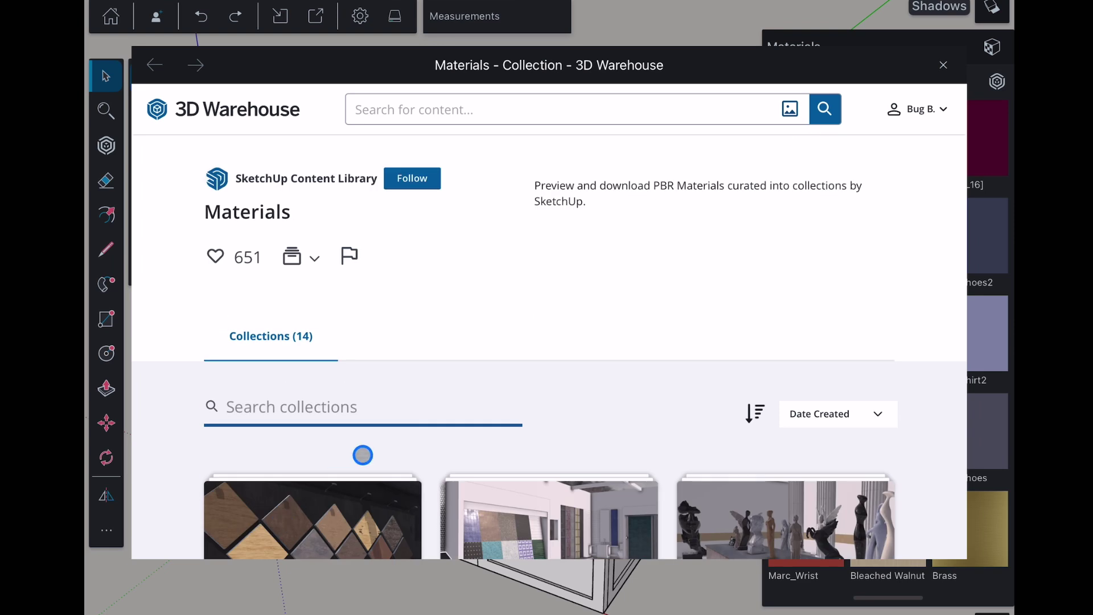
scroll(363, 455, "down", 5)
left_click(329, 376)
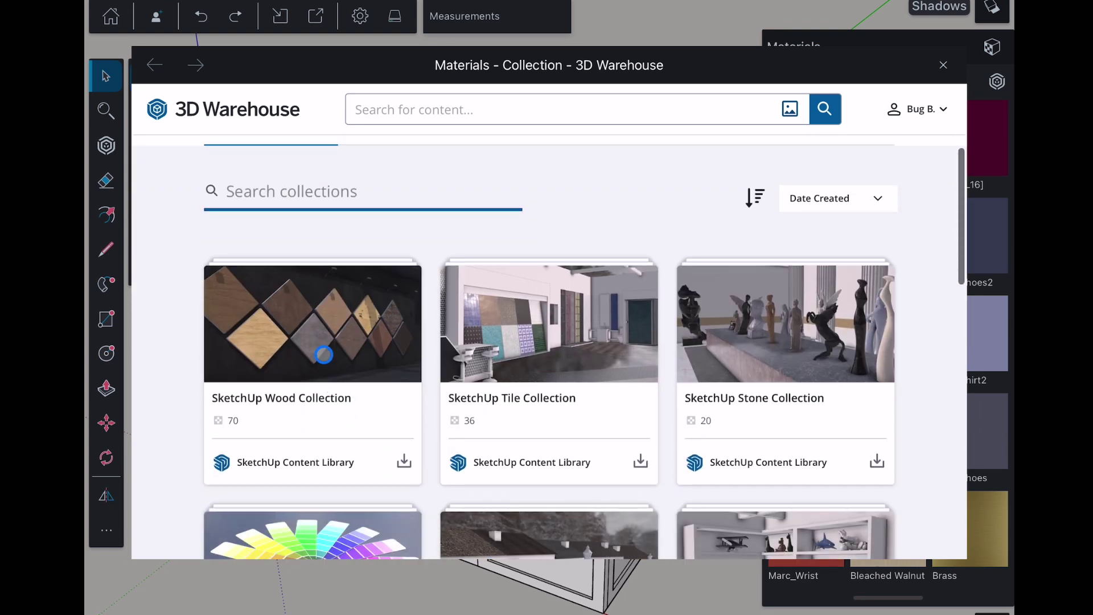
scroll(343, 385, "down", 5)
scroll(547, 341, "down", 3)
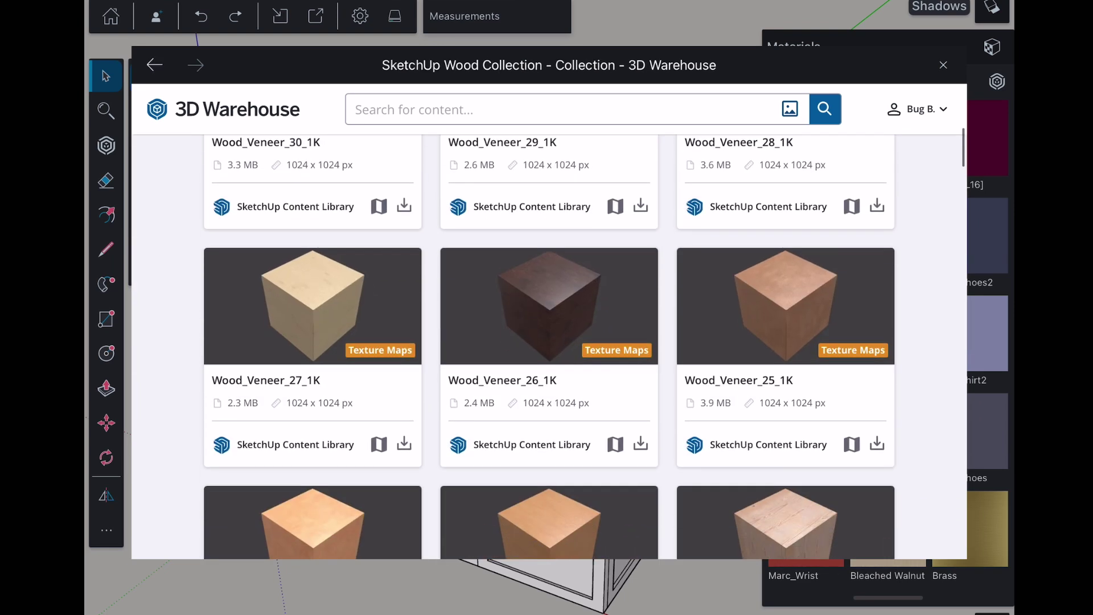
scroll(547, 342, "down", 3)
scroll(547, 342, "down", 2)
scroll(546, 342, "down", 2)
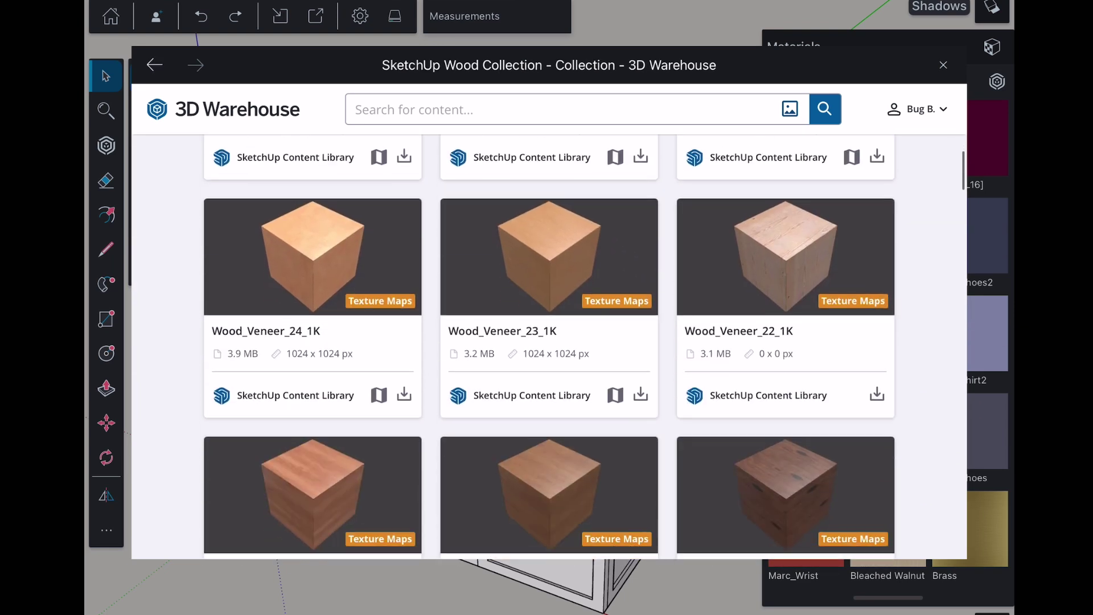
scroll(547, 342, "down", 2)
scroll(546, 342, "down", 1)
left_click(404, 429)
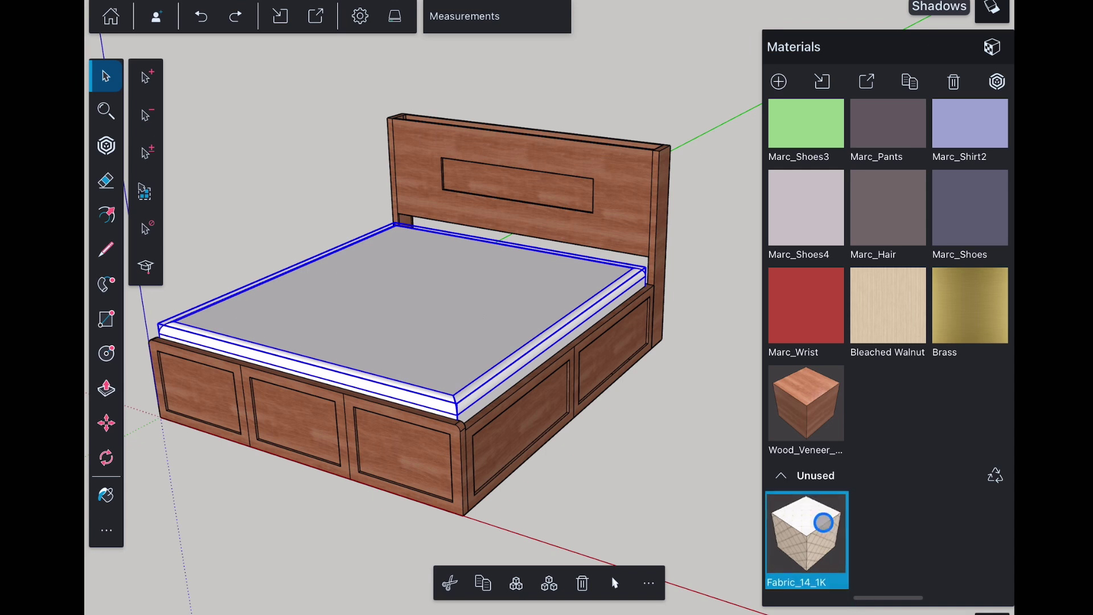
Paint the mattress with the Fabric_14_1K quilted texture and clear the selection
double_click(823, 522)
left_click(510, 328)
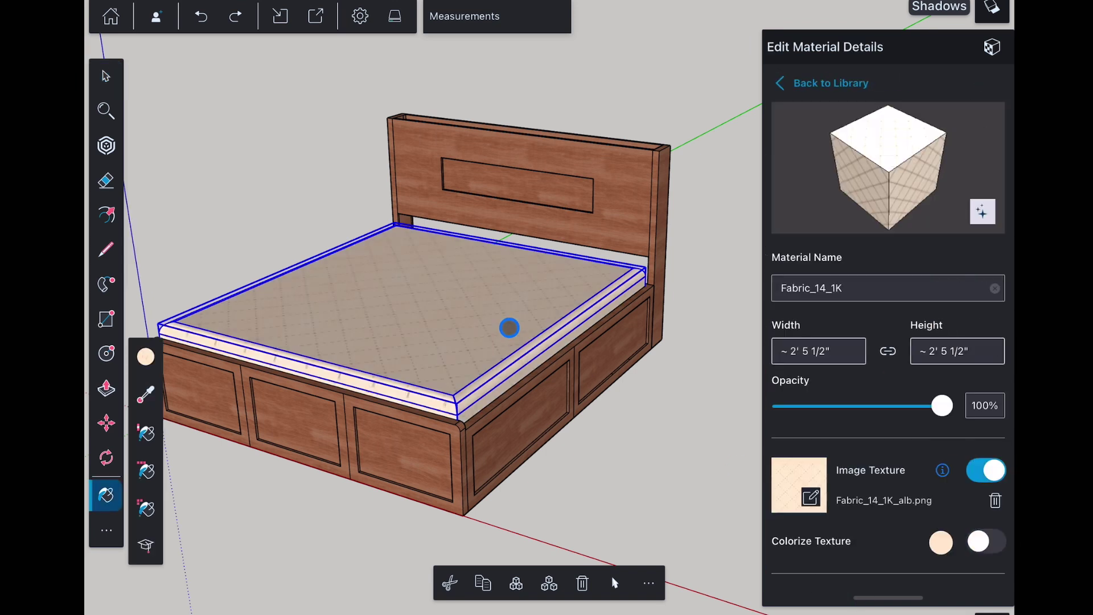
left_click(824, 83)
key("space")
left_click(248, 149)
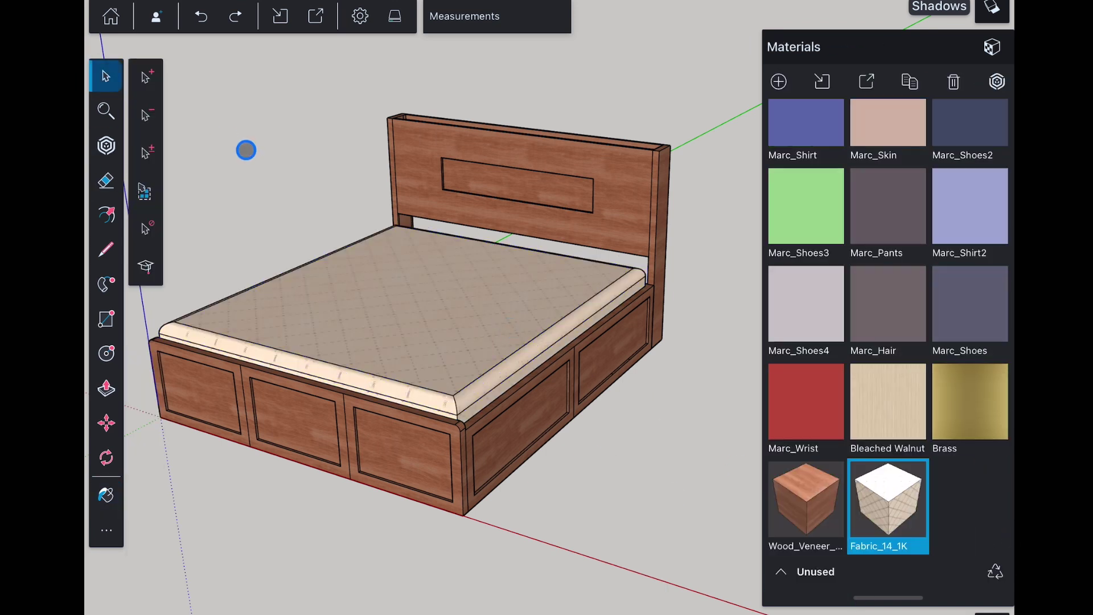
middle_click_drag(248, 149, 342, 213)
Make the N_Furniture and Tag1 tags visible to show nightstands, lamps, pillows and decor
left_click(991, 47)
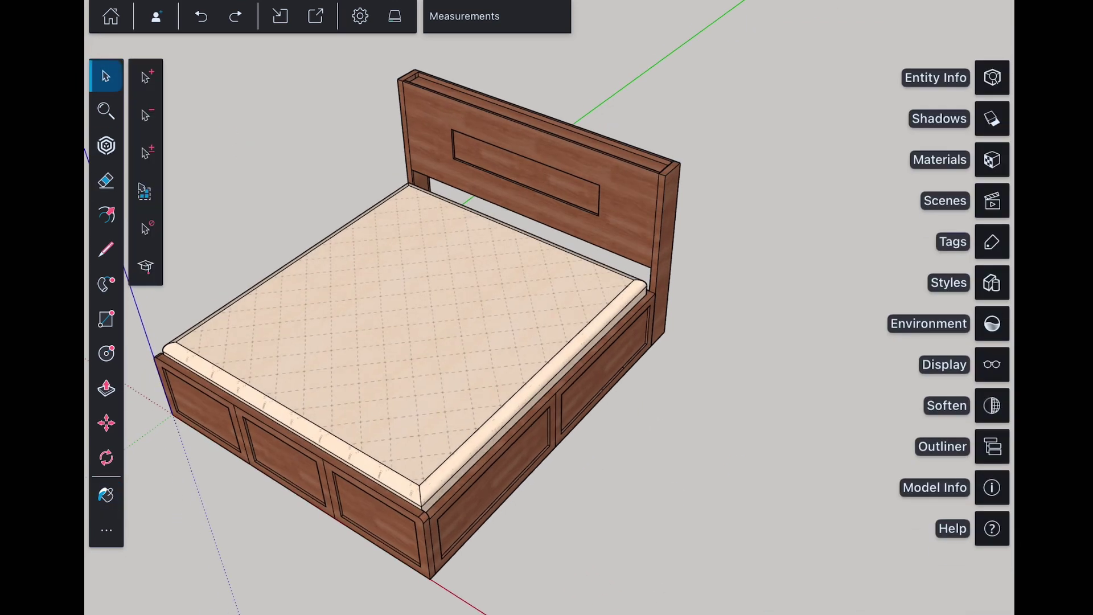
left_click(992, 242)
left_click(784, 244)
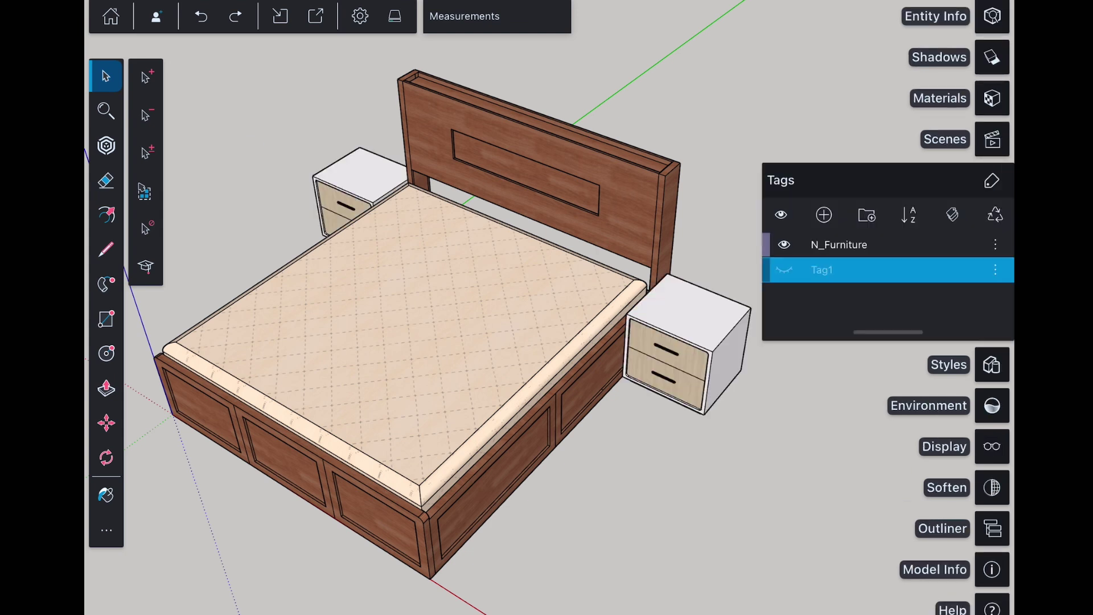
left_click(785, 269)
Recentre the view on the bed and save the model
middle_click_drag(427, 341, 444, 325)
left_click(992, 180)
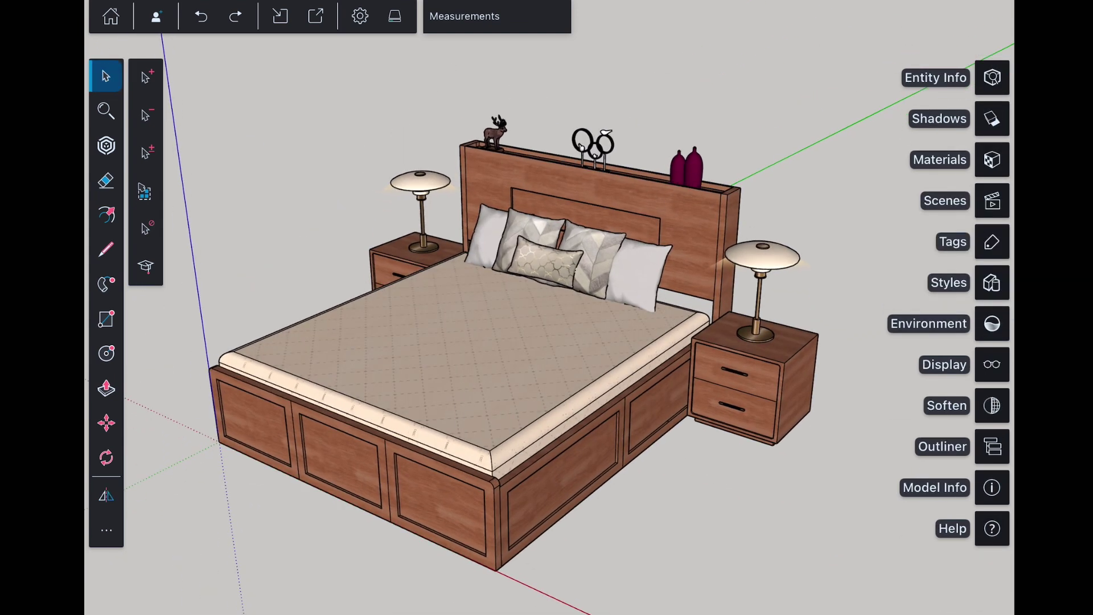
middle_click_drag(206, 124, 192, 105)
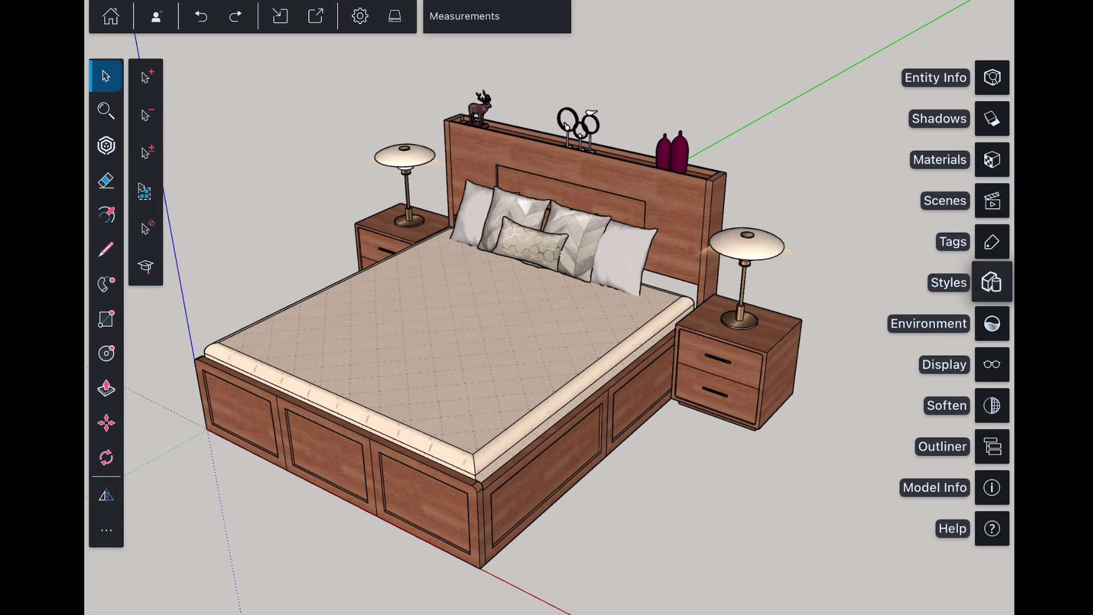
left_click(395, 15)
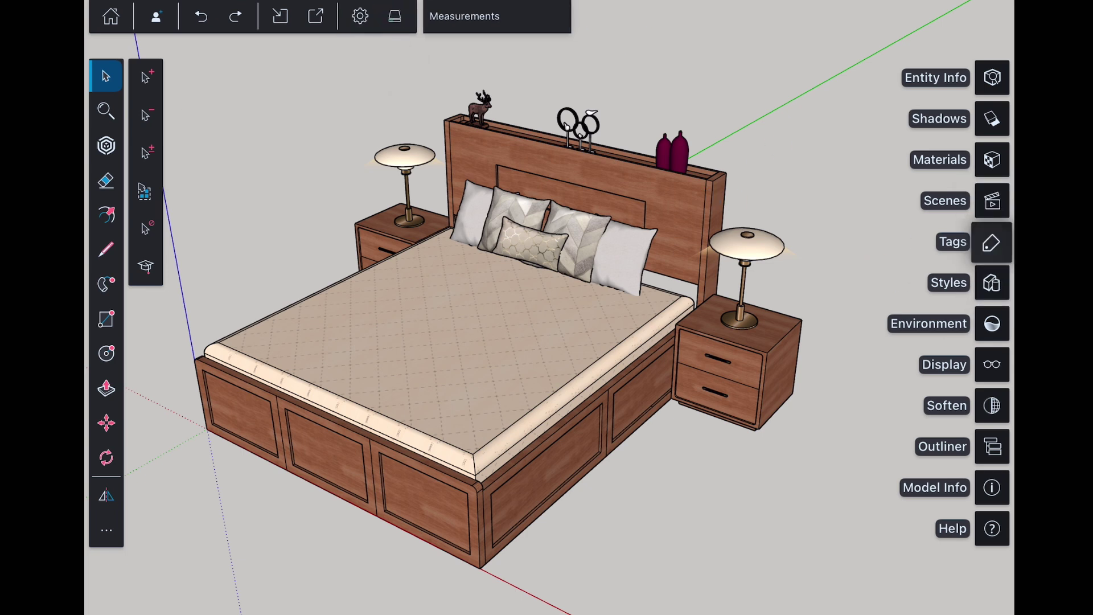
Turn off edges and profiles and switch the style to Photoreal Materials
left_click(991, 283)
scroll(936, 245, "up", 5)
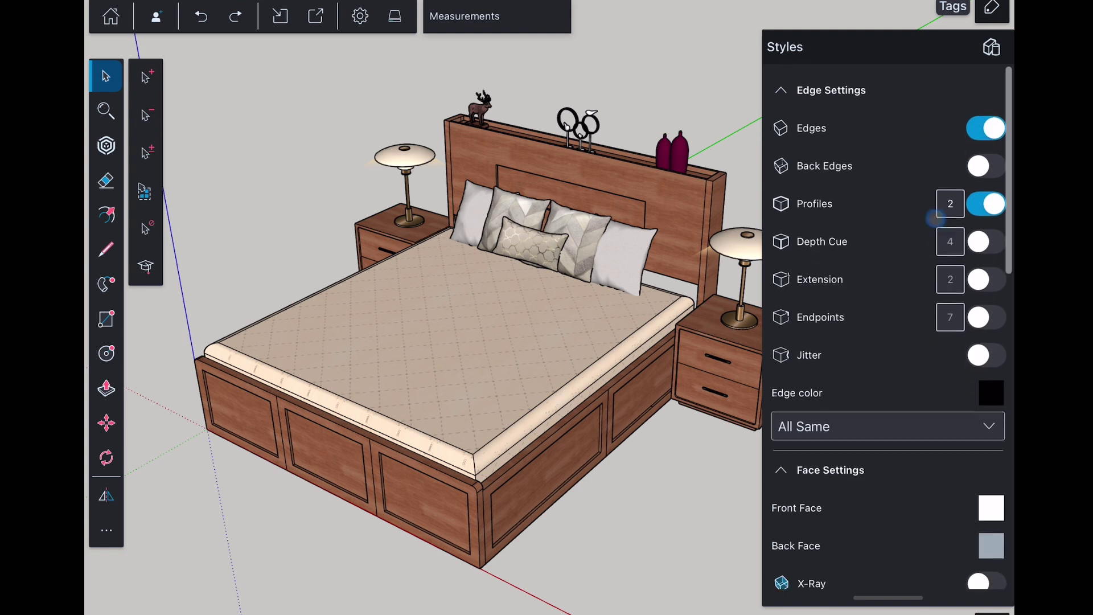
left_click(986, 124)
left_click(987, 199)
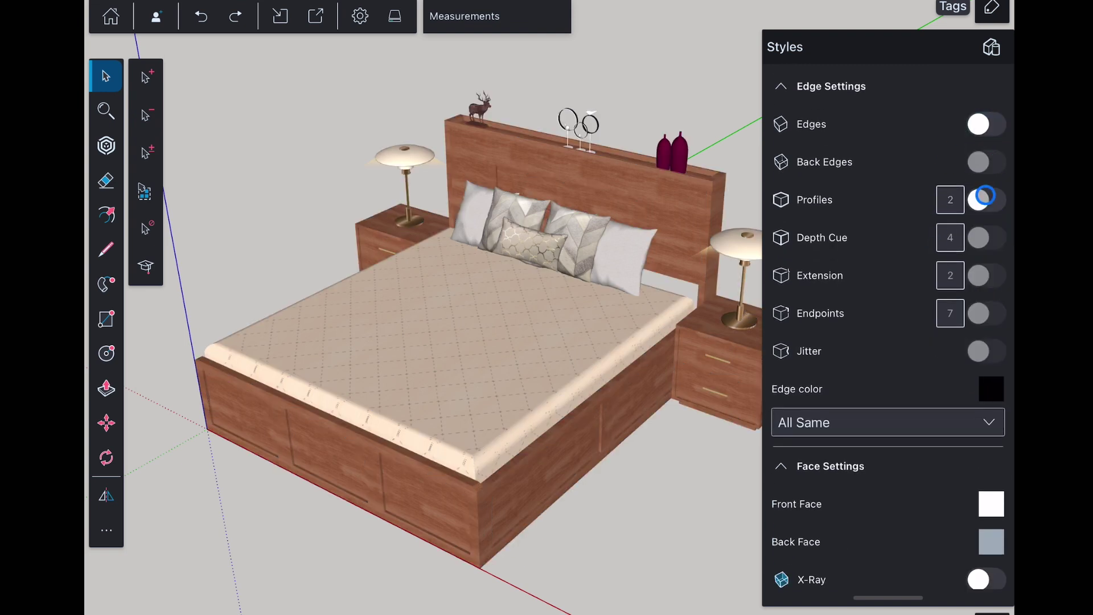
scroll(936, 257, "down", 10)
scroll(936, 256, "down", 3)
left_click(833, 256)
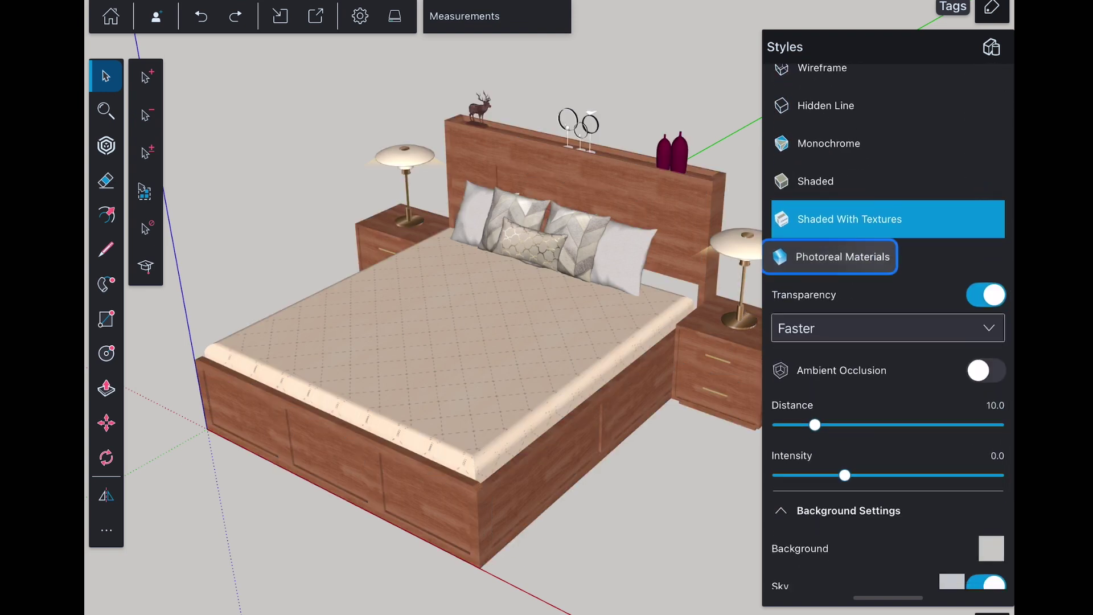
scroll(888, 342, "down", 3)
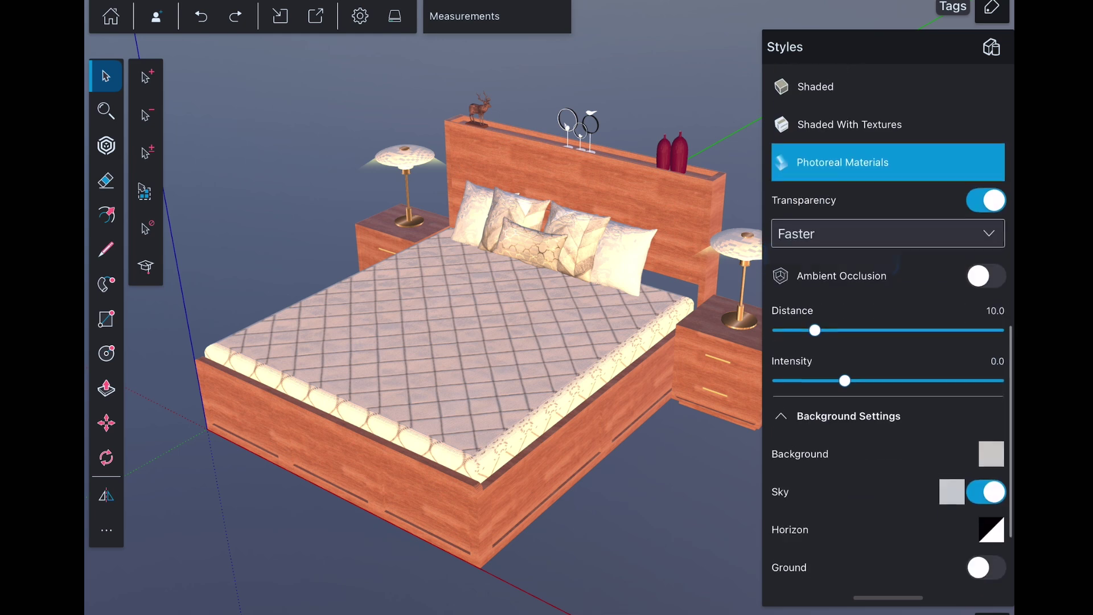
Enable ambient occlusion and cast shadows in the Styles settings
left_click(987, 271)
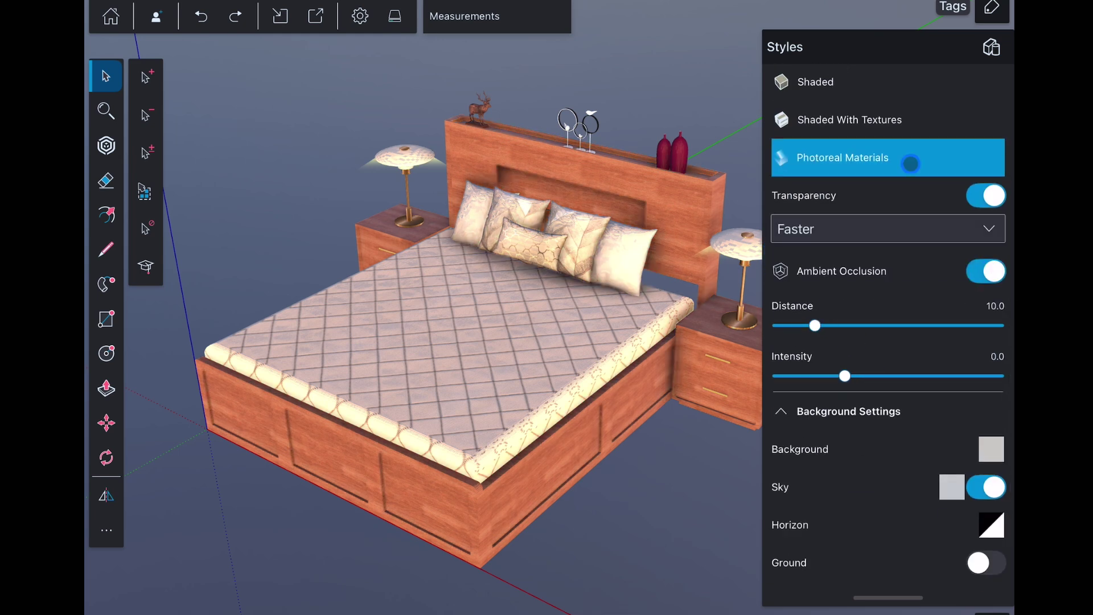
left_click(858, 119)
scroll(889, 256, "down", 3)
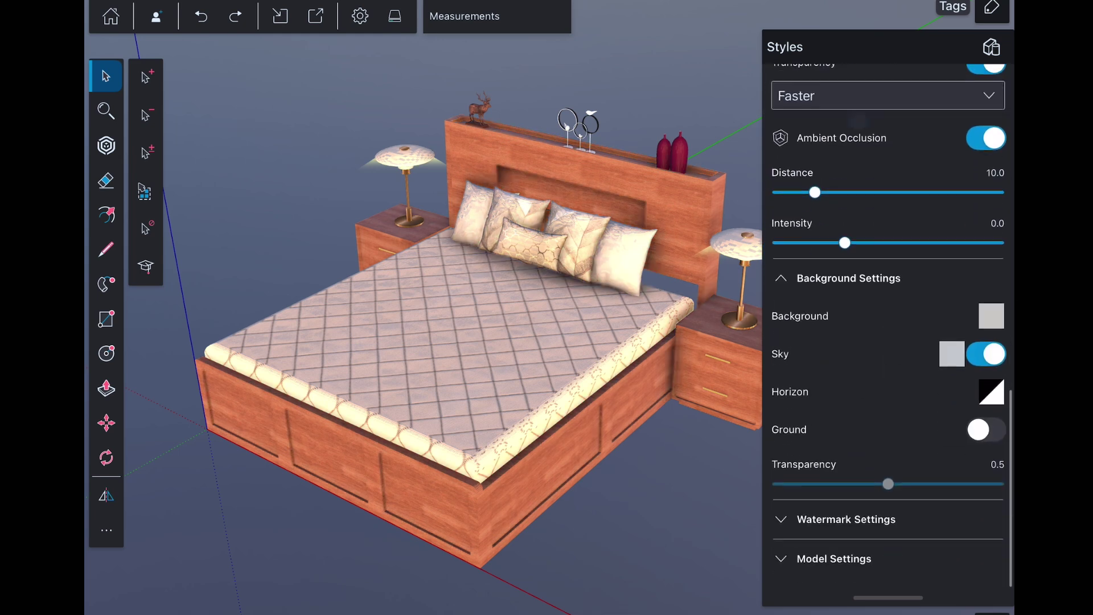
left_click(815, 207)
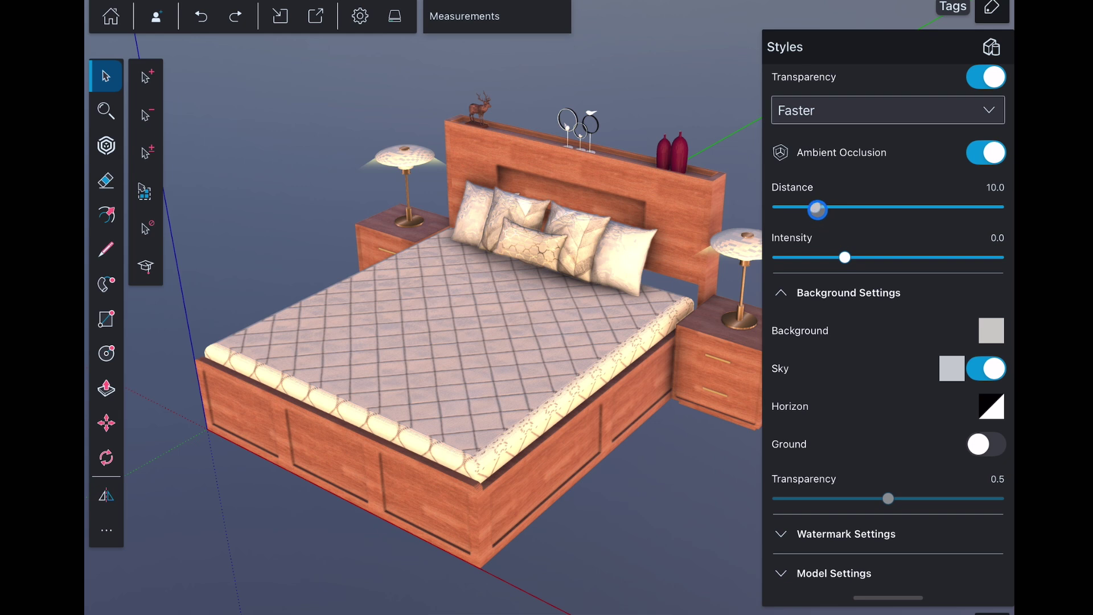
left_click(990, 47)
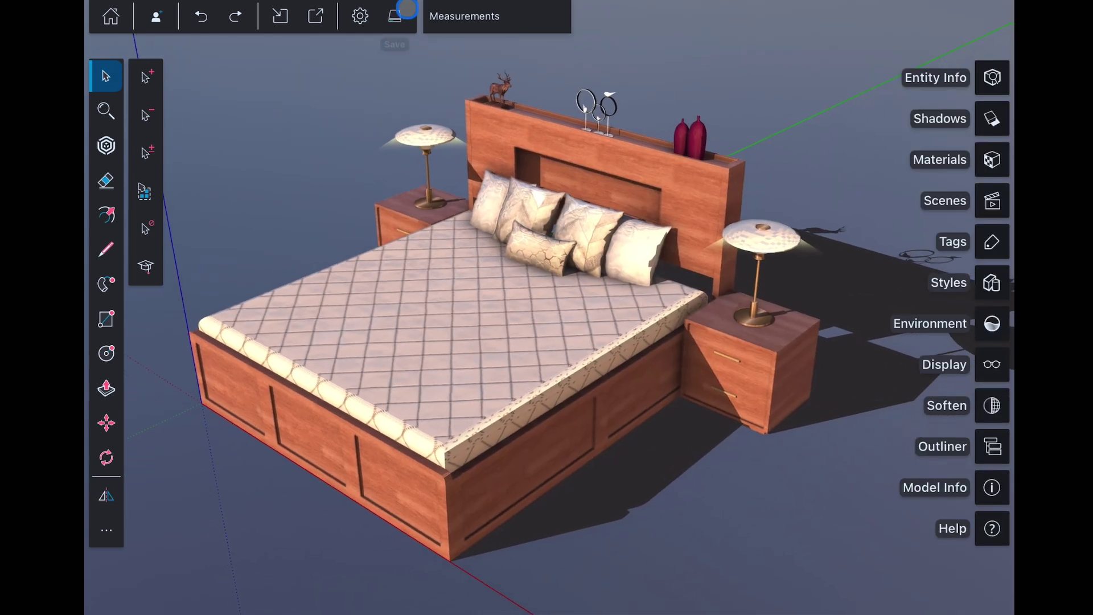
Save the finished model and orbit to review the bed from the side and front
left_click(395, 15)
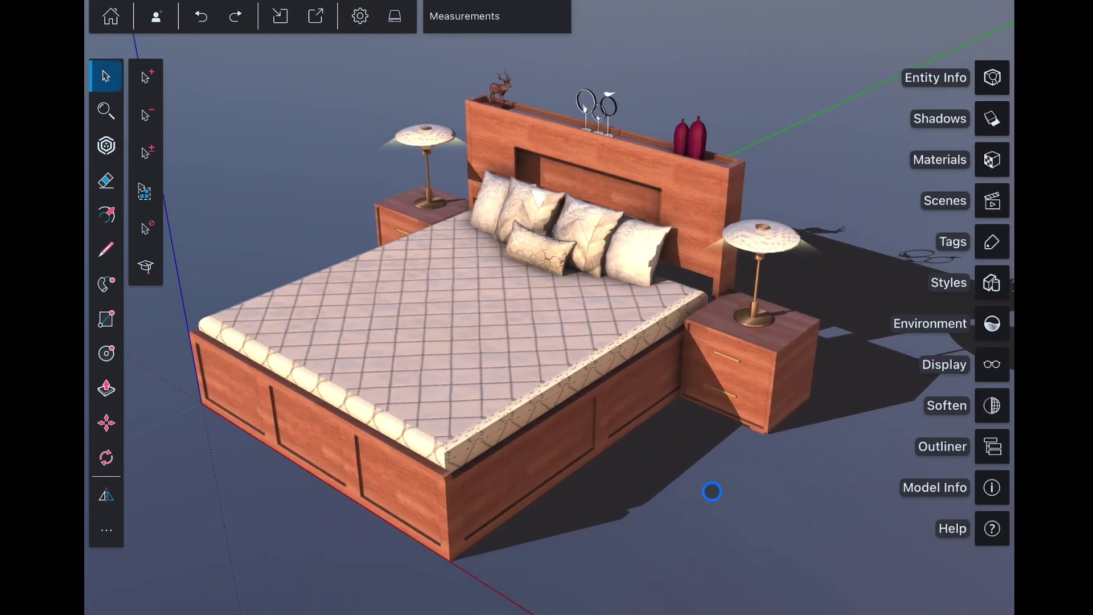
middle_click_drag(942, 608, 598, 427)
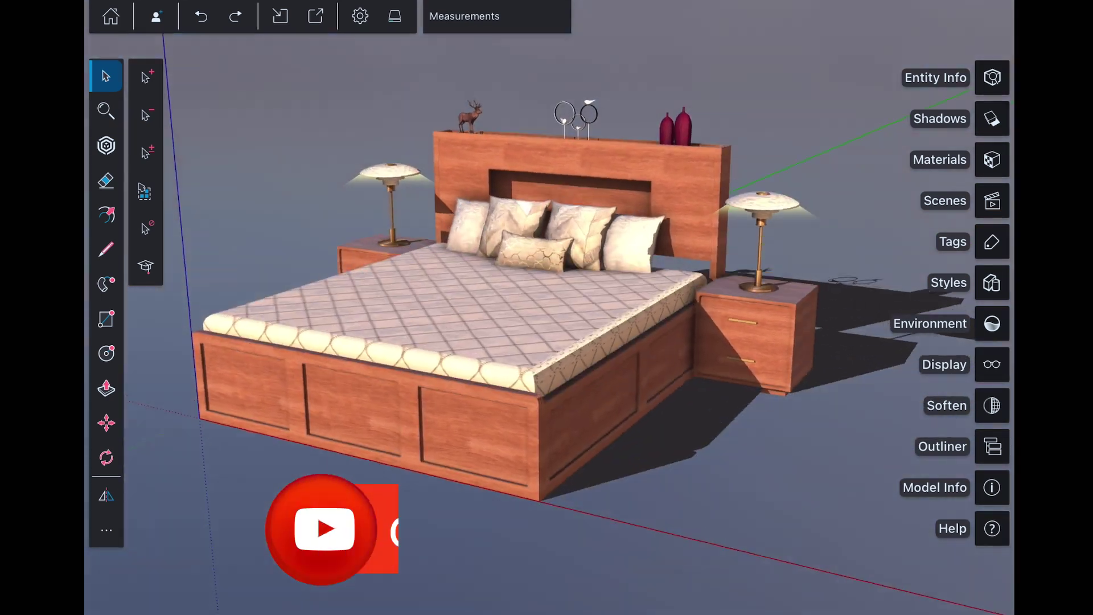
middle_click_drag(769, 384, 428, 384)
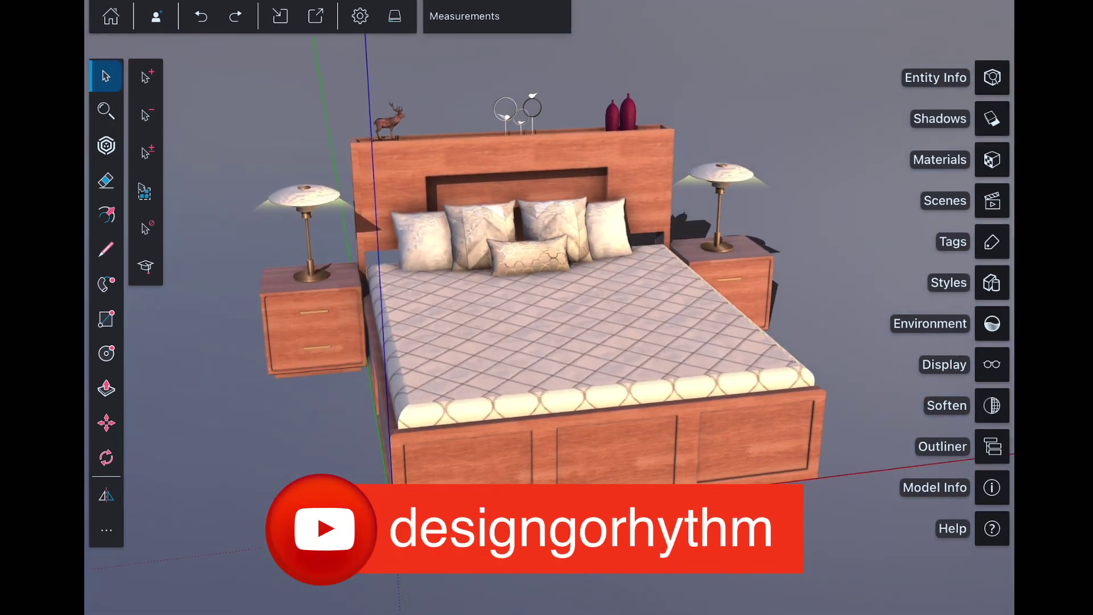